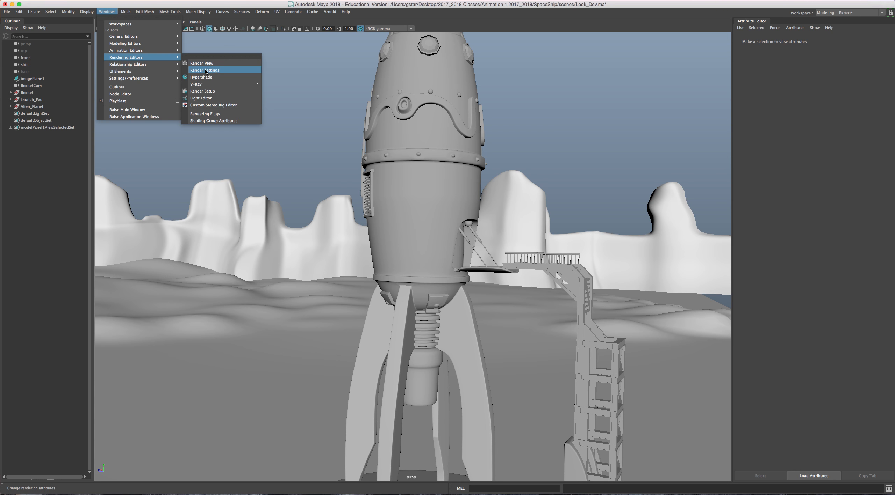
# Step: Open the Hypershade window and place it clear of the rocket
pyautogui.click(206, 78)
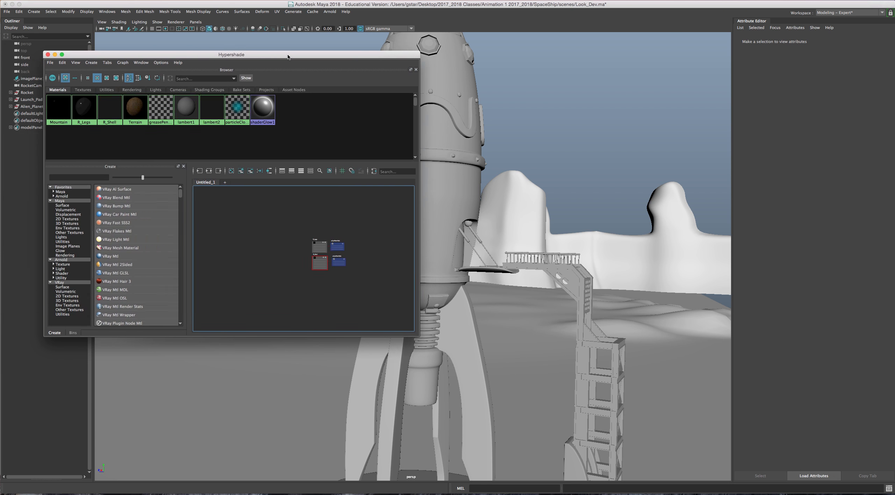
pyautogui.moveTo(287, 57); pyautogui.dragTo(273, 53)
# Step: Open the Material Viewer, dock it beside the Hypershade's material browser, and close it again
pyautogui.click(123, 62)
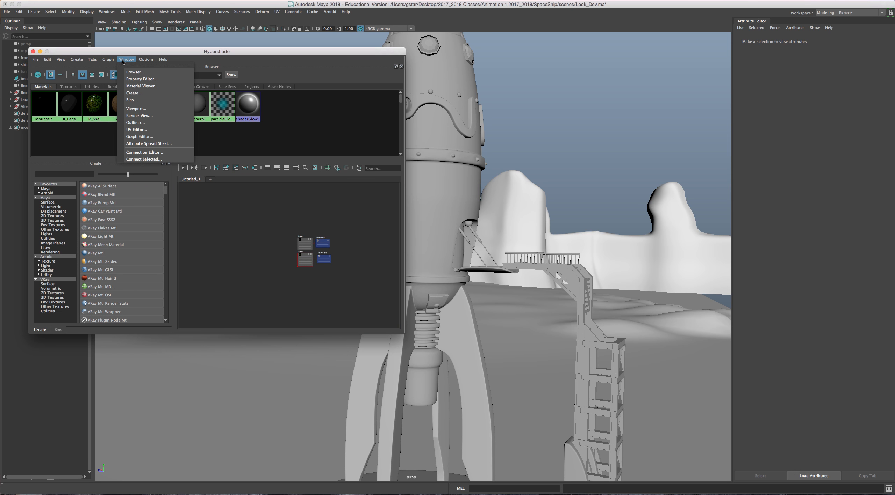
pyautogui.click(145, 86)
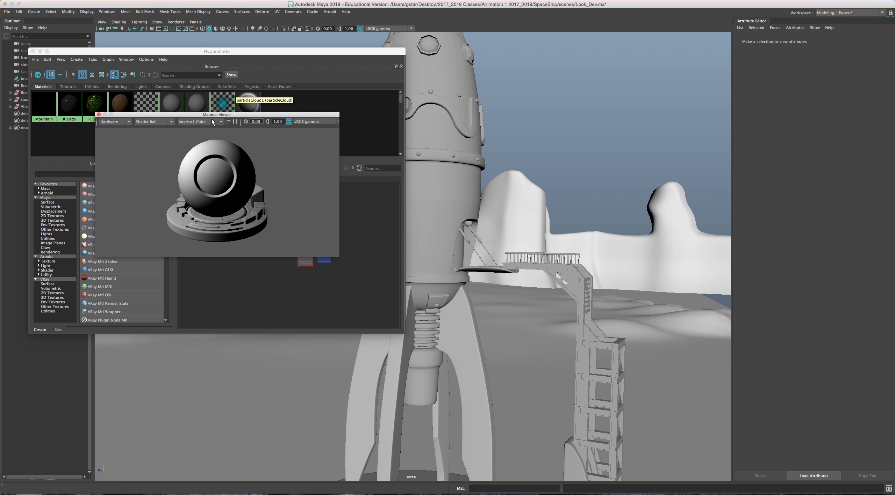
pyautogui.moveTo(213, 115); pyautogui.dragTo(180, 64)
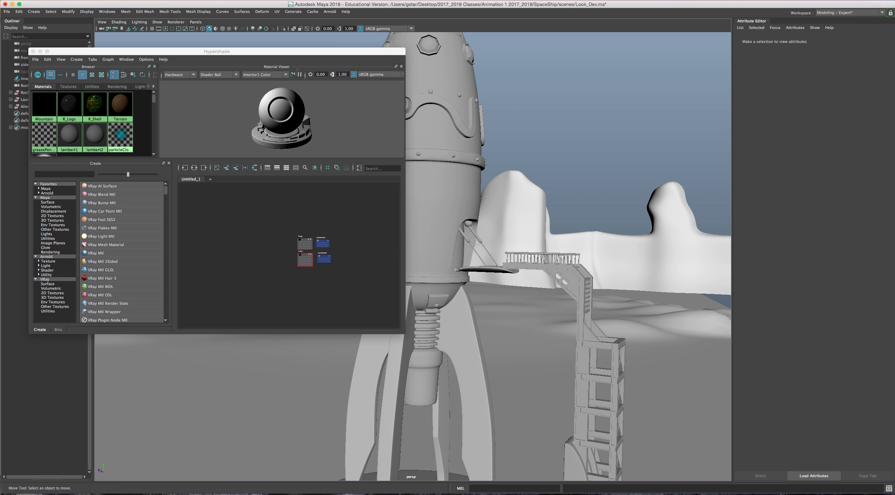
pyautogui.click(401, 67)
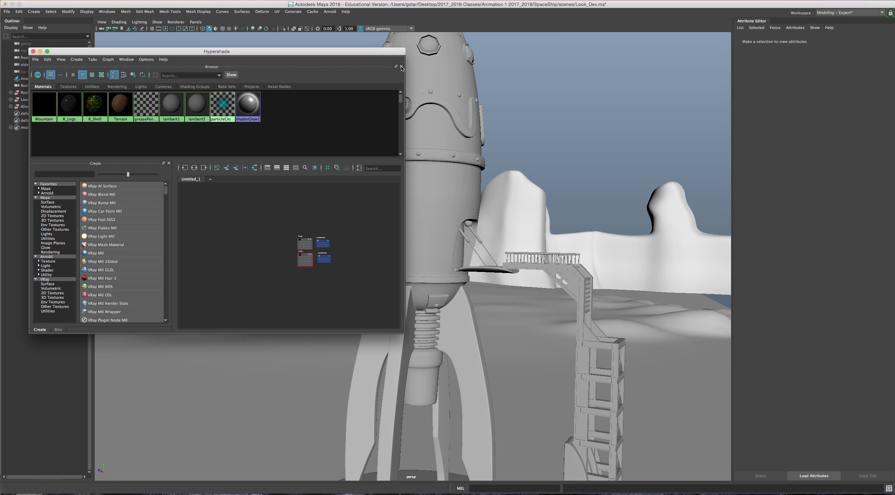
# Step: Delete the R_Legs and R_Shell shader networks and assign the existing lambert1 material to the rocket's legs
pyautogui.moveTo(279, 197); pyautogui.dragTo(327, 264)
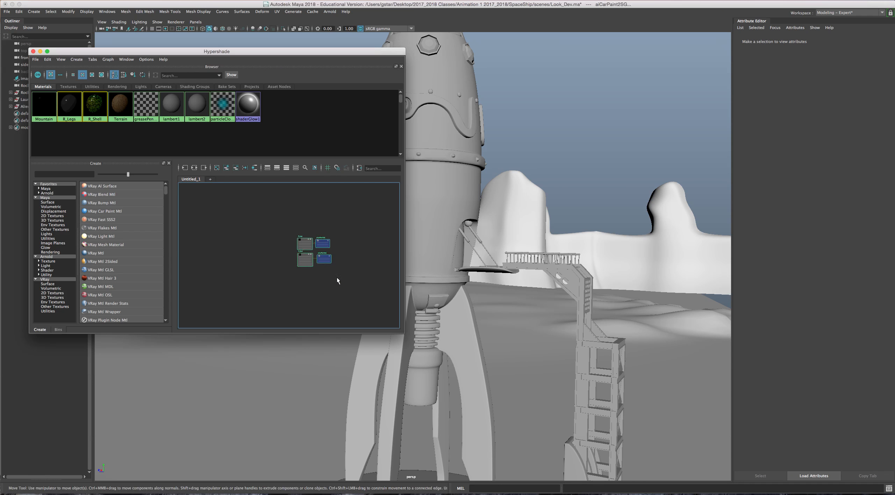
pyautogui.press('Delete')
pyautogui.click(406, 344)
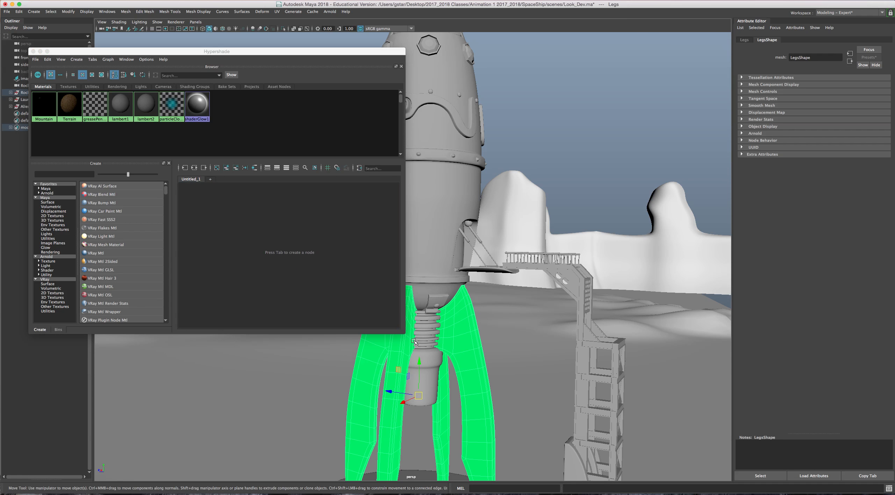
pyautogui.rightClick(464, 329)
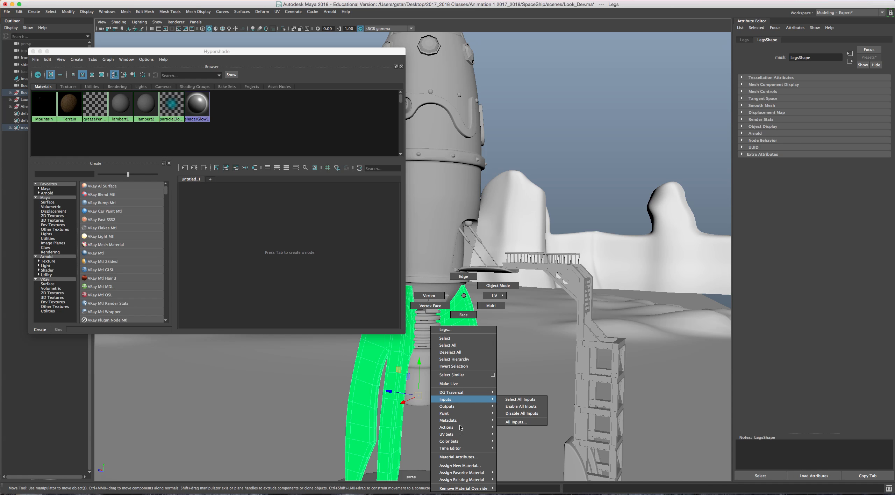
pyautogui.moveTo(461, 480)
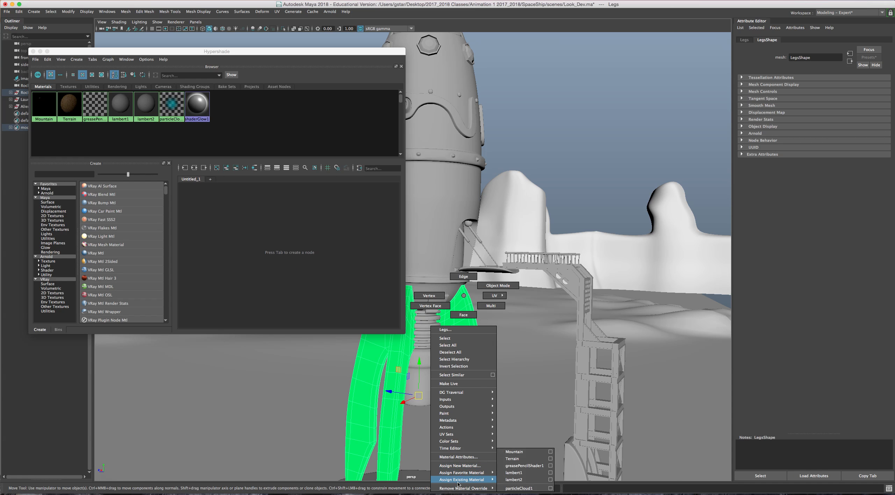
pyautogui.click(513, 473)
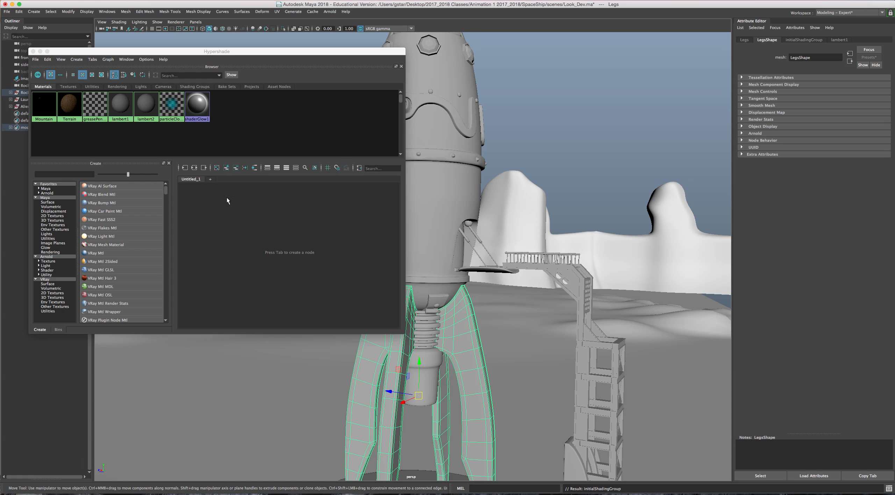
# Step: Delete the ramp1 texture from the Hypershade's texture collection
pyautogui.moveTo(132, 55); pyautogui.dragTo(117, 70)
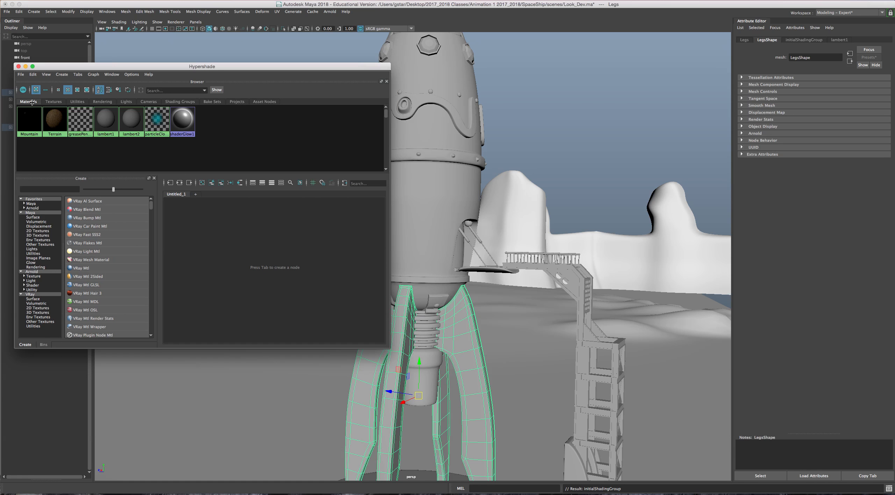
pyautogui.click(53, 102)
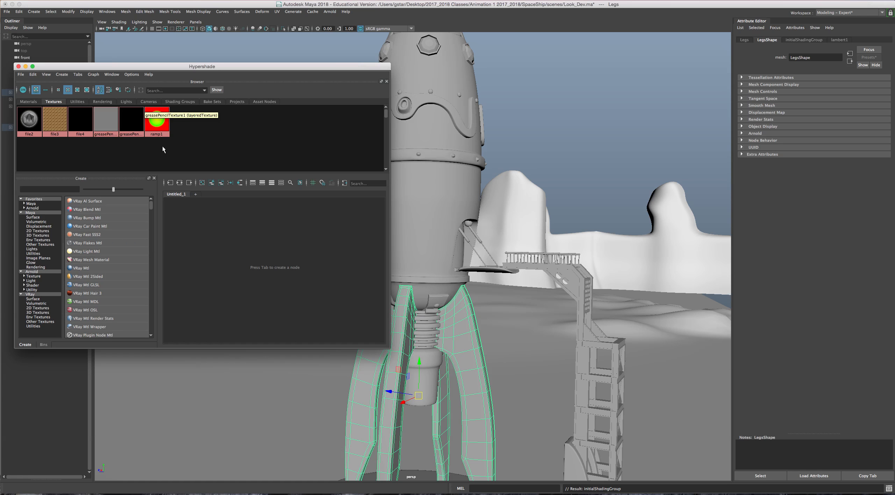
pyautogui.moveTo(171, 148); pyautogui.dragTo(155, 121)
pyautogui.press('Delete')
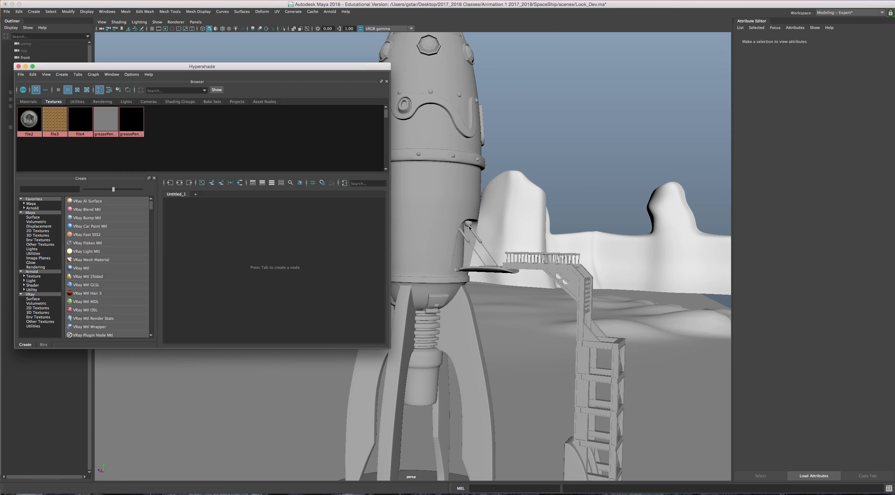
# Step: Check the mountain mesh and the file4 and file2 textures, and return to the materials list
pyautogui.click(493, 218)
pyautogui.click(492, 218)
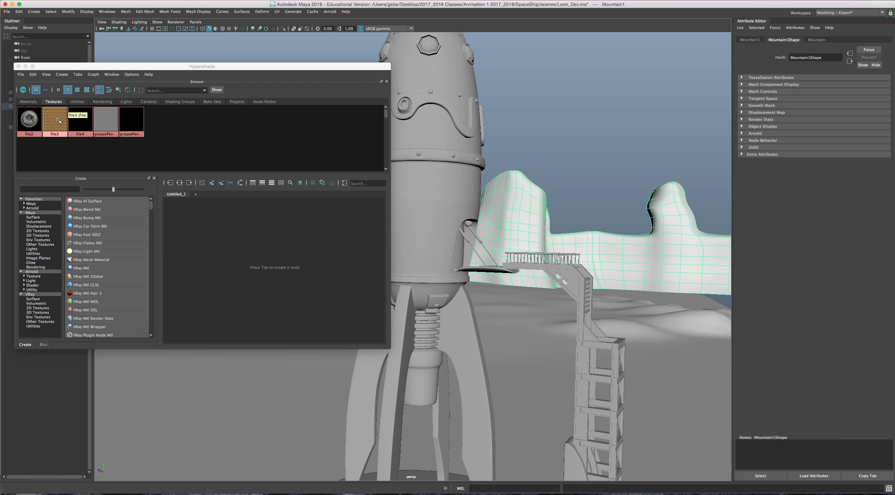
pyautogui.click(80, 122)
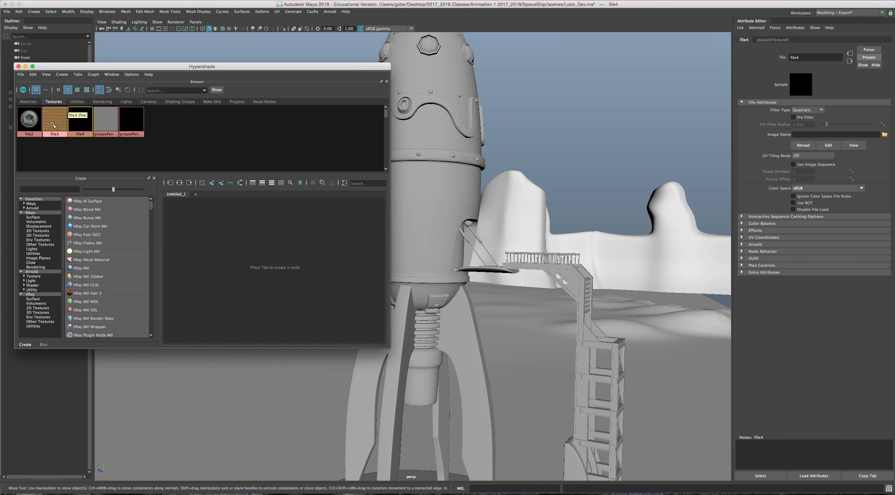
pyautogui.click(30, 121)
pyautogui.click(28, 102)
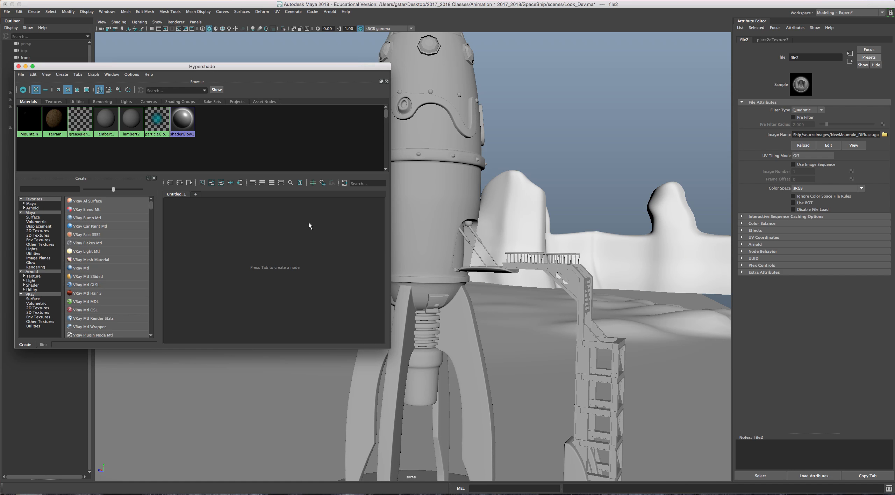
# Step: Create an Arnold aiStandardSurface shader and enlarge the Hypershade to fit its whole node
pyautogui.click(445, 205)
pyautogui.click(404, 323)
pyautogui.keyDown('alt'); pyautogui.moveTo(405, 324); pyautogui.dragTo(517, 207, button='middle'); pyautogui.keyUp('alt')
pyautogui.scroll(5, 473, 184)
pyautogui.scroll(5, 475, 187)
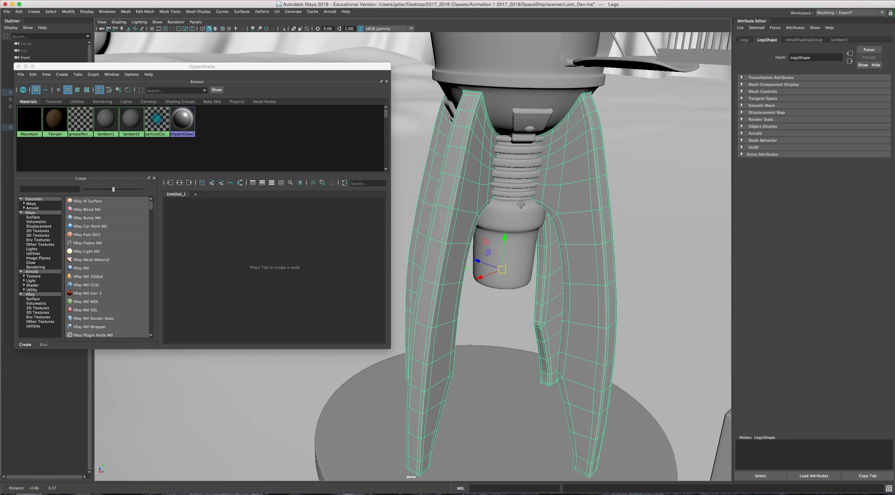
pyautogui.keyDown('alt'); pyautogui.moveTo(517, 206); pyautogui.dragTo(566, 199); pyautogui.keyUp('alt')
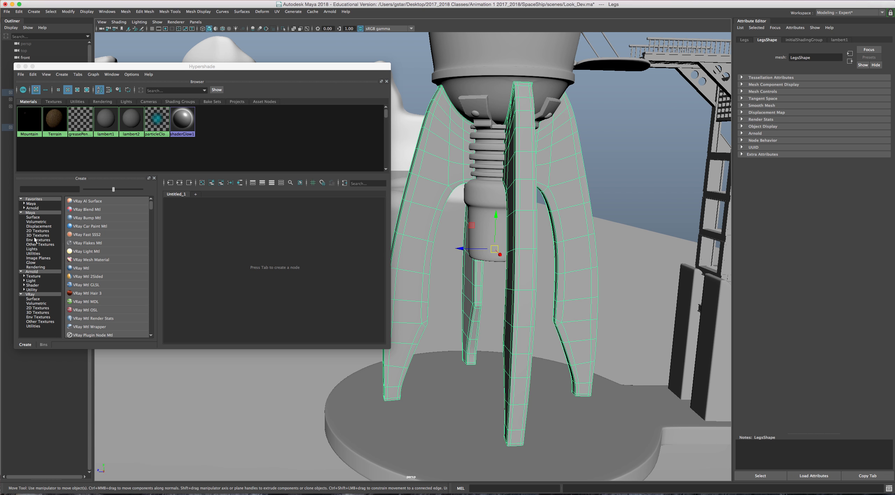
pyautogui.click(34, 286)
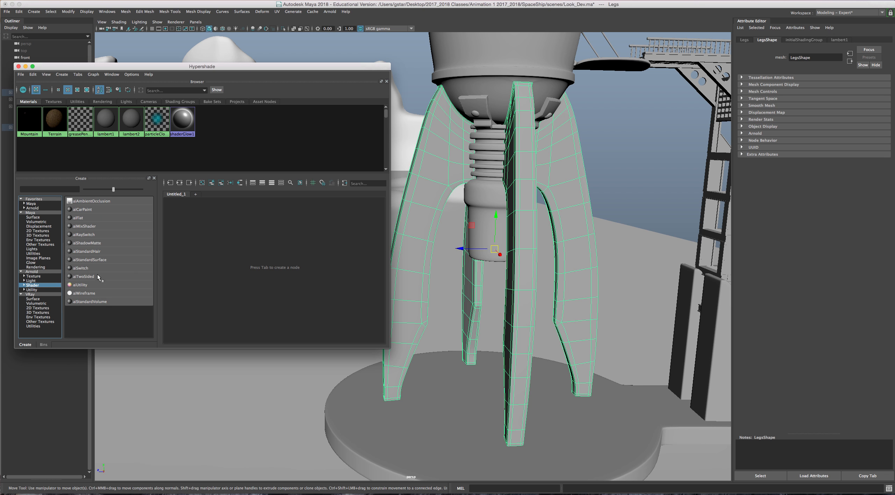
pyautogui.click(90, 261)
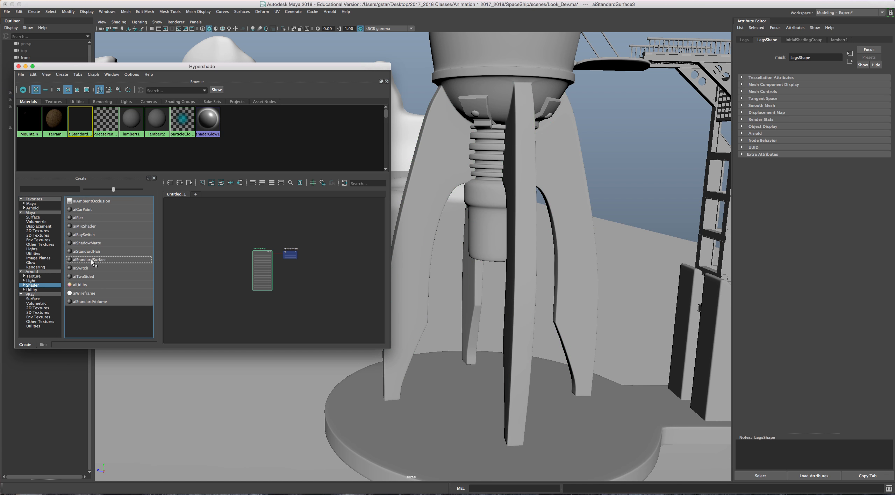
pyautogui.scroll(4, 259, 255)
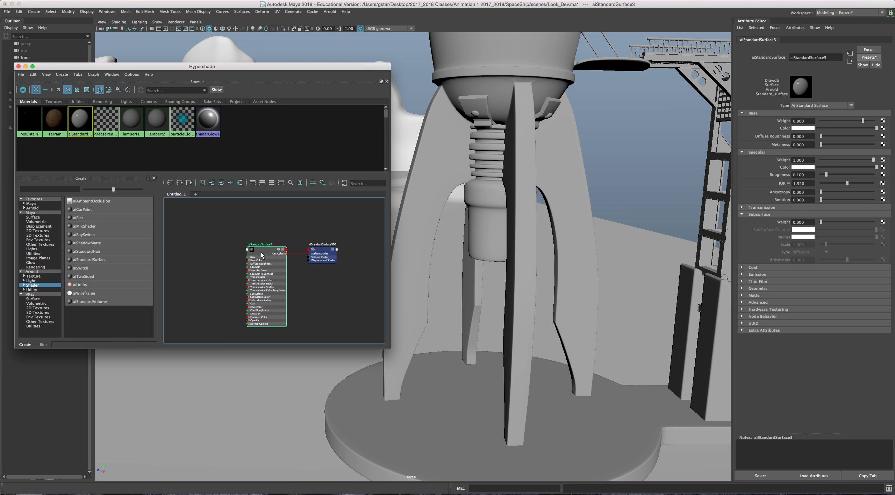
pyautogui.scroll(1, 210, 236)
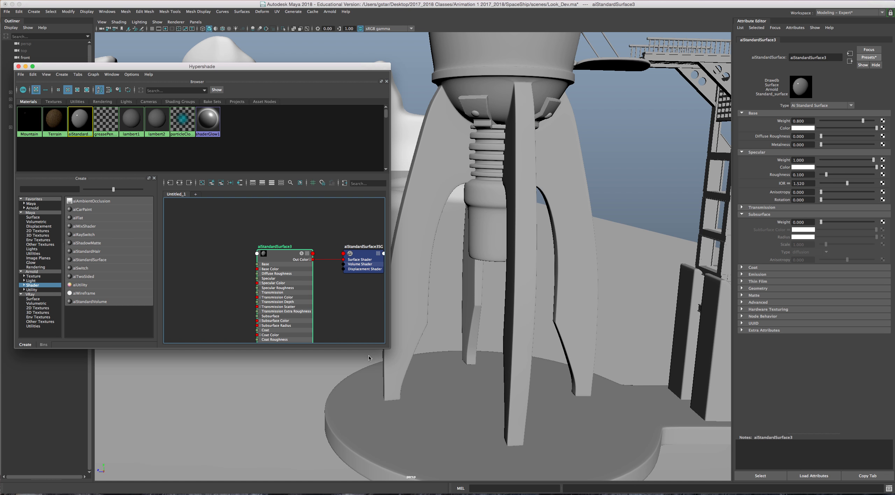
pyautogui.moveTo(391, 344); pyautogui.dragTo(403, 390)
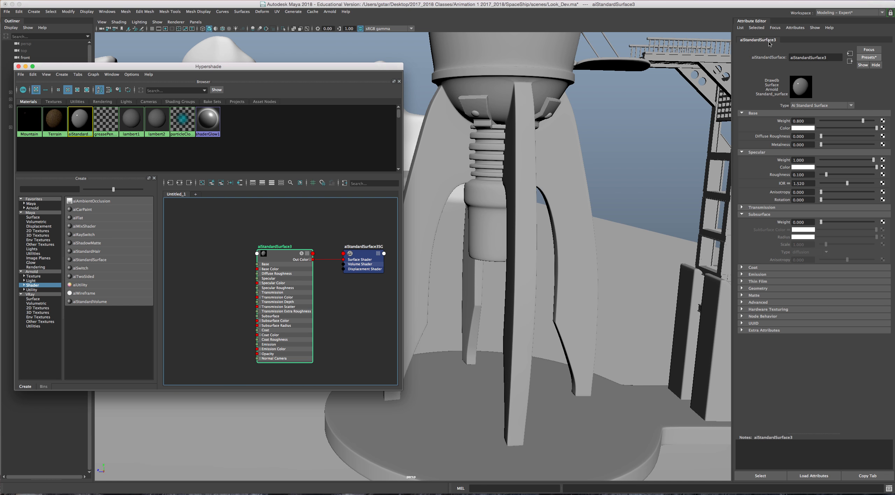
# Step: Replace the aiStandardSurface3 shader's settings with the Car_Paint preset, followed by the Car_Paint_Metallic preset
pyautogui.click(868, 58)
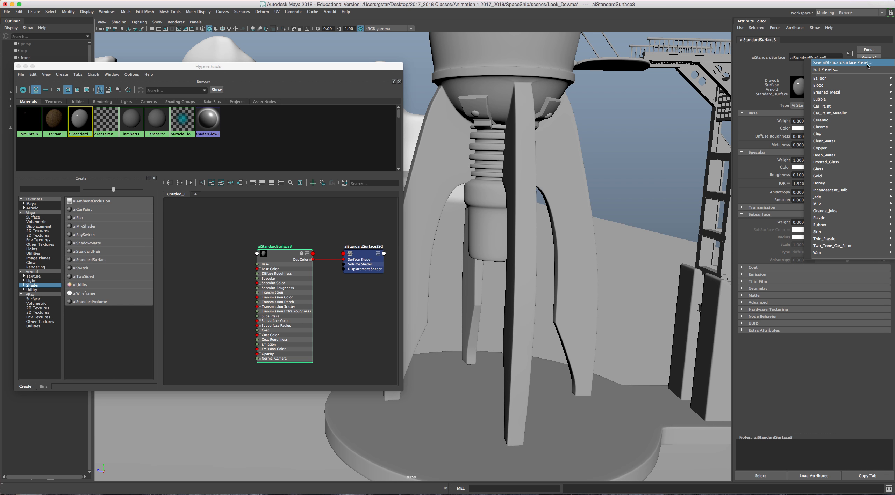
pyautogui.moveTo(846, 107)
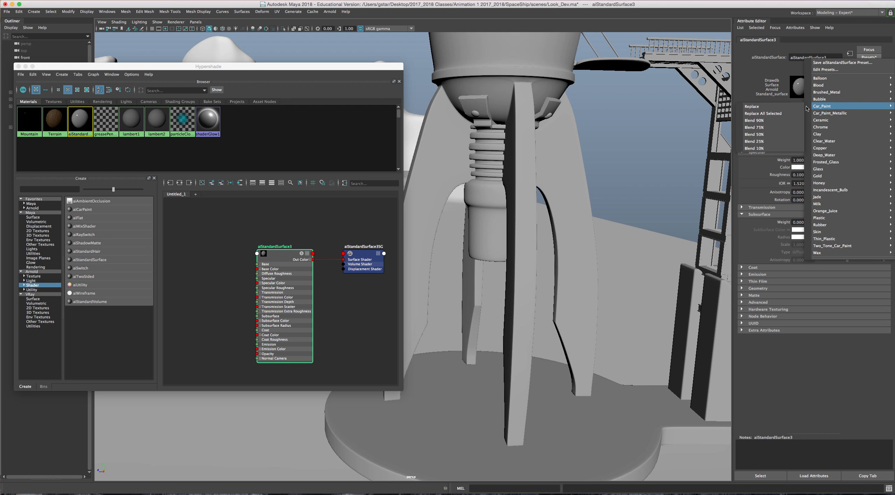
pyautogui.click(787, 108)
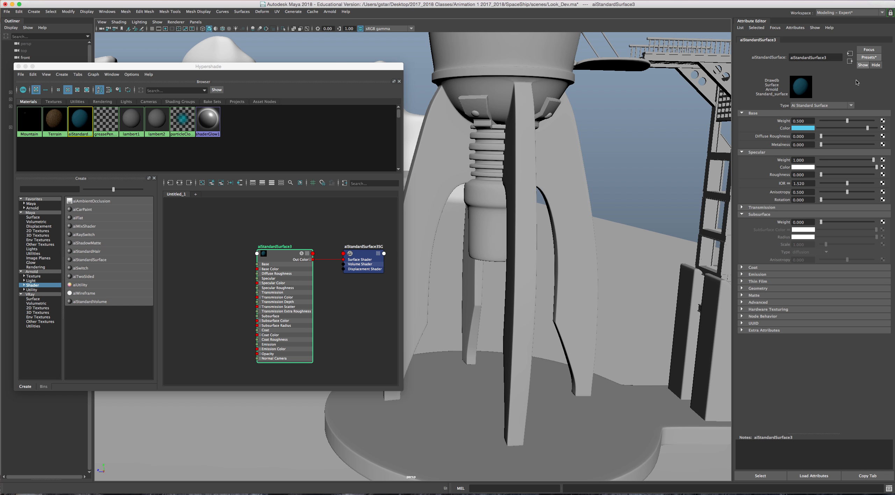
pyautogui.click(868, 57)
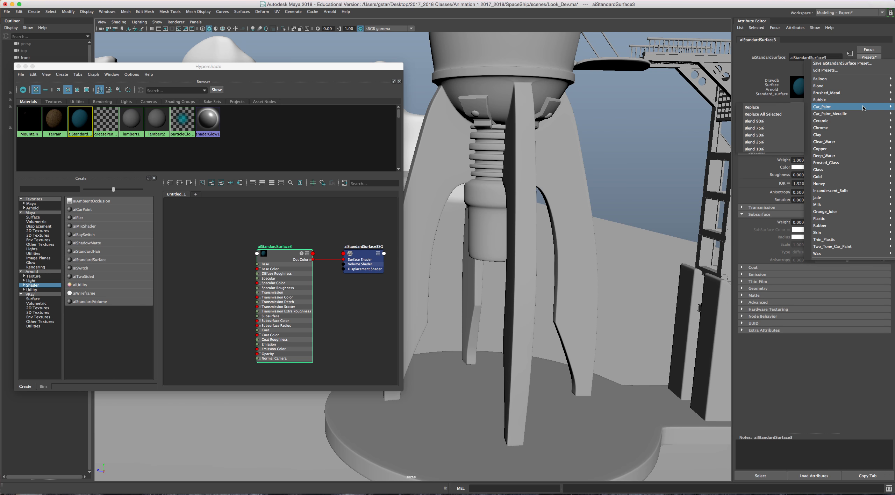
pyautogui.moveTo(854, 119)
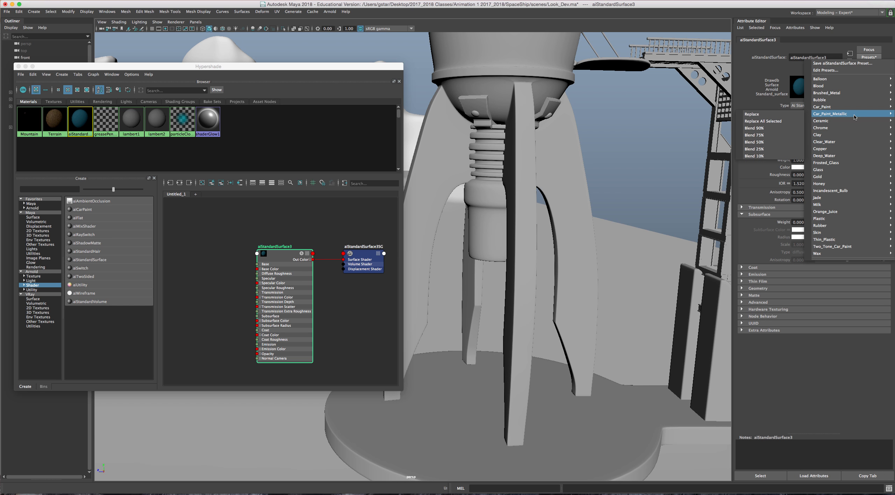
pyautogui.click(791, 122)
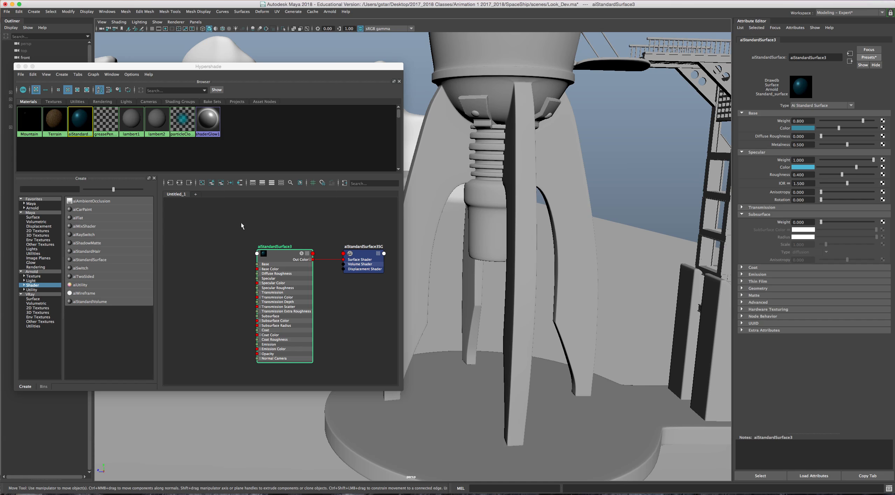
# Step: Create an Arnold aiCarPaint shader and compare its attributes with the Coat and Subsurface settings of aiStandardSurface3
pyautogui.click(86, 209)
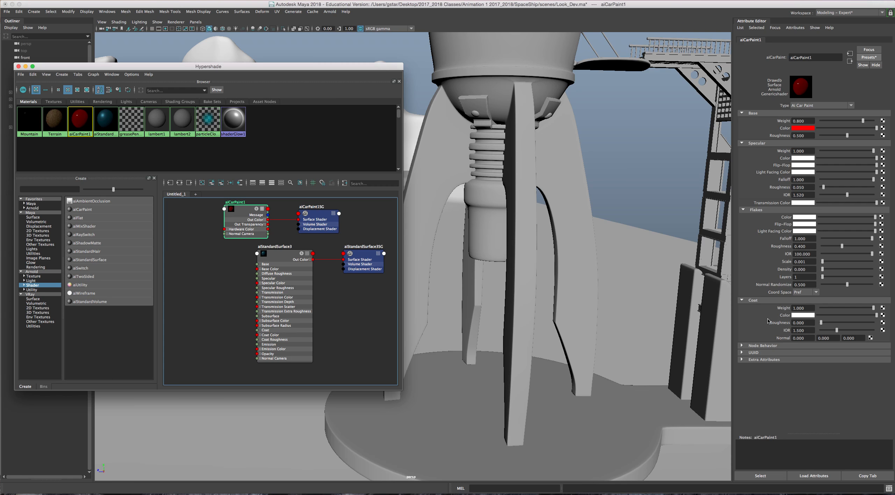
pyautogui.click(280, 257)
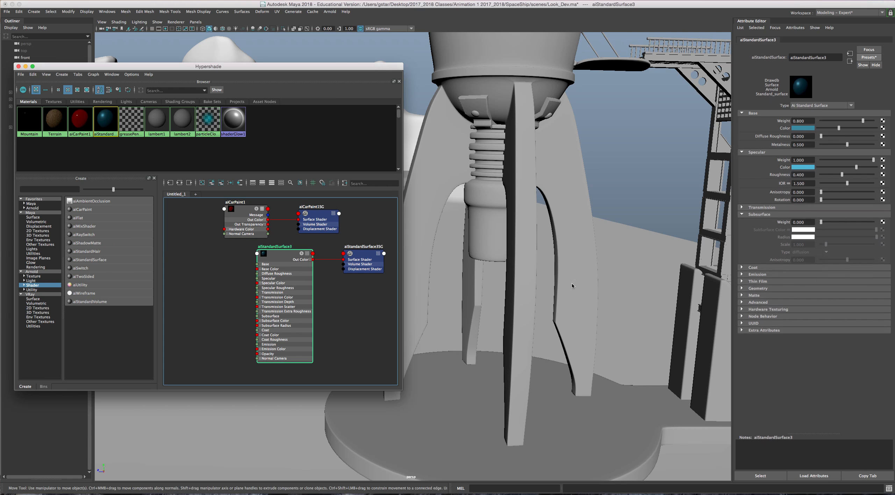
pyautogui.click(774, 267)
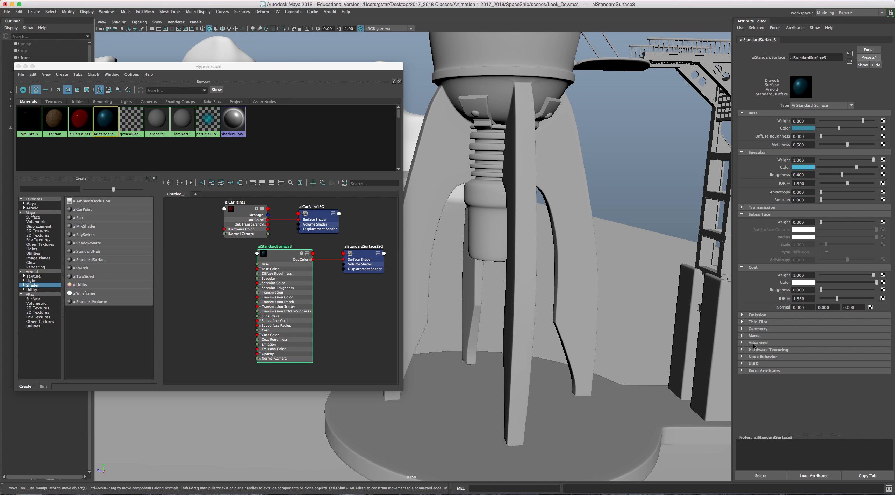
pyautogui.click(749, 215)
pyautogui.click(749, 215)
pyautogui.click(241, 214)
pyautogui.click(241, 213)
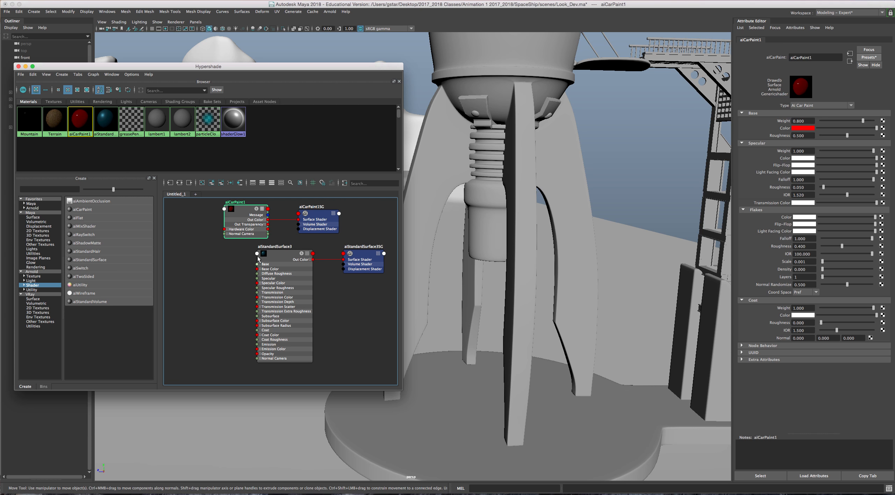
# Step: Delete the aiStandardSurface3 shader together with its shading group from the node graph
pyautogui.moveTo(227, 251); pyautogui.dragTo(369, 316)
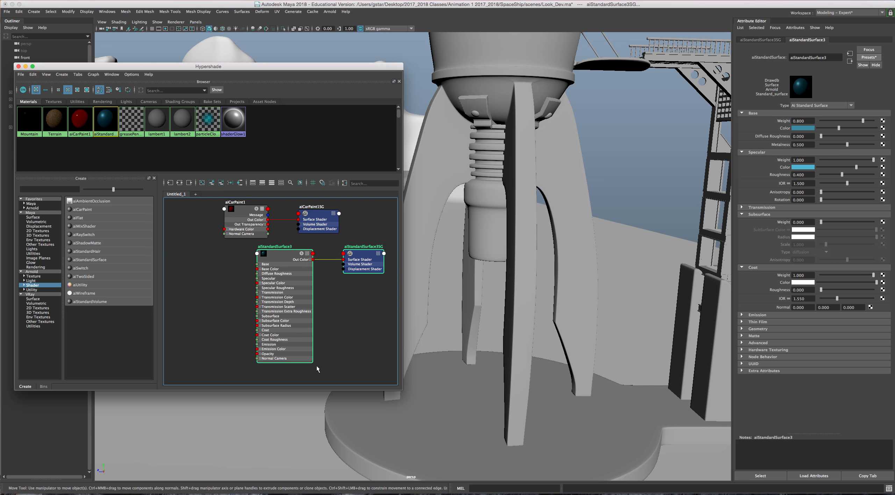
pyautogui.press('Delete')
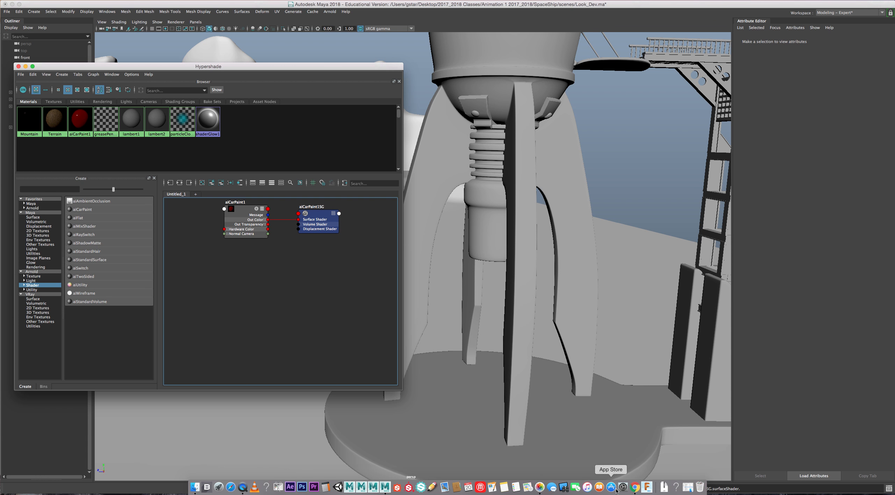
# Step: Switch to Chrome and review Solid Angle's Arnold for Maya downloads and the MtoA 2.1.0 post on the Arnold Rendering Blog
pyautogui.click(636, 488)
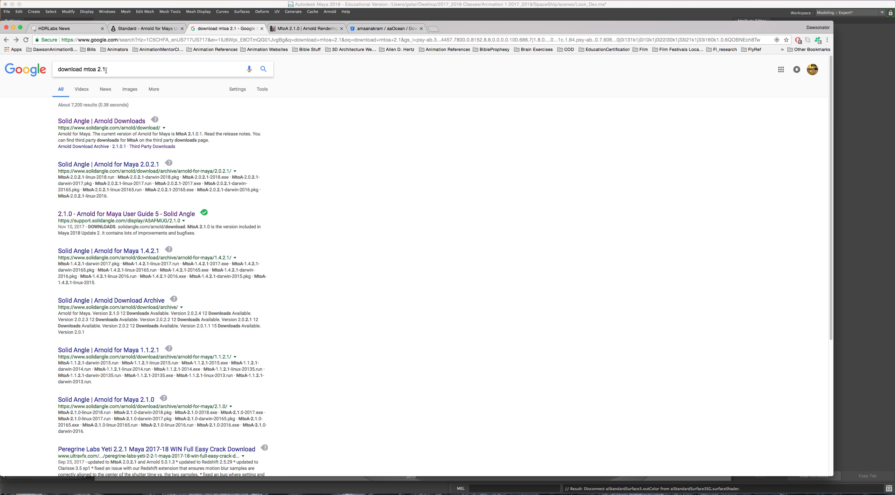
pyautogui.click(88, 124)
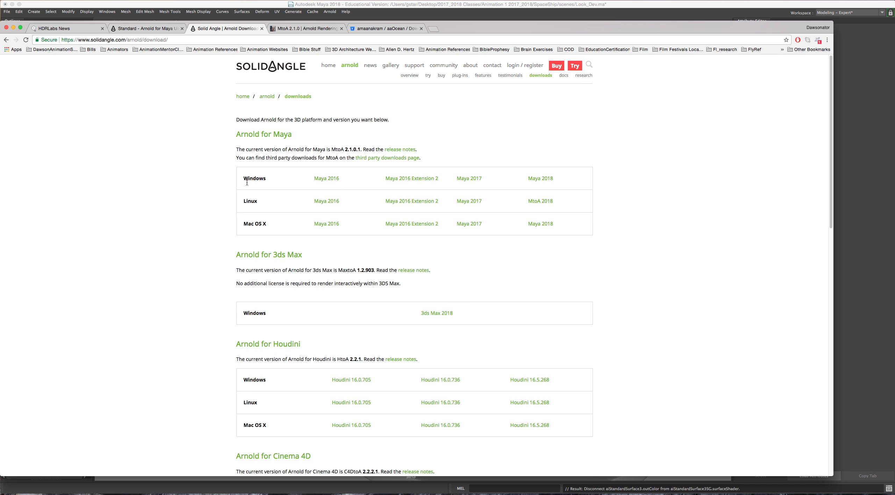
pyautogui.moveTo(237, 135); pyautogui.dragTo(293, 137)
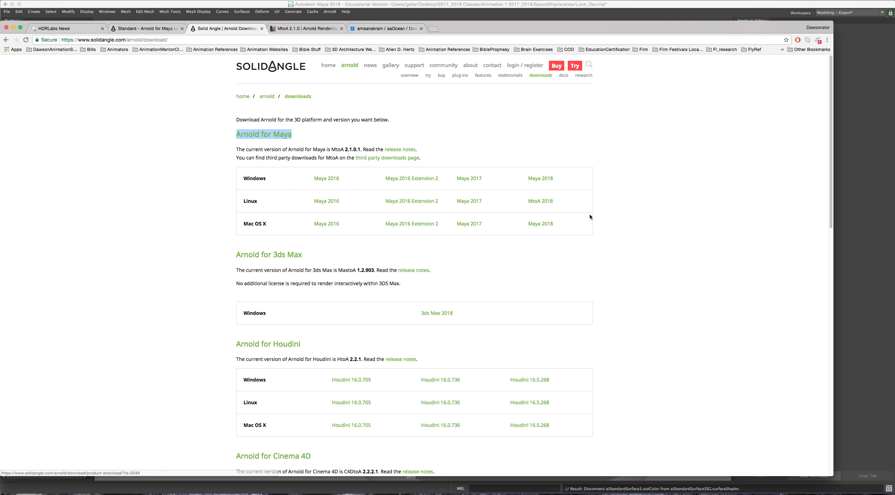
pyautogui.click(625, 178)
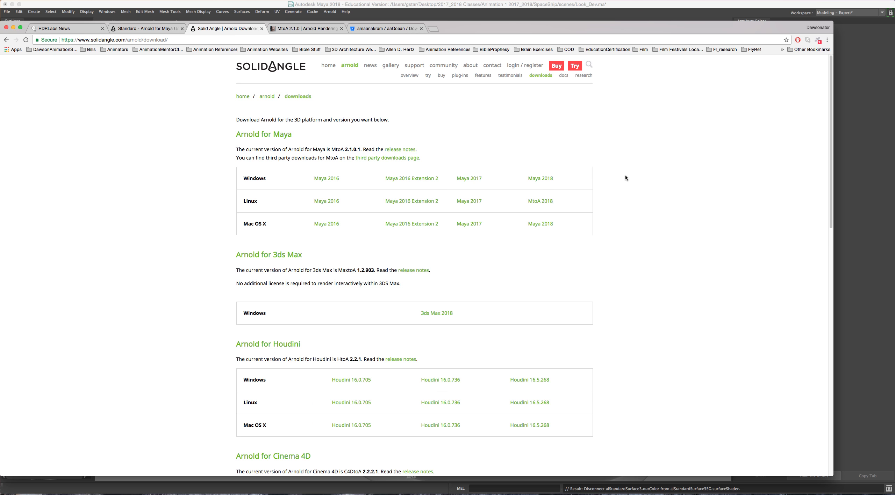
pyautogui.click(288, 29)
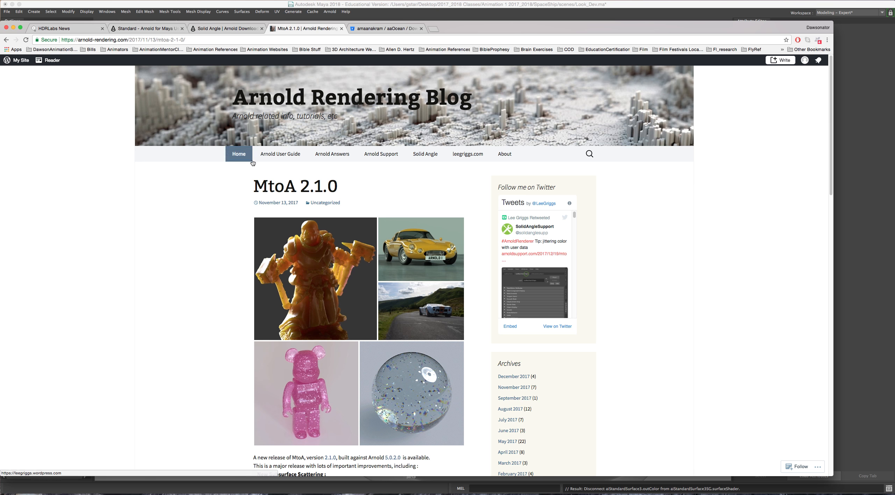
pyautogui.scroll(-5, 243, 230)
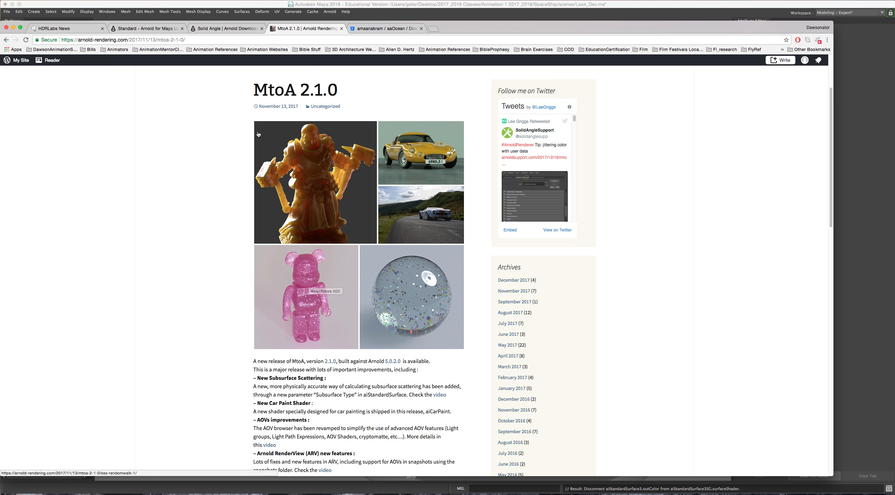
# Step: Read the Diffuse page of the Standard shader in the Arnold for Maya user guide, from Color and Weight through Indirect Diffuse
pyautogui.click(156, 29)
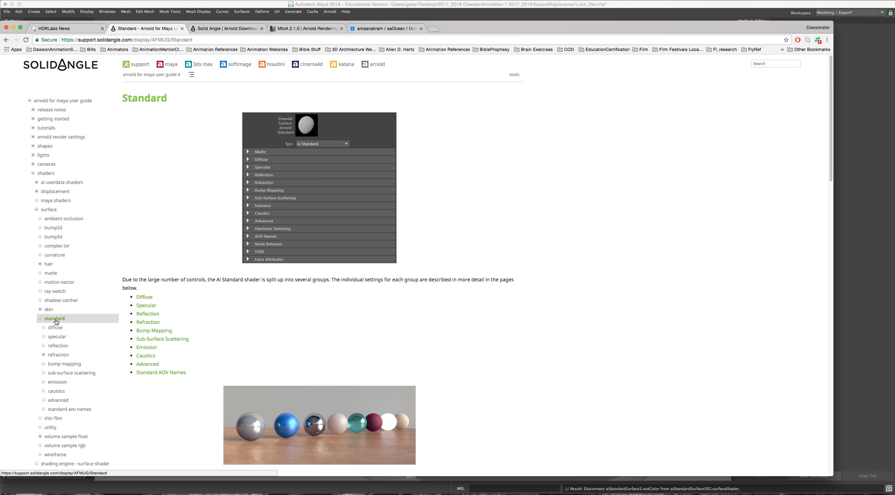
pyautogui.scroll(-5, 187, 301)
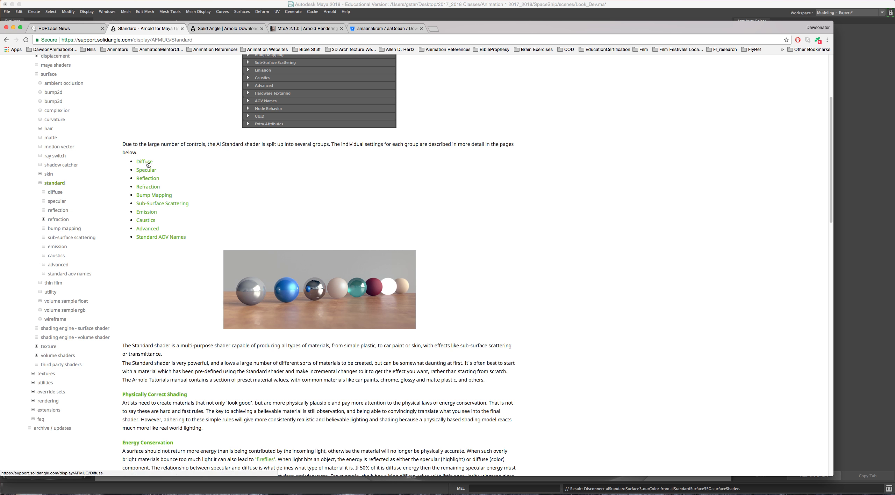
pyautogui.click(139, 172)
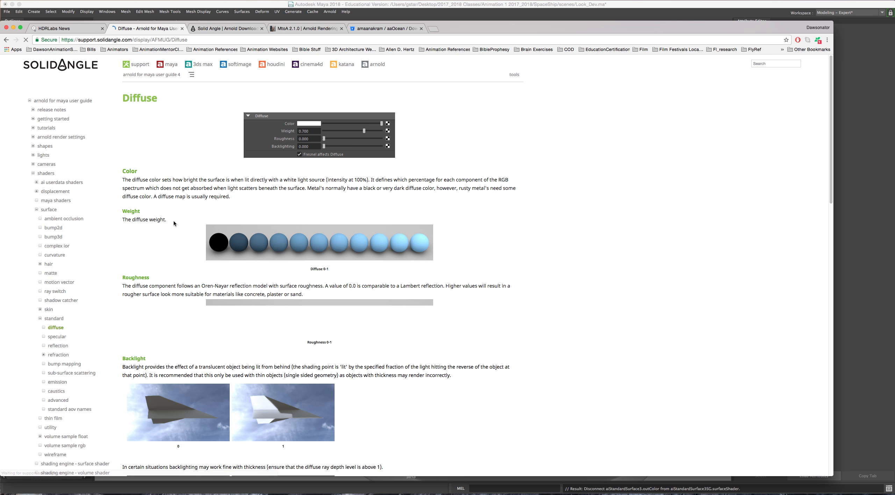
pyautogui.scroll(-10, 174, 221)
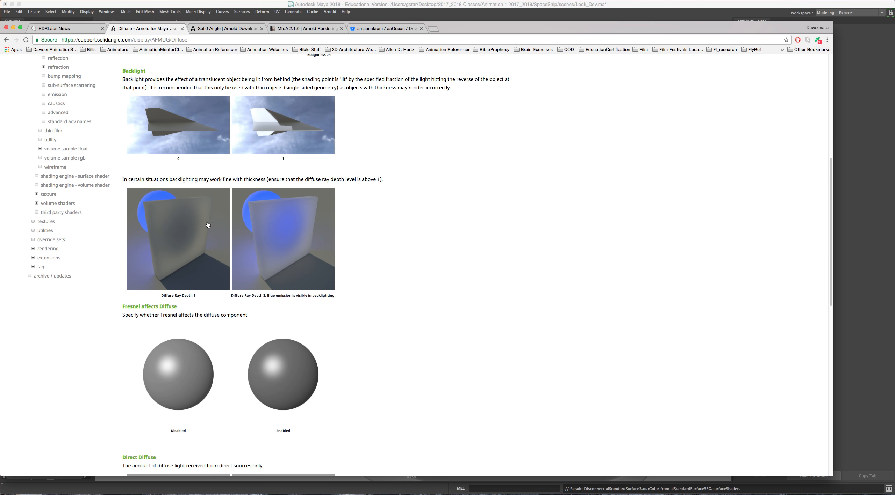
pyautogui.scroll(-5, 213, 224)
pyautogui.scroll(-2, 213, 224)
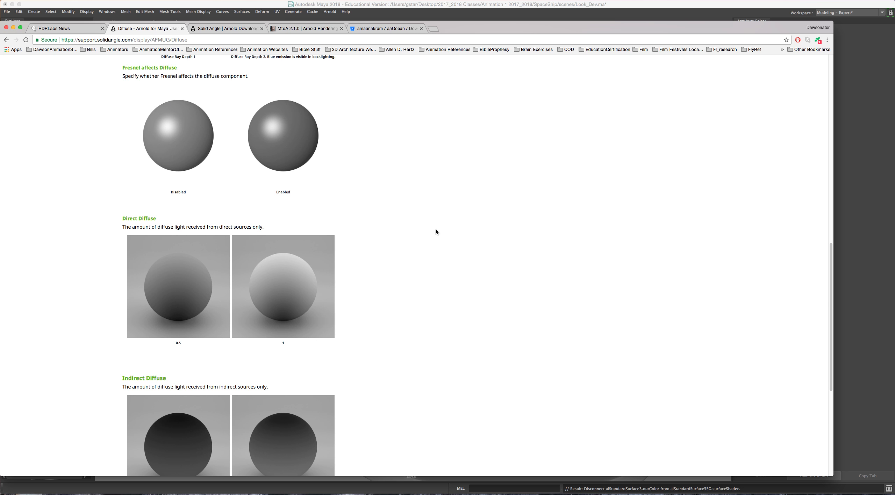
pyautogui.scroll(-6, 435, 230)
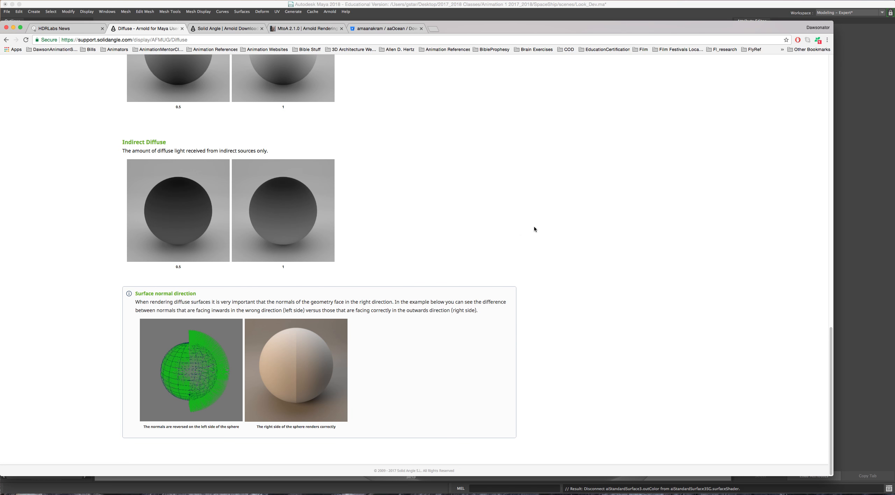
pyautogui.scroll(10, 583, 241)
pyautogui.scroll(3, 582, 242)
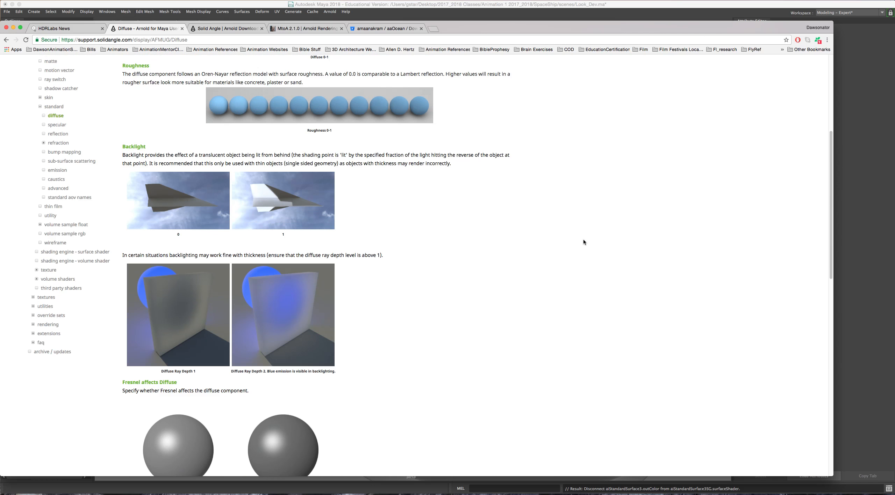
pyautogui.scroll(3, 270, 180)
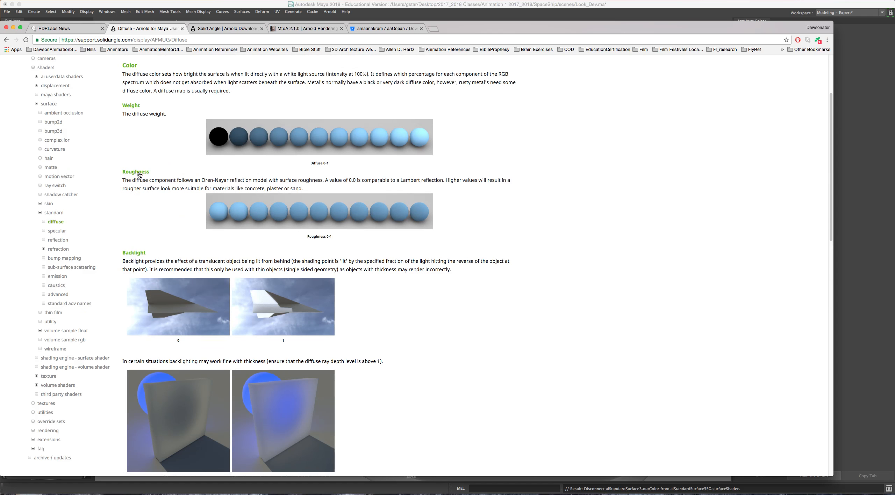
# Step: Read the user guide's Specular page for the Standard shader, covering metal colors, Weight, Roughness and Anisotropy
pyautogui.click(59, 232)
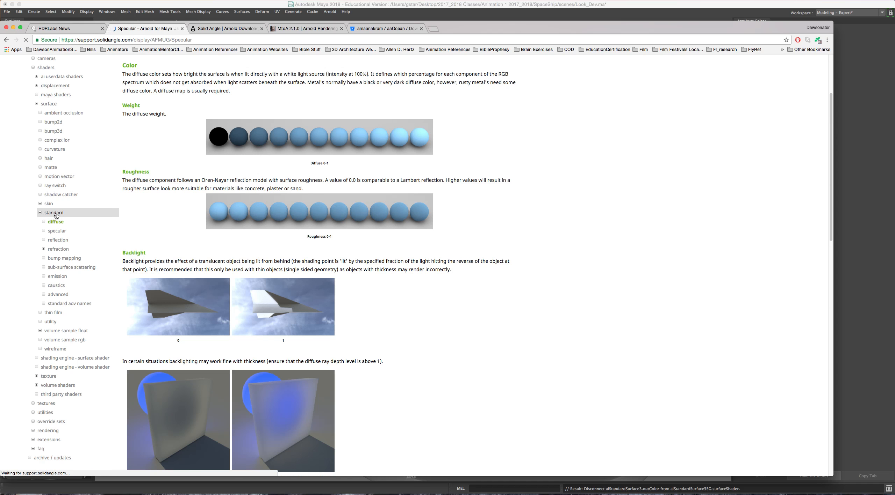
pyautogui.scroll(-1, 180, 262)
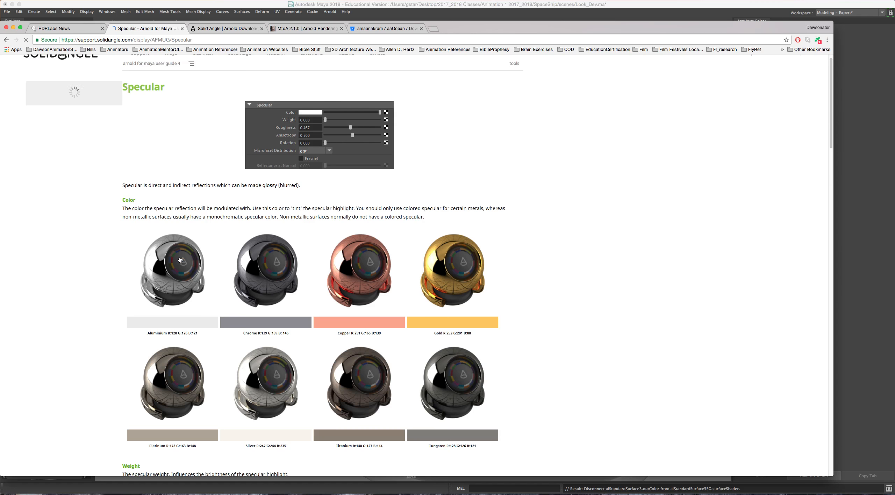
pyautogui.scroll(-5, 180, 262)
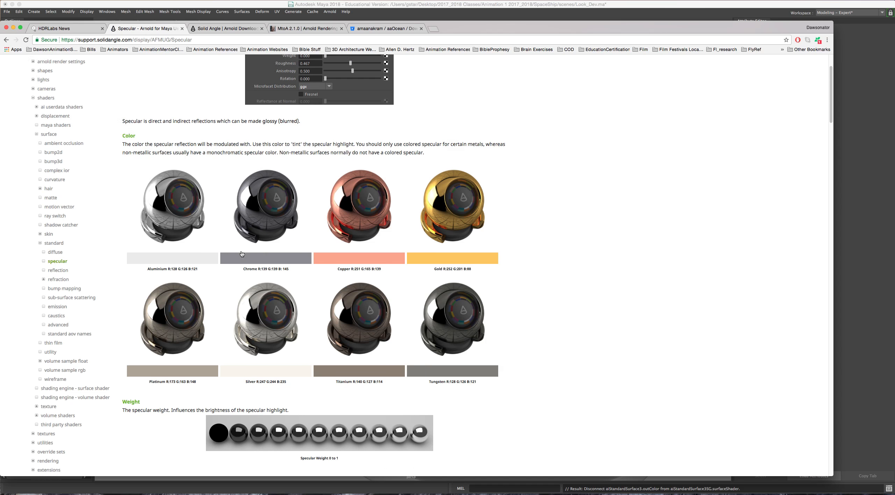
pyautogui.scroll(-4, 211, 288)
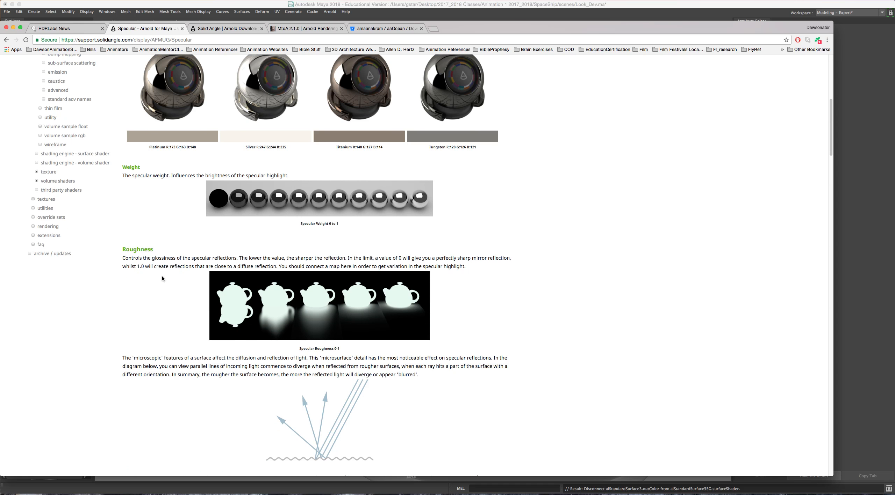
pyautogui.scroll(-2, 170, 276)
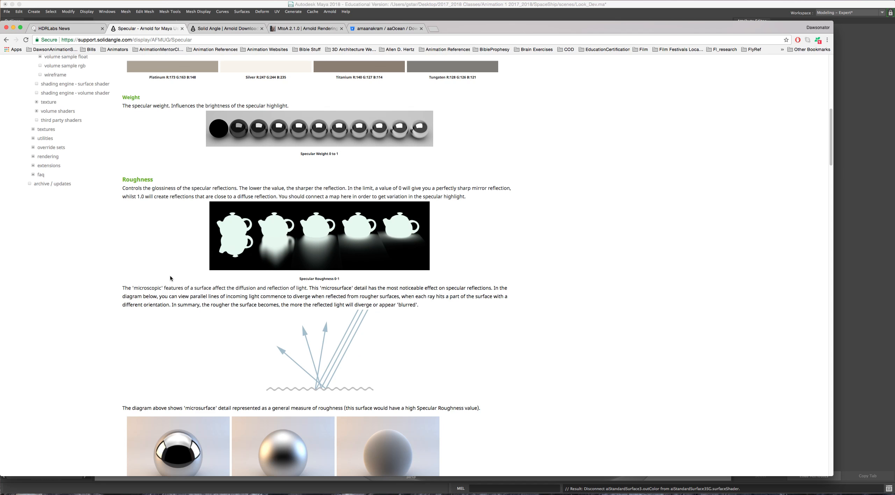
pyautogui.scroll(-5, 170, 276)
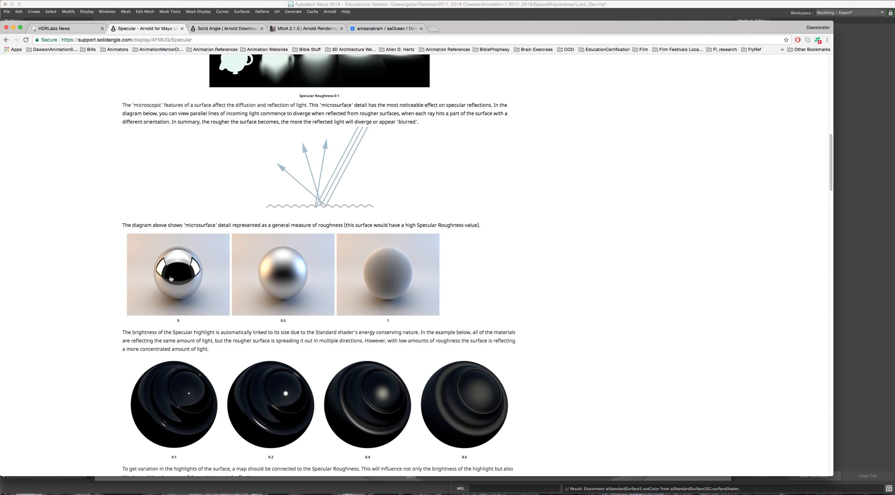
pyautogui.scroll(-10, 215, 230)
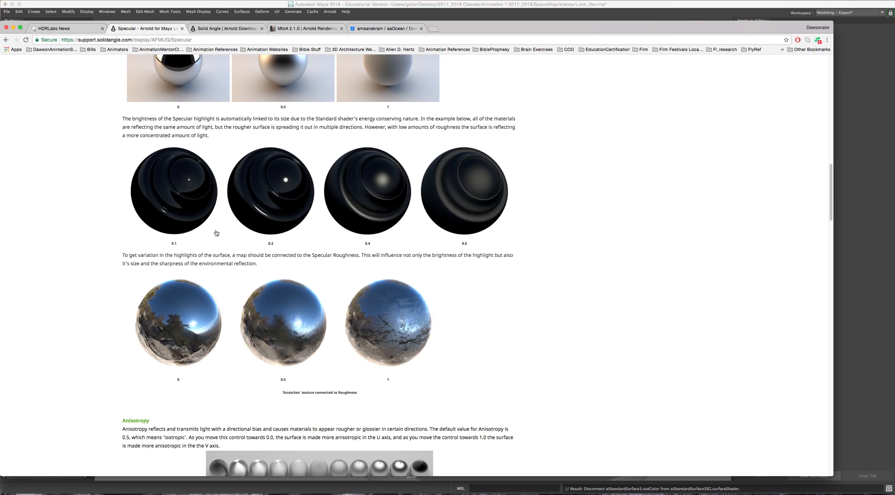
pyautogui.scroll(-4, 200, 285)
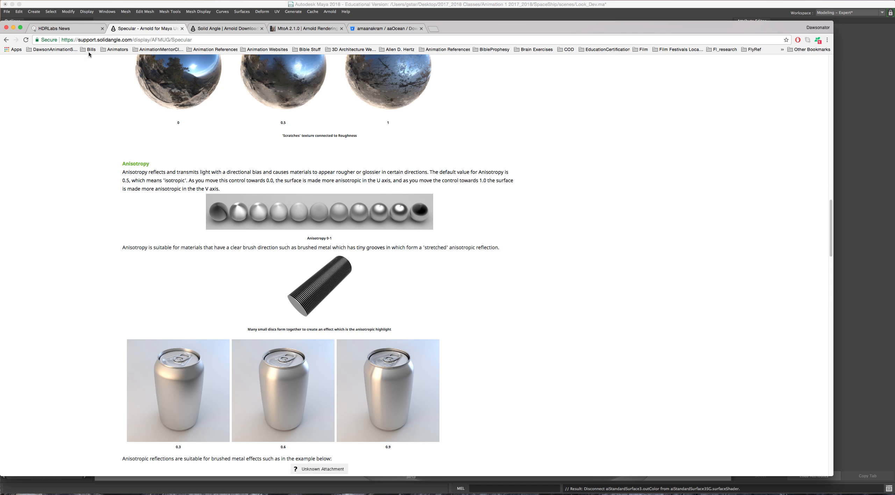
# Step: Browse the HDRI sets in HDRLabs' sIBL Archive and show the details of the Milkyway set
pyautogui.click(70, 28)
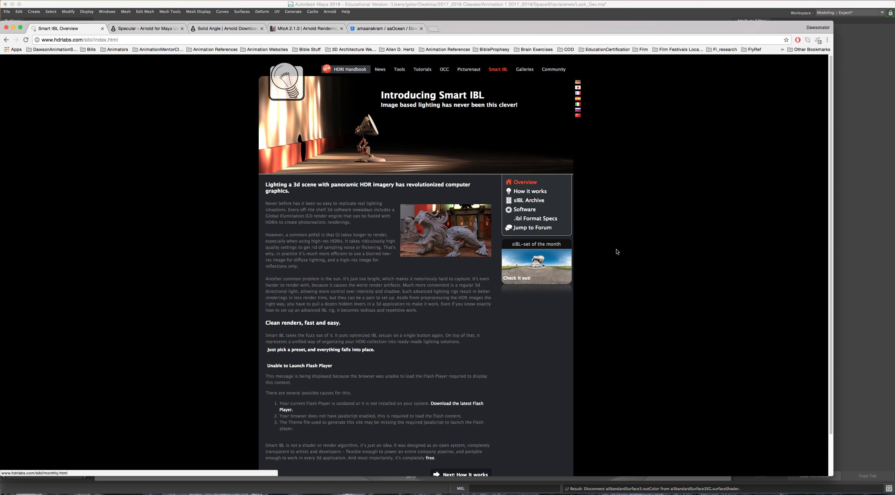
pyautogui.click(525, 201)
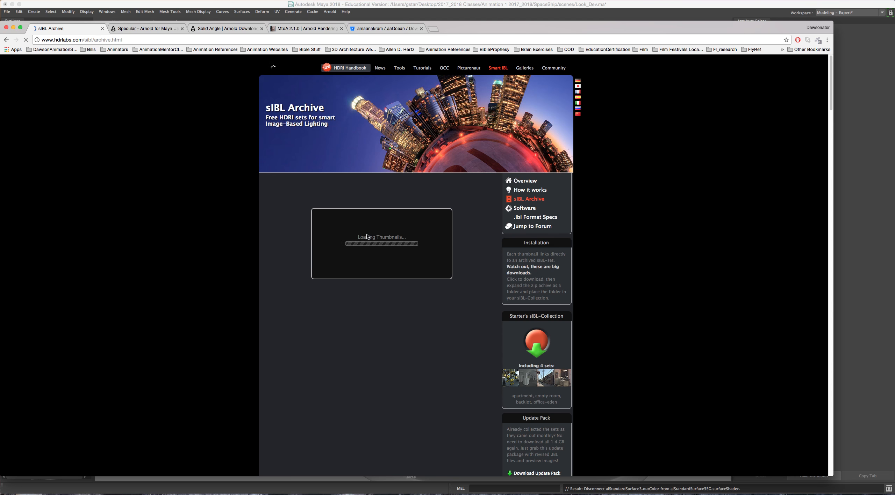
pyautogui.scroll(-3, 279, 272)
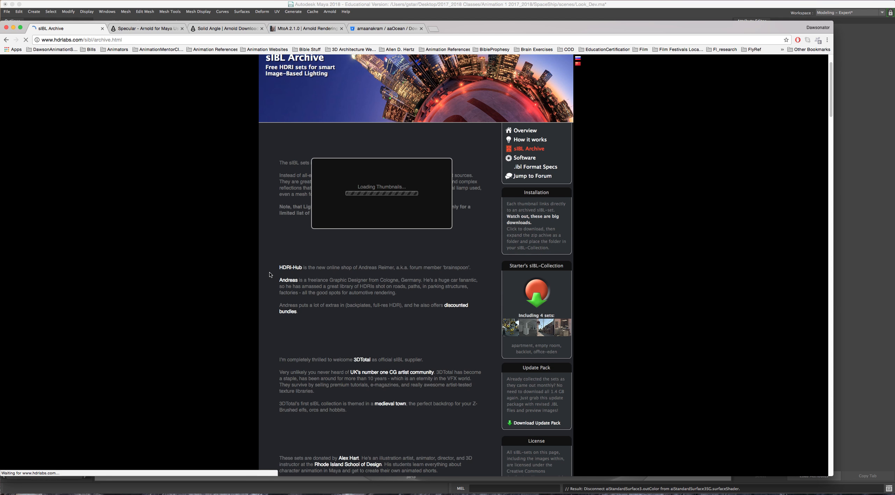
pyautogui.scroll(-10, 269, 275)
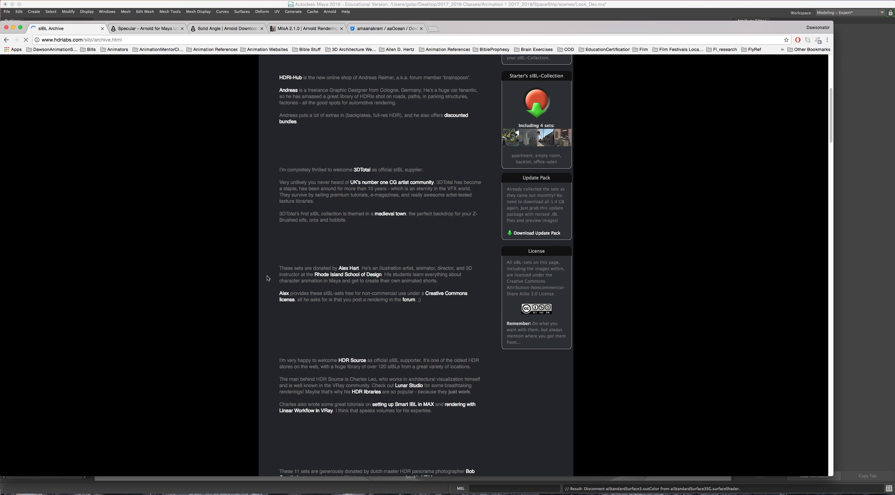
pyautogui.scroll(-8, 267, 279)
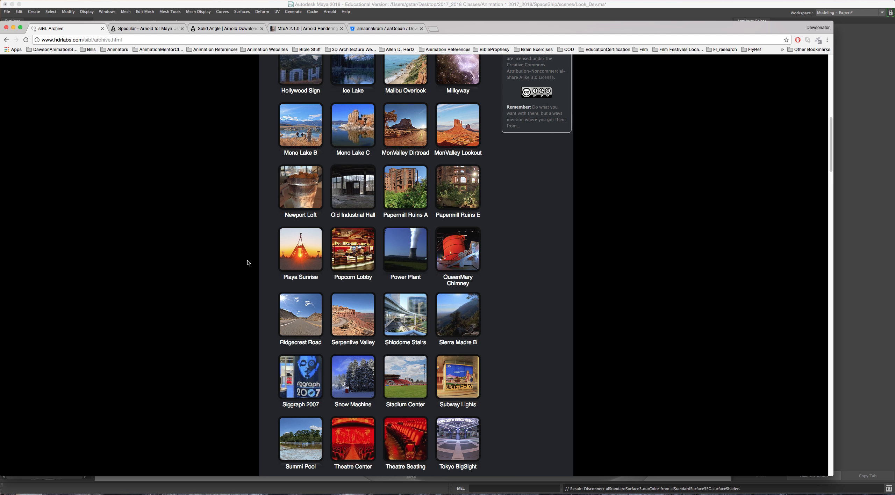
pyautogui.scroll(2, 243, 245)
pyautogui.moveTo(445, 102)
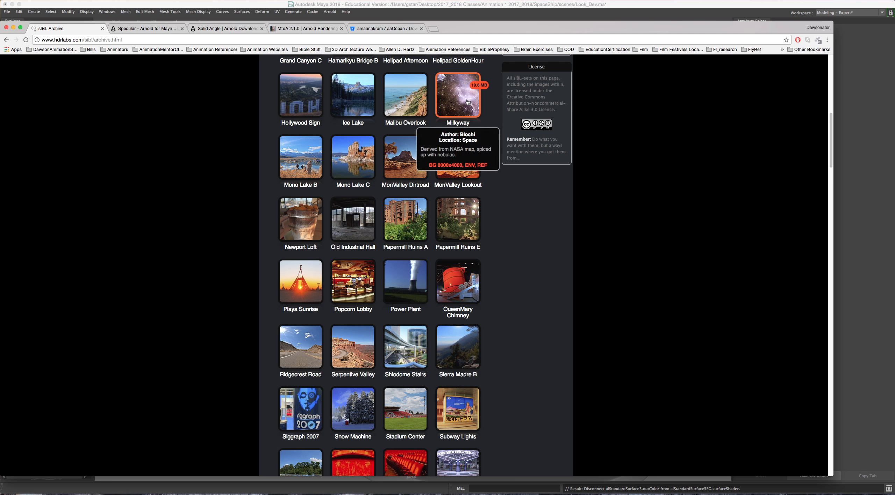
# Step: Put the browser away, switch to Finder and open the Milkyway folder in Downloads
pyautogui.click(14, 28)
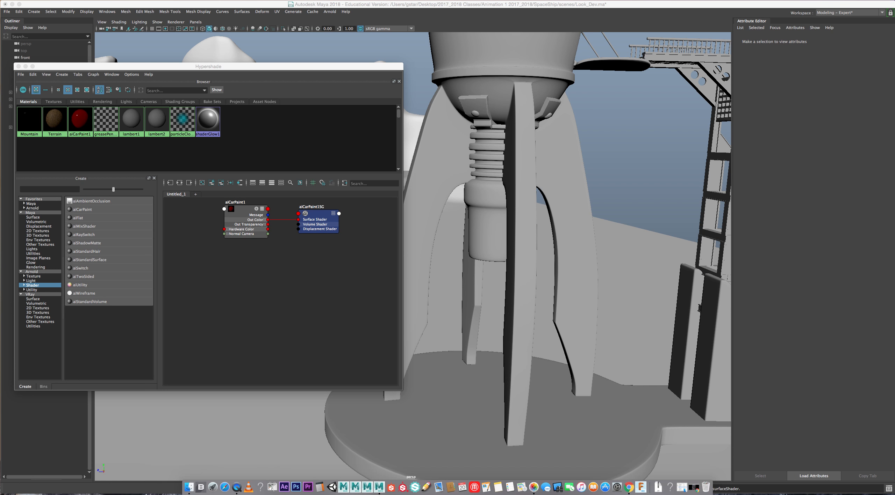
pyautogui.click(189, 489)
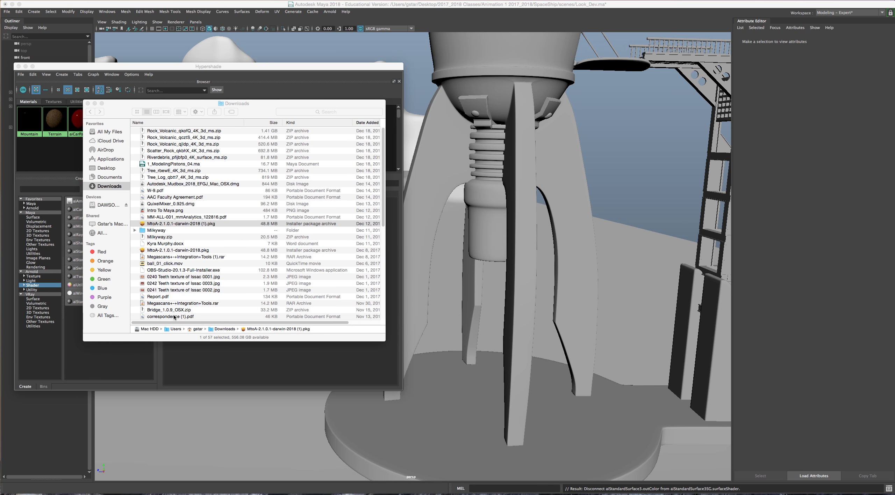
pyautogui.doubleClick(141, 232)
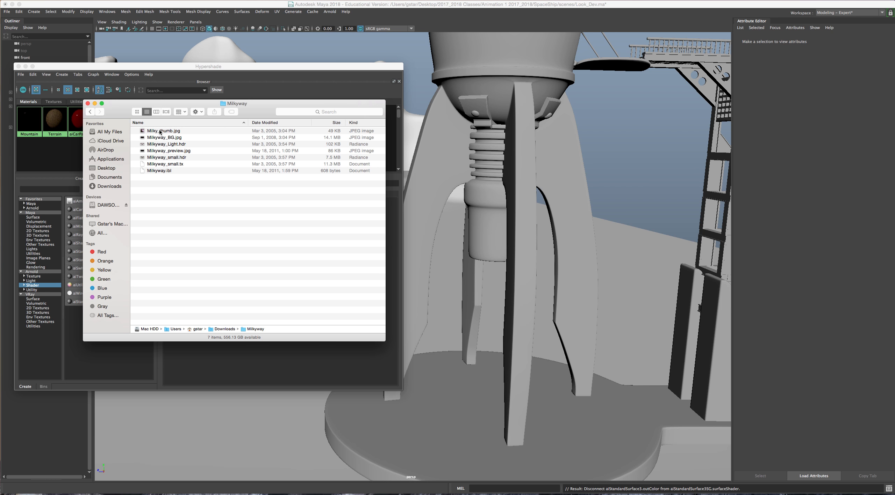
# Step: Preview the Milkyway images from Milky_thumb.jpg through Milkyway_small.hdr, including the BG and Light versions, and close the folder
pyautogui.click(160, 132)
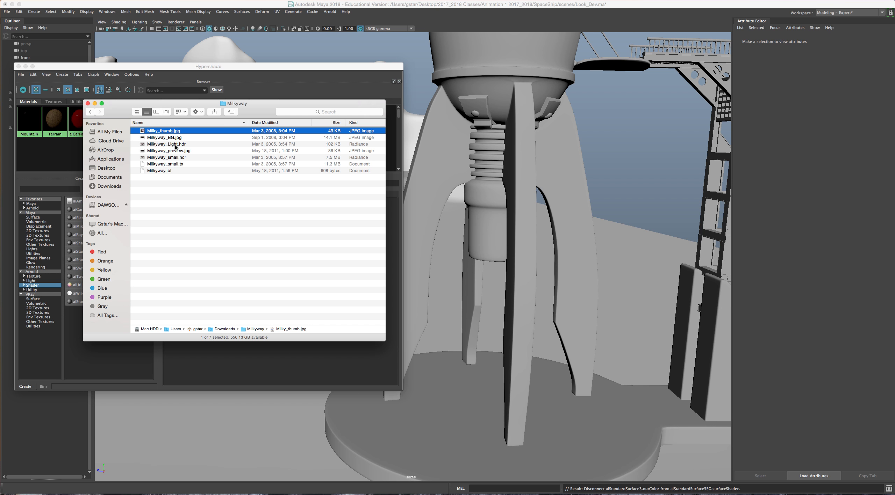
pyautogui.press('space')
pyautogui.press('Down')
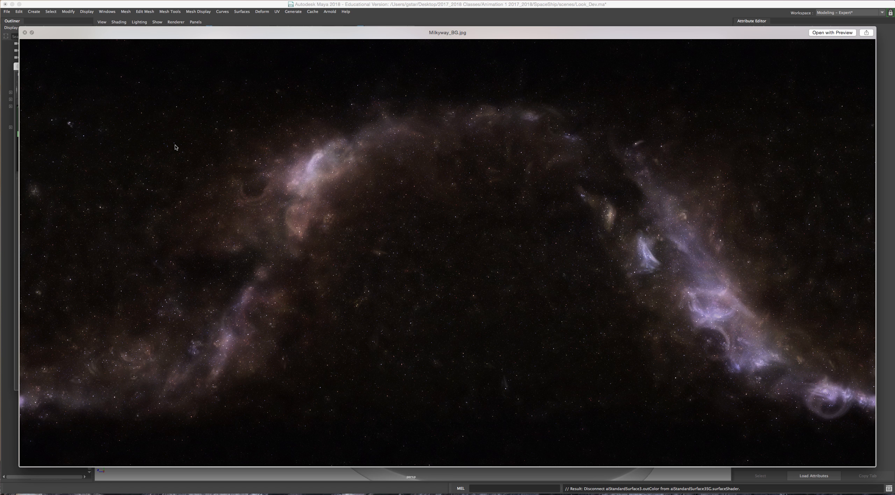
pyautogui.press('Down')
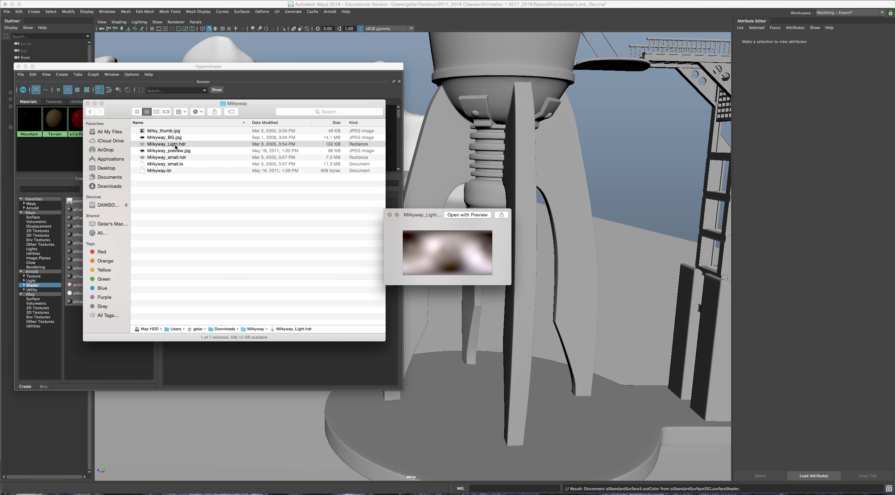
pyautogui.press('Down')
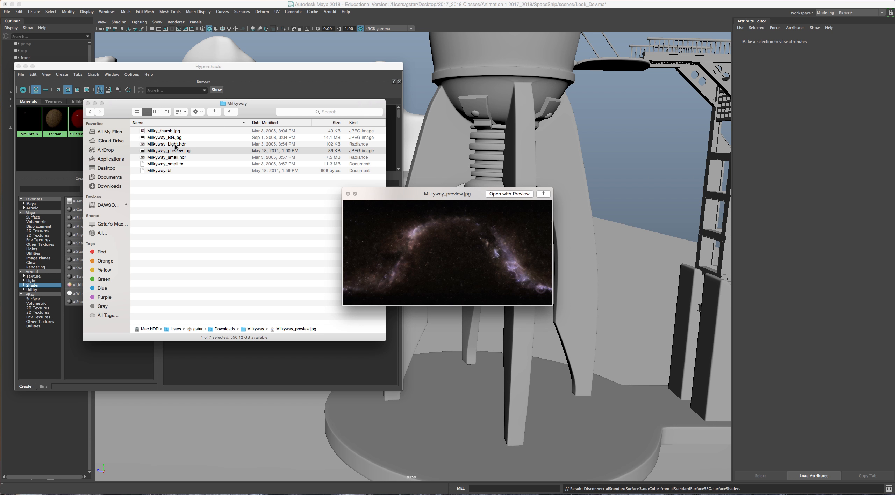
pyautogui.press('Down')
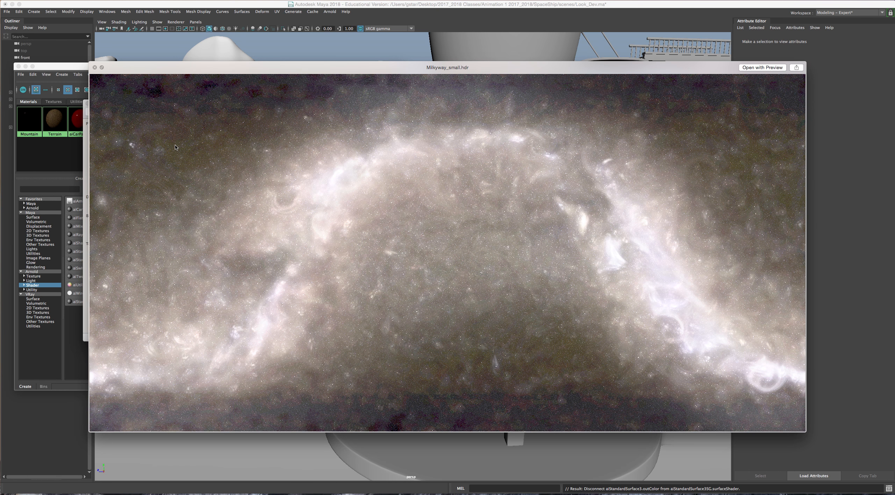
pyautogui.click(95, 67)
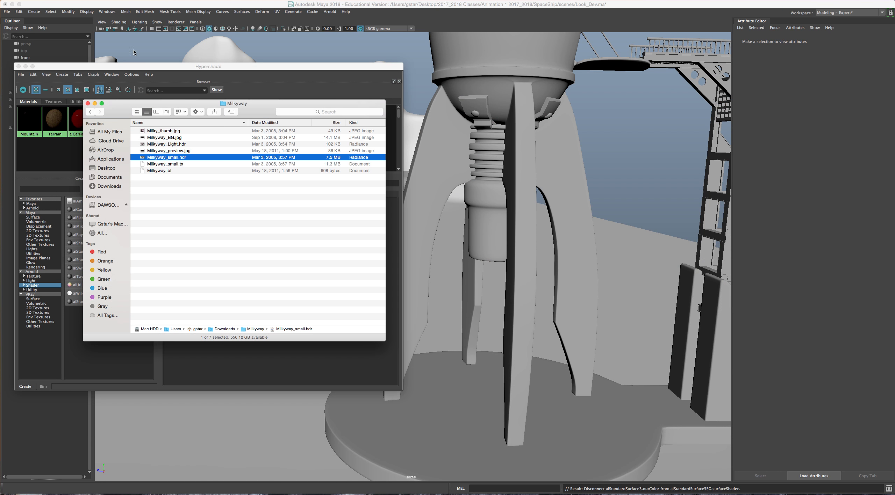
pyautogui.click(88, 104)
# Step: Assign the aiCarPaint1 material to the rocket's main body, Rocket_Shell
pyautogui.moveTo(93, 69); pyautogui.dragTo(91, 43)
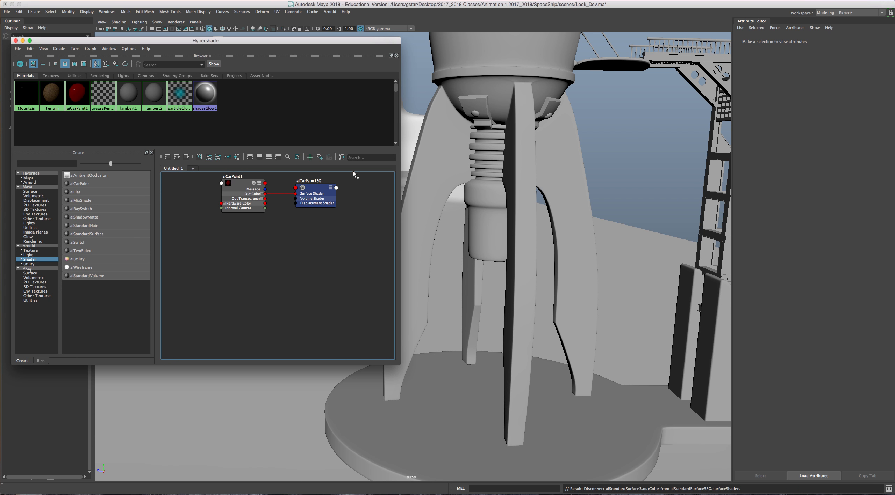
pyautogui.keyDown('alt'); pyautogui.moveTo(458, 92); pyautogui.dragTo(449, 208, button='middle'); pyautogui.keyUp('alt')
pyautogui.keyDown('alt'); pyautogui.moveTo(477, 144); pyautogui.dragTo(467, 257, button='middle'); pyautogui.keyUp('alt')
pyautogui.click(493, 198)
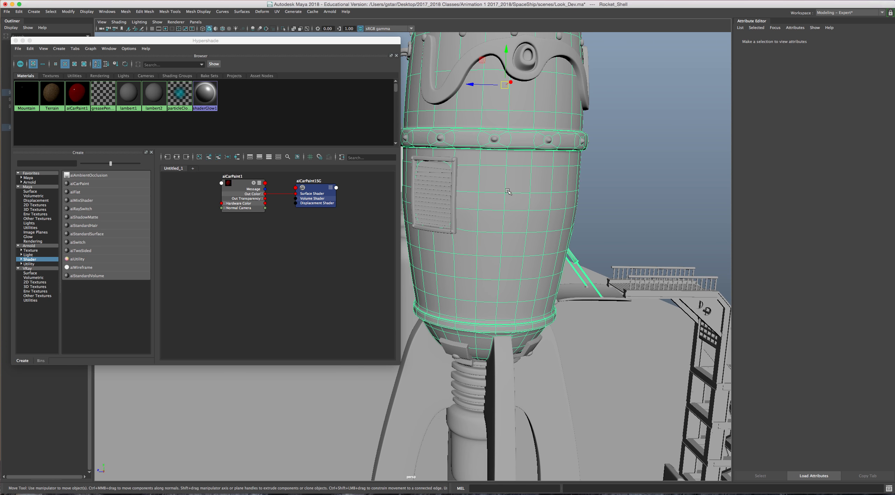
pyautogui.keyDown('alt'); pyautogui.moveTo(493, 197); pyautogui.dragTo(516, 192); pyautogui.keyUp('alt')
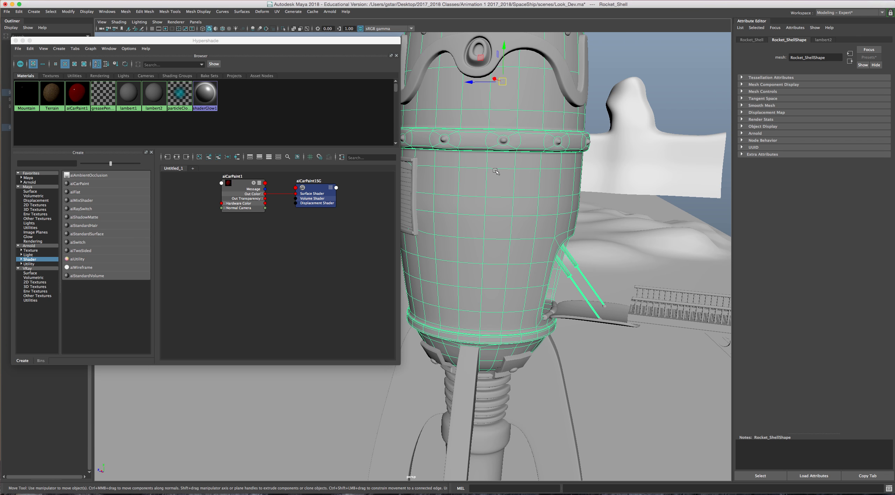
pyautogui.rightClick(237, 187)
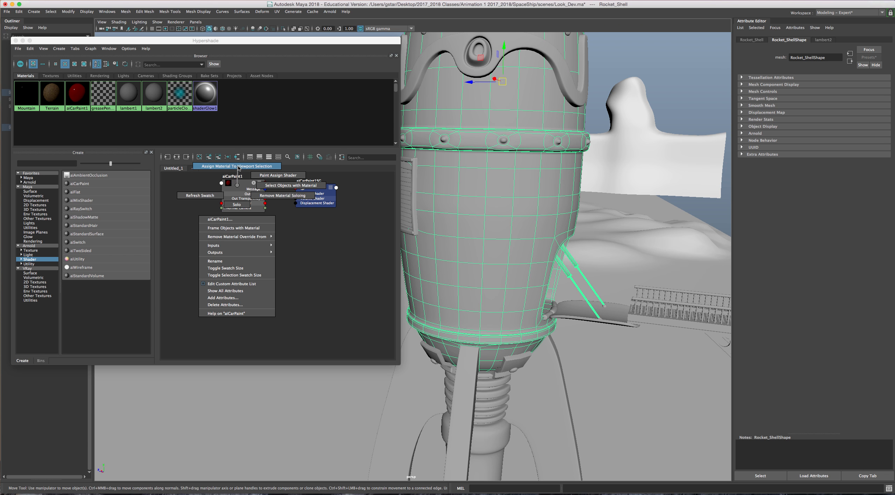
pyautogui.moveTo(238, 166); pyautogui.dragTo(238, 184, button='right')
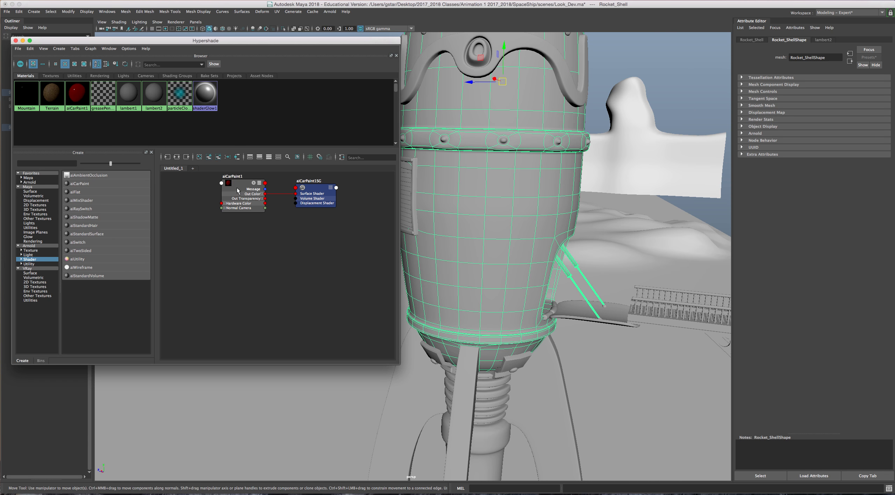
pyautogui.doubleClick(237, 190)
pyautogui.moveTo(237, 189); pyautogui.dragTo(472, 197, button='middle')
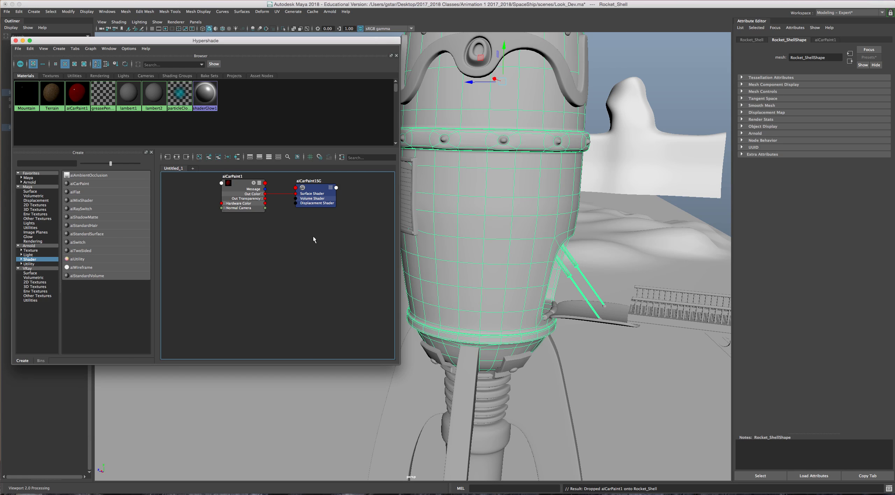
# Step: Arrange the aiCarPaint1 and aiCarPaint1SG nodes closer together in the Hypershade graph
pyautogui.keyDown('alt'); pyautogui.moveTo(313, 240); pyautogui.dragTo(308, 276, button='middle'); pyautogui.keyUp('alt')
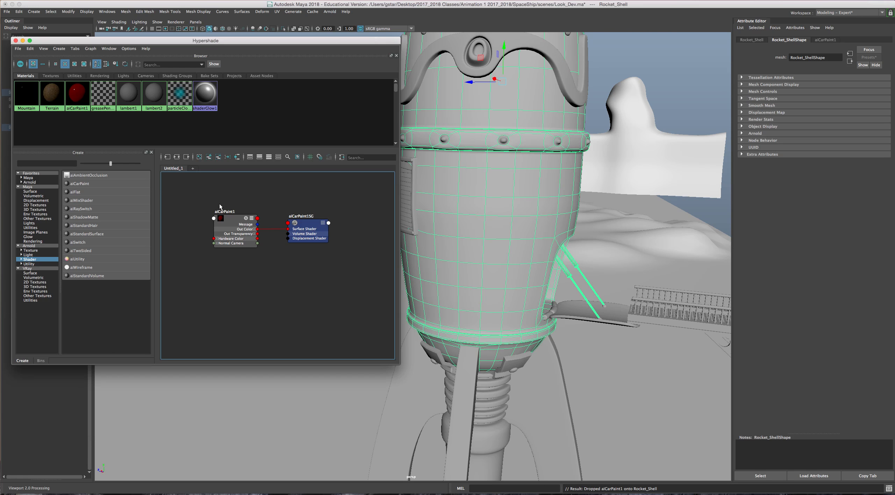
pyautogui.moveTo(228, 225); pyautogui.dragTo(236, 209)
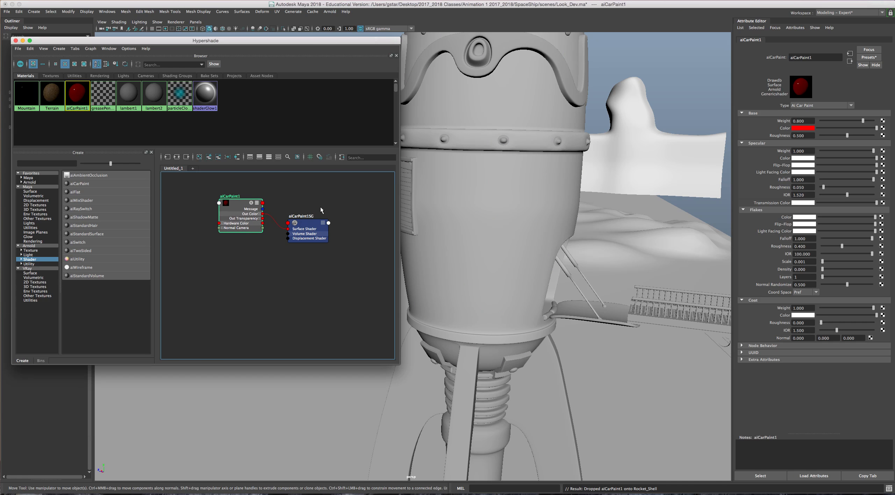
pyautogui.moveTo(304, 223); pyautogui.dragTo(298, 210)
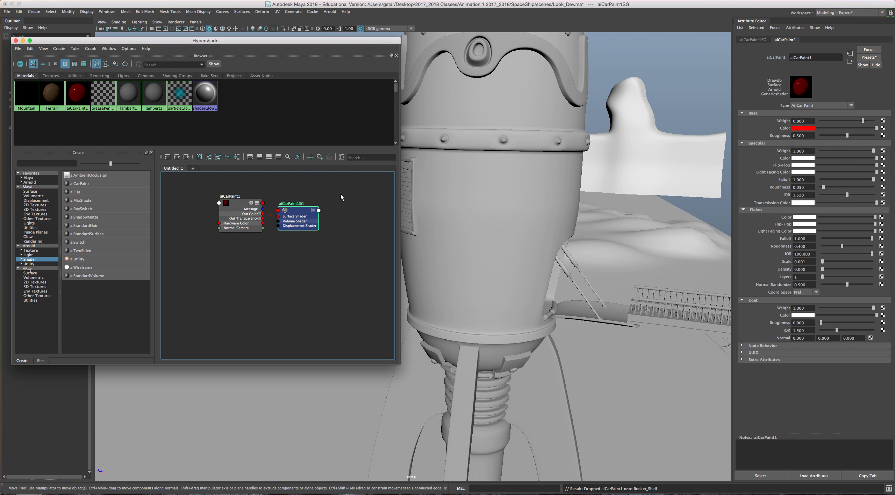
# Step: Bring up the Arnold RenderView and run a live IPR render of the perspective view
pyautogui.moveTo(307, 41); pyautogui.dragTo(289, 87)
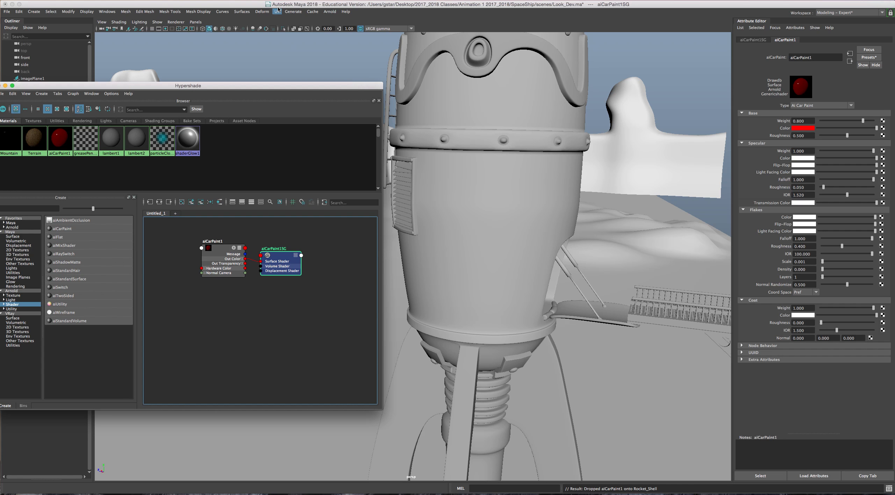
pyautogui.click(329, 12)
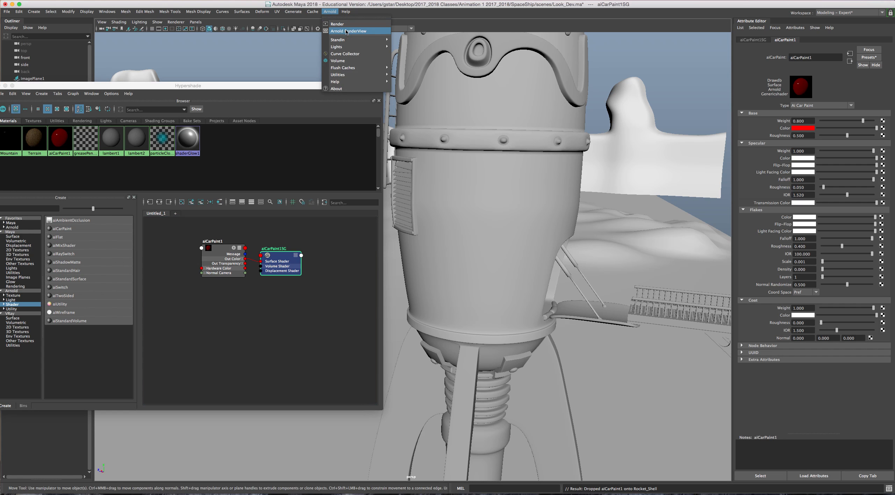
pyautogui.click(357, 31)
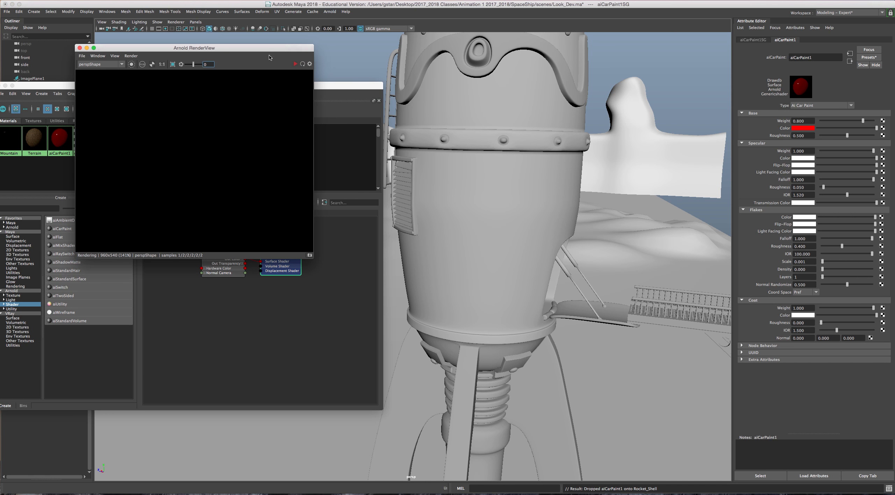
pyautogui.moveTo(258, 51); pyautogui.dragTo(217, 63)
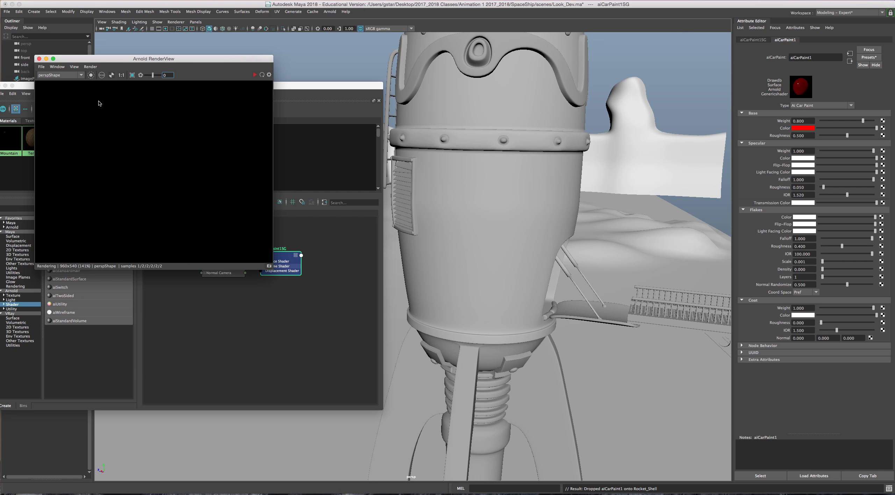
pyautogui.click(91, 67)
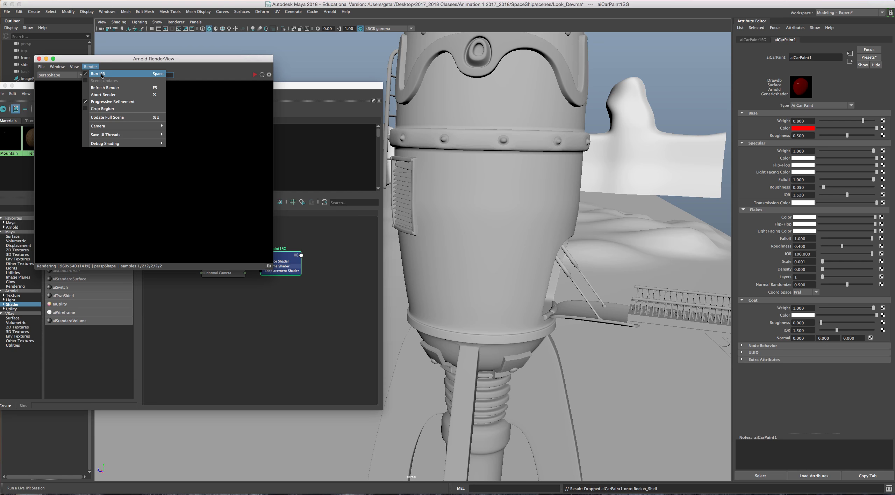
pyautogui.click(102, 74)
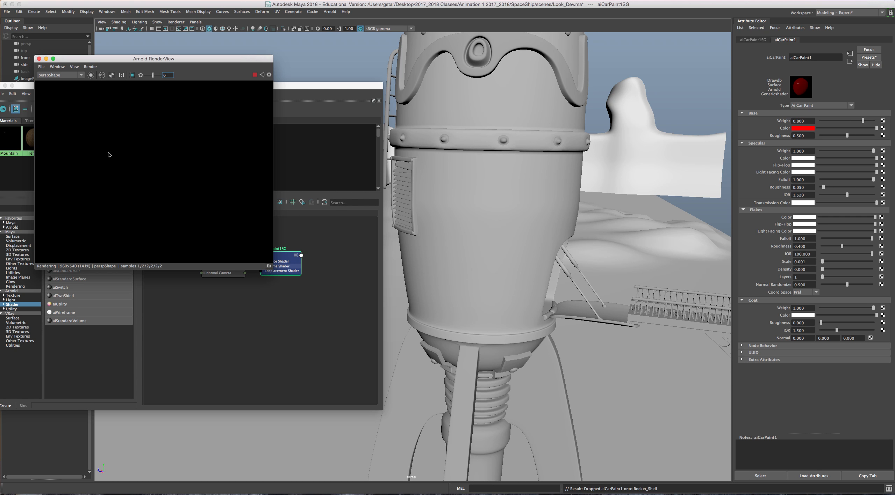
# Step: Add an Arnold Skydome Light to illuminate the scene and inspect the rocket's body in the live render
pyautogui.click(331, 13)
pyautogui.moveTo(343, 47)
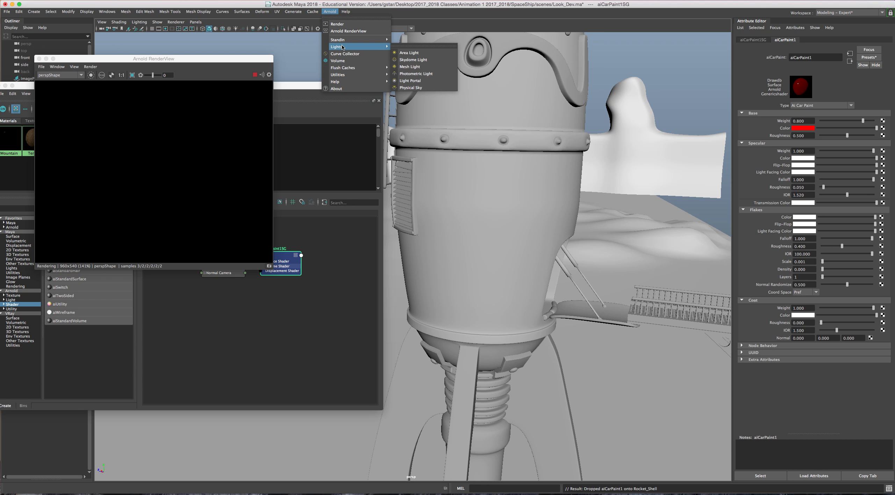
pyautogui.click(409, 60)
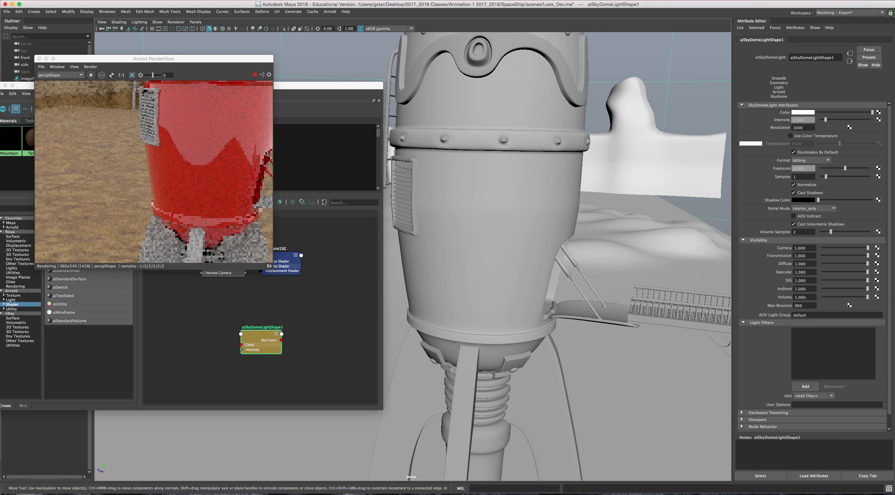
pyautogui.keyDown('alt'); pyautogui.moveTo(615, 181); pyautogui.dragTo(589, 184); pyautogui.keyUp('alt')
pyautogui.keyDown('alt'); pyautogui.moveTo(596, 183); pyautogui.dragTo(486, 205); pyautogui.keyUp('alt')
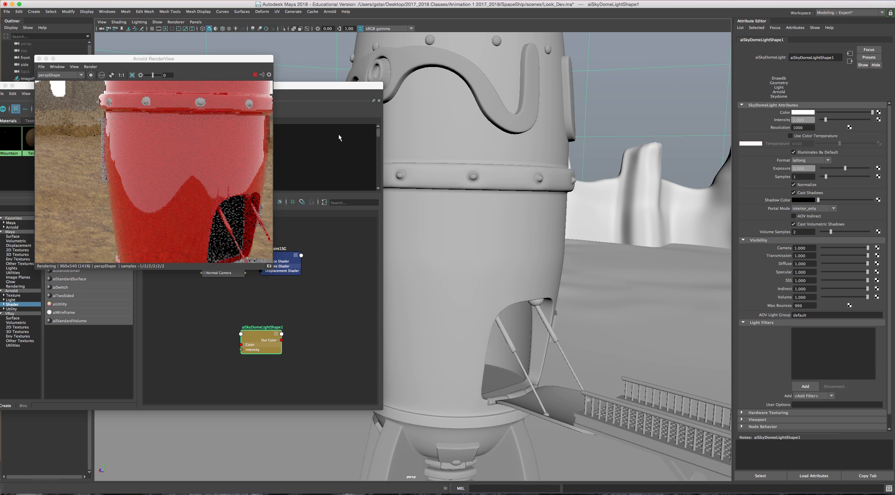
# Step: Show the aiCarPaint1 material's attributes, minimize the Hypershade, and enlarge the render window for a closer look at the rocket's body
pyautogui.moveTo(322, 88); pyautogui.dragTo(338, 176)
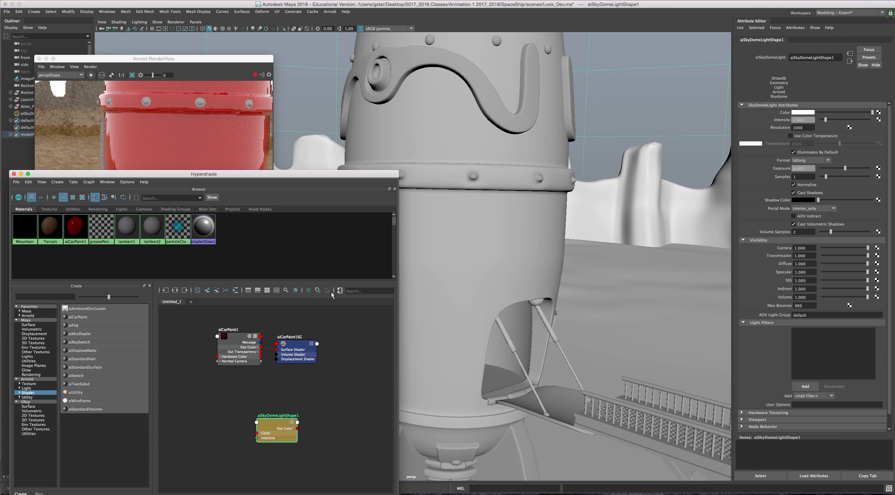
pyautogui.click(236, 342)
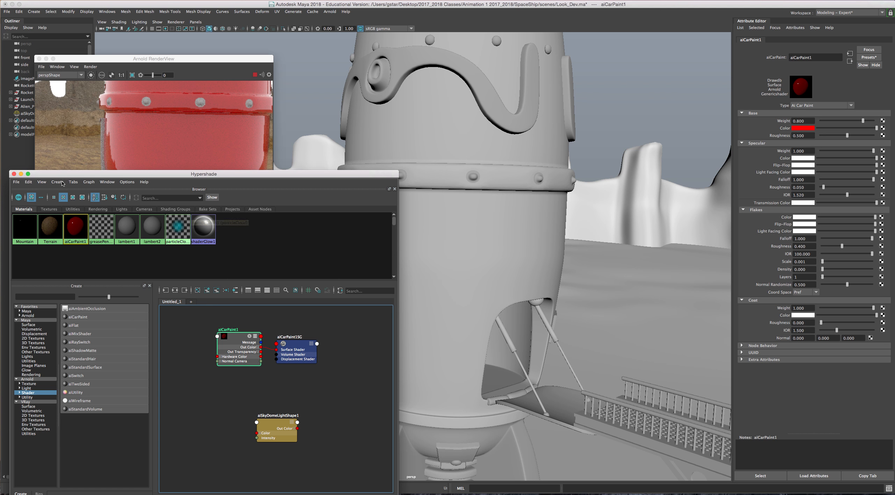
pyautogui.click(20, 176)
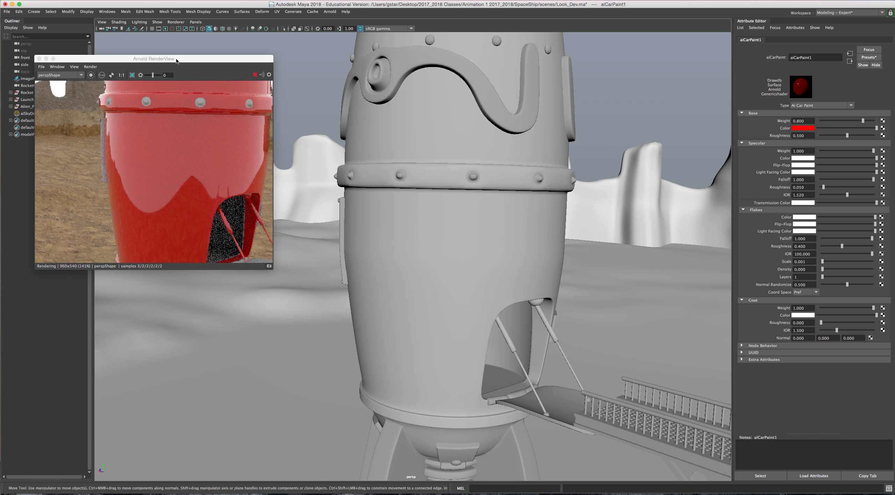
pyautogui.moveTo(176, 60); pyautogui.dragTo(162, 57)
pyautogui.moveTo(264, 266); pyautogui.dragTo(321, 329)
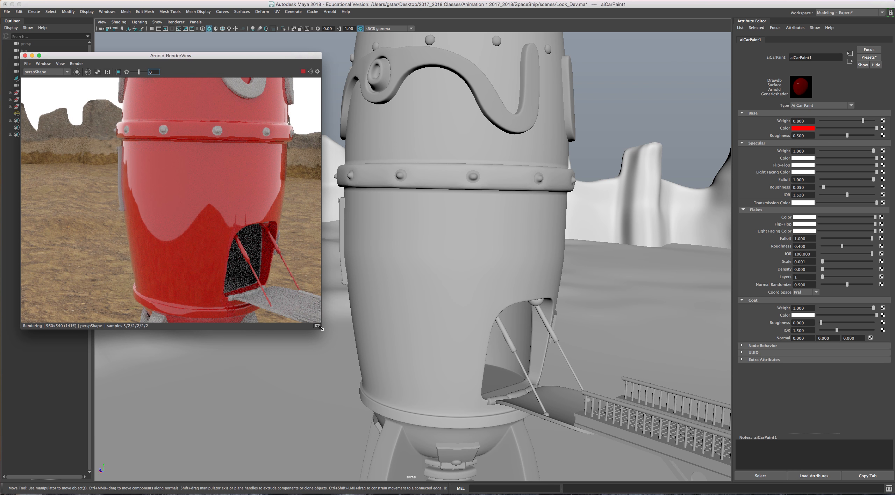
pyautogui.scroll(4, 459, 263)
pyautogui.keyDown('alt'); pyautogui.moveTo(475, 249); pyautogui.dragTo(493, 241); pyautogui.keyUp('alt')
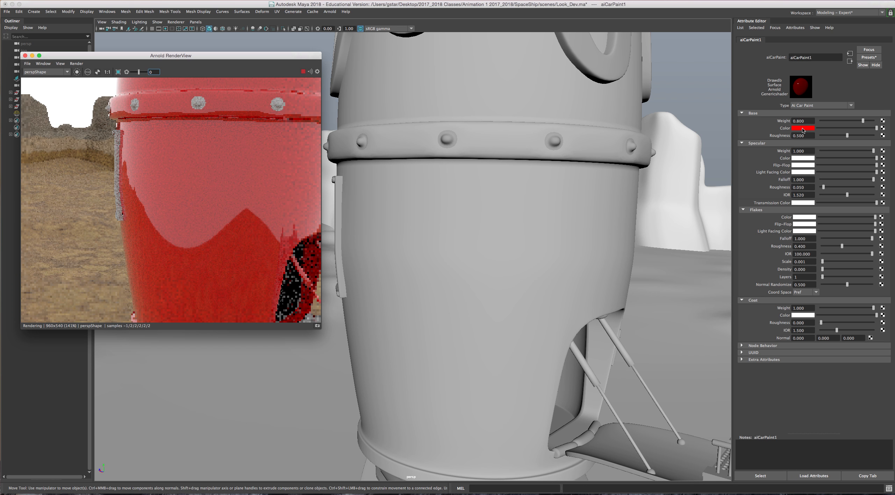
# Step: Set the car paint's Flakes color to pure green (H 120, S 1, V 1)
pyautogui.moveTo(809, 122); pyautogui.dragTo(785, 123)
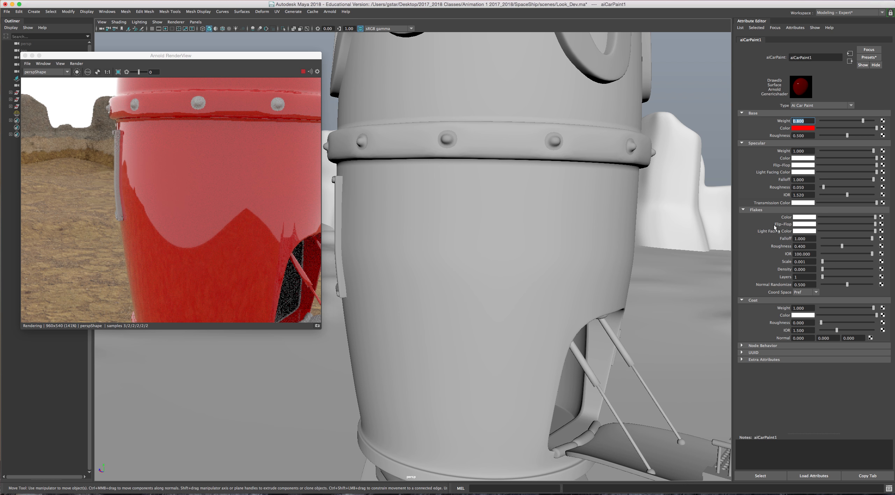
pyautogui.click(803, 217)
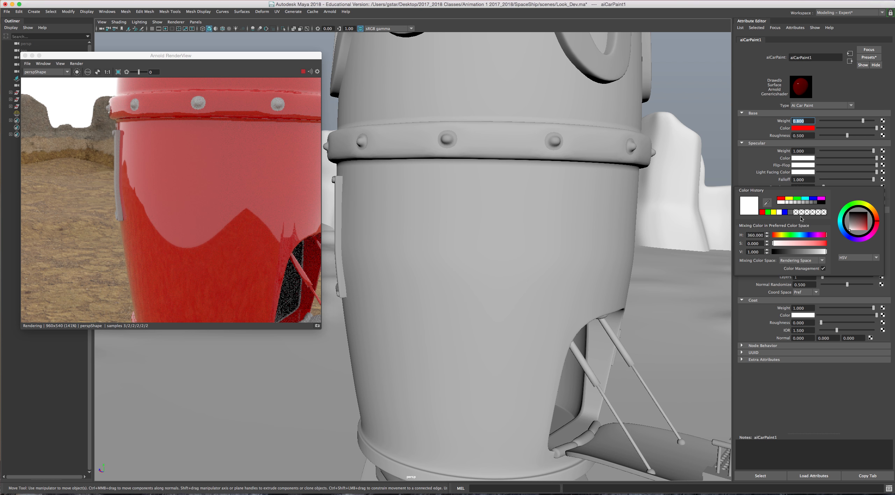
pyautogui.click(768, 212)
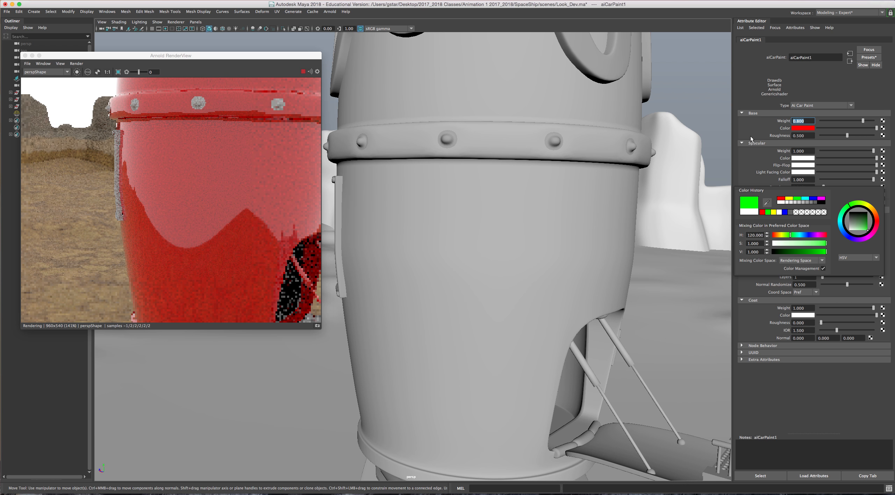
# Step: Set the car paint's Flakes Scale to 0.2 and its Flakes Density to 0.2
pyautogui.click(752, 158)
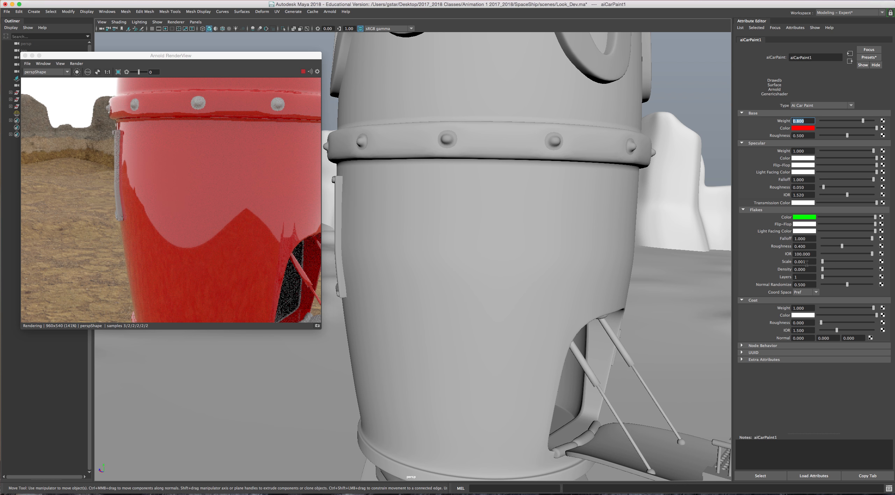
pyautogui.click(793, 262)
pyautogui.write('0.2')
pyautogui.press('Return')
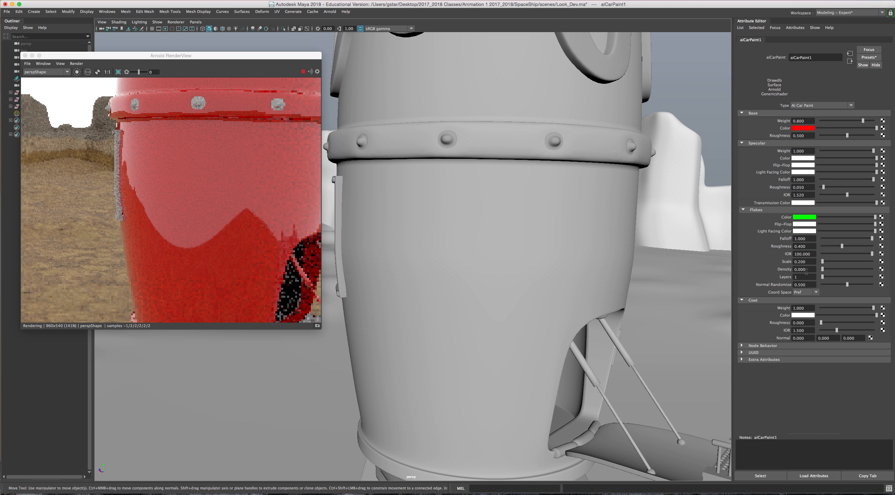
pyautogui.click(804, 270)
pyautogui.write('.')
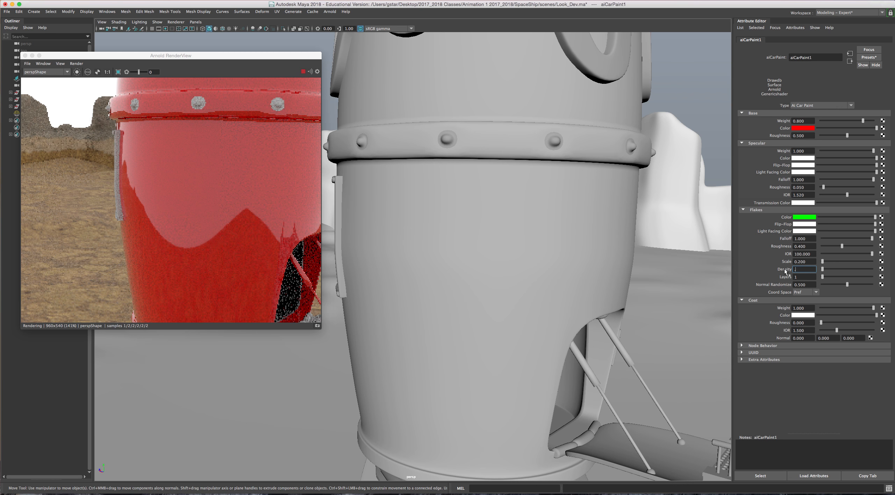
pyautogui.write('2')
pyautogui.press('Return')
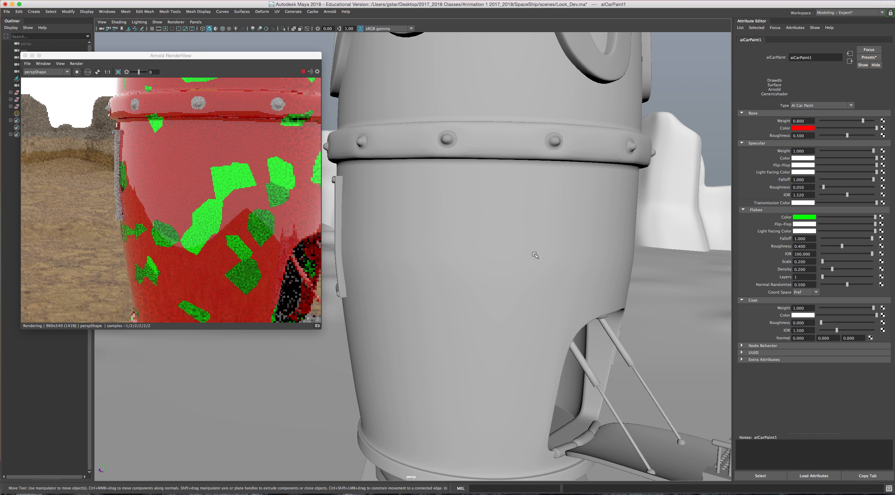
# Step: Increase the Flakes Scale to 0.5 to judge larger flakes across the rocket's body in the live render
pyautogui.scroll(-3, 474, 189)
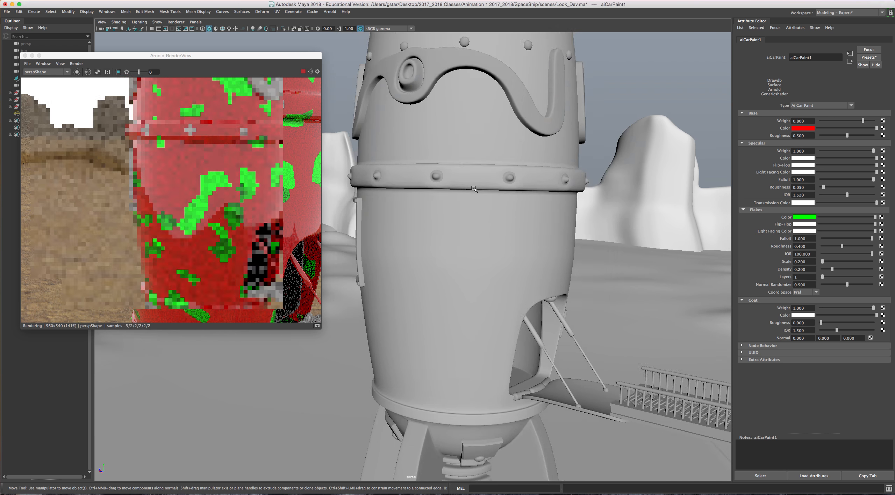
pyautogui.keyDown('alt'); pyautogui.moveTo(473, 188); pyautogui.dragTo(538, 188); pyautogui.keyUp('alt')
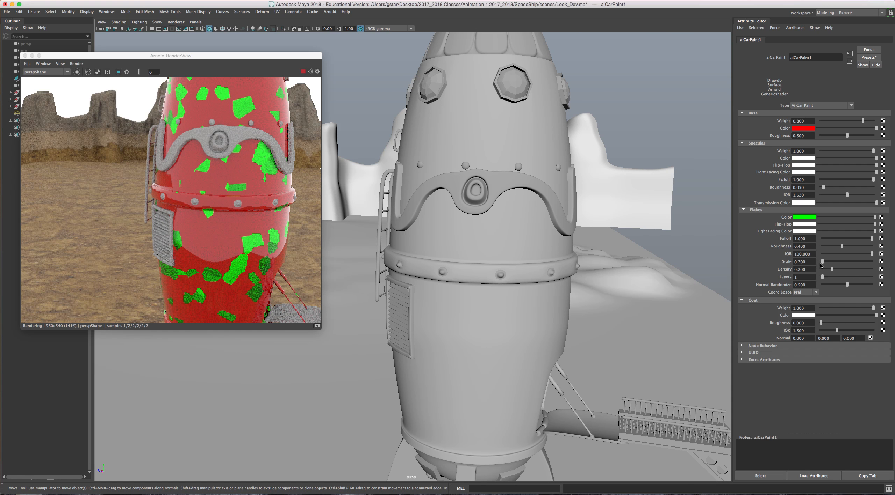
pyautogui.click(805, 262)
pyautogui.moveTo(806, 262); pyautogui.dragTo(785, 263)
pyautogui.write('0.5')
pyautogui.press('Return')
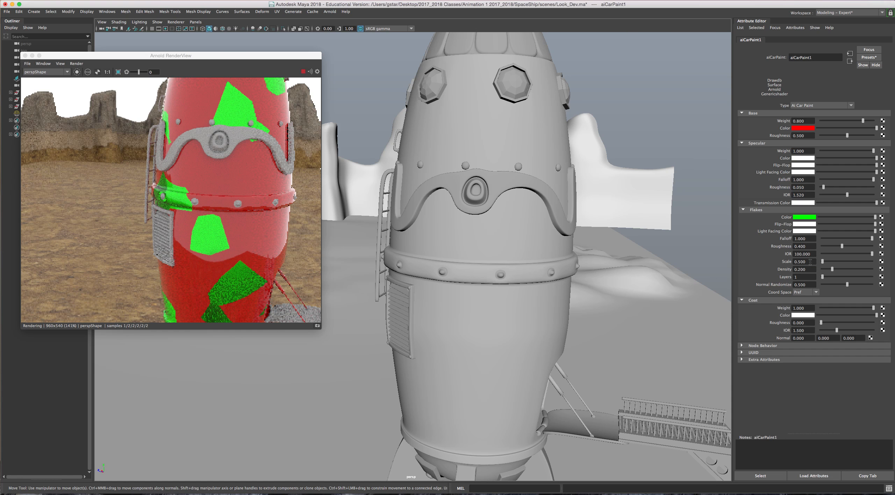
# Step: Try a Flakes Scale of 0.01 for very small flakes and return it to 0.2
pyautogui.moveTo(810, 263); pyautogui.dragTo(782, 262)
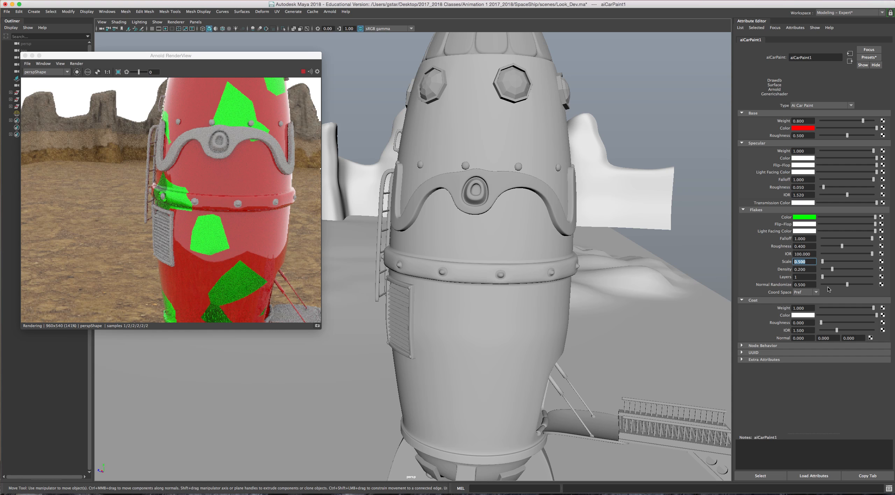
pyautogui.press('Return')
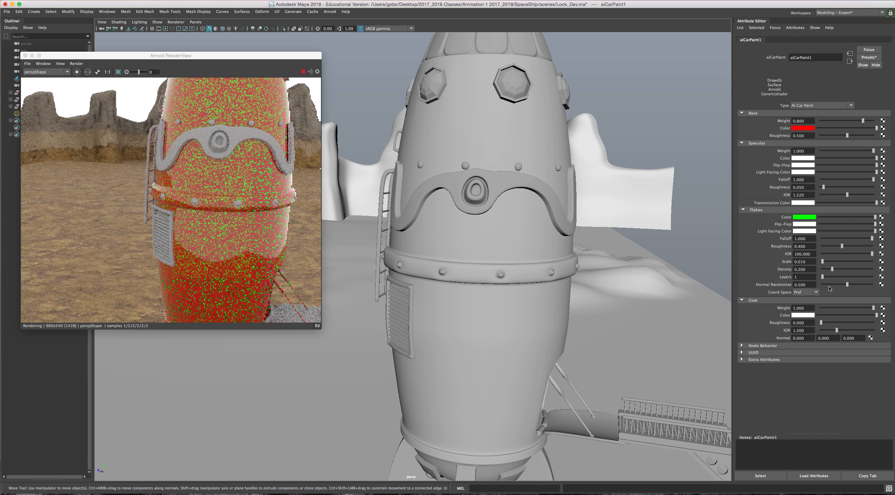
pyautogui.moveTo(808, 262); pyautogui.dragTo(789, 261)
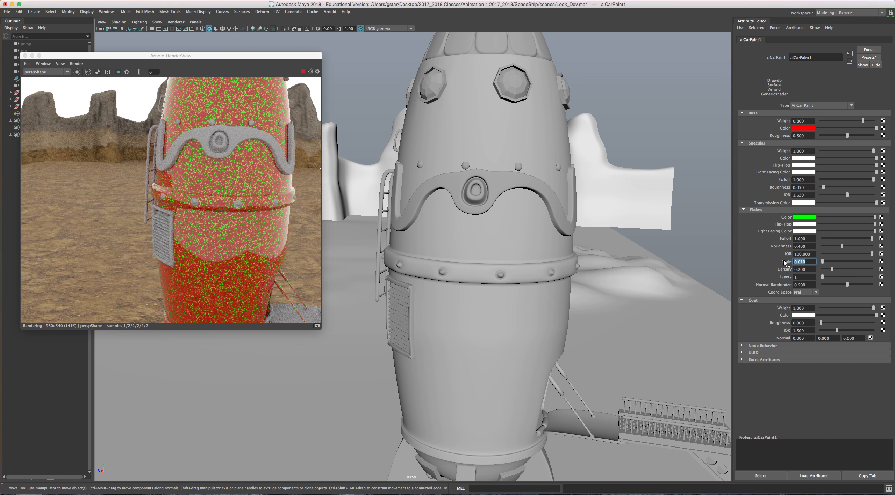
pyautogui.write('.2')
pyautogui.press('Return')
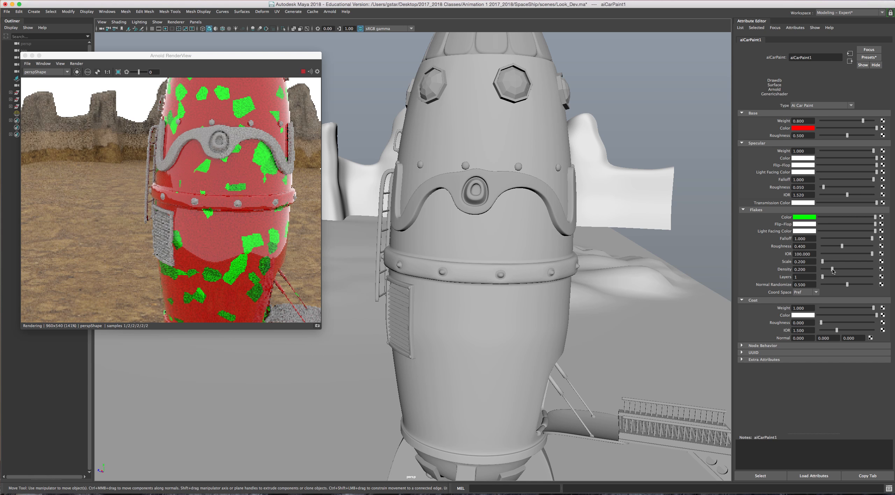
# Step: Raise the Flakes Density to about 0.664 and check the flake coverage around the rocket's body
pyautogui.moveTo(831, 269); pyautogui.dragTo(854, 272)
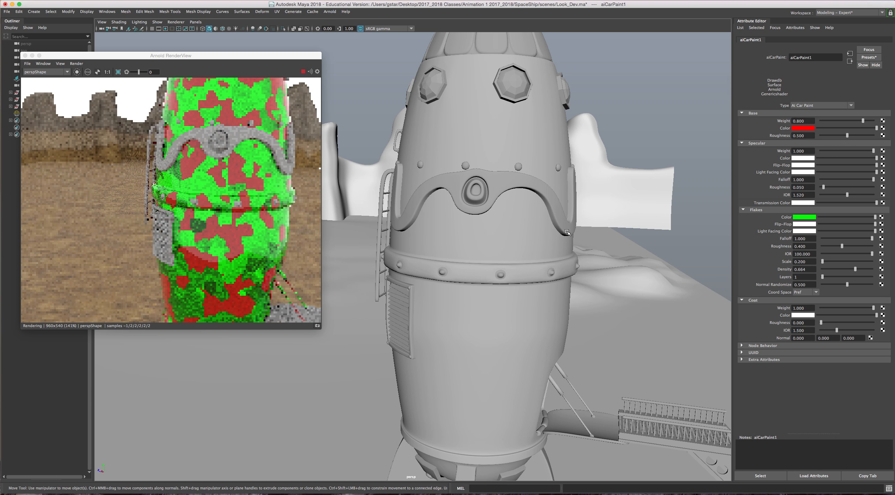
pyautogui.scroll(-2, 564, 233)
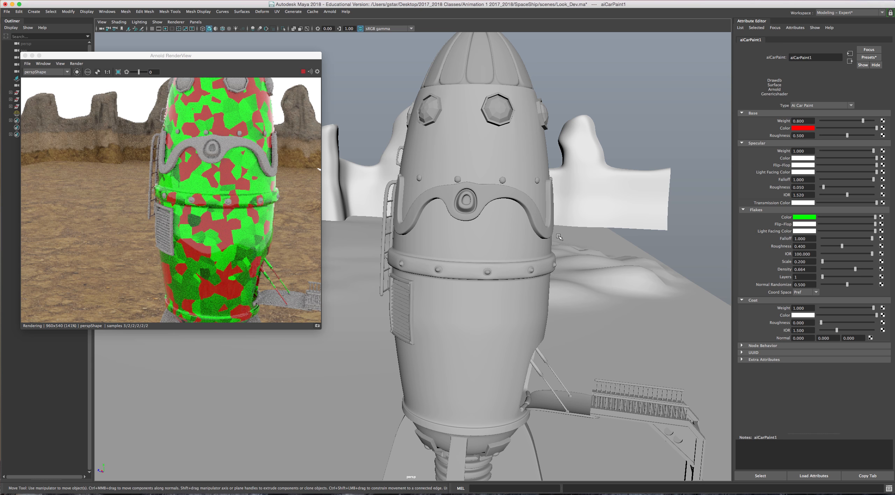
pyautogui.keyDown('alt'); pyautogui.moveTo(497, 202); pyautogui.dragTo(554, 195); pyautogui.keyUp('alt')
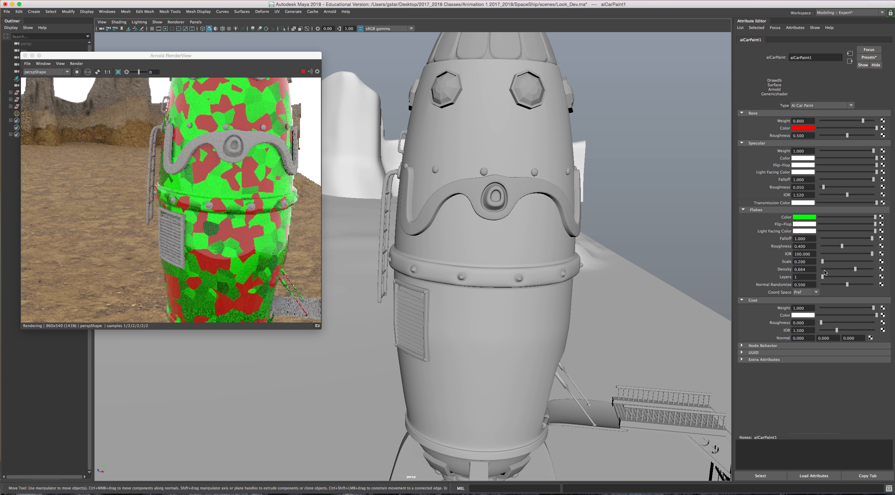
# Step: Lower the Flakes Density to about 0.207 and reduce the Flakes Scale to practically zero for fine flakes
pyautogui.moveTo(855, 271); pyautogui.dragTo(821, 263)
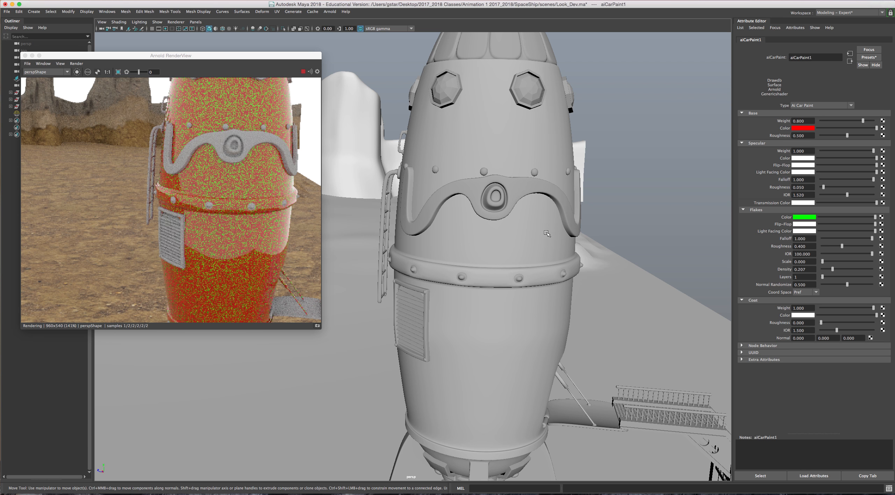
pyautogui.scroll(5, 540, 230)
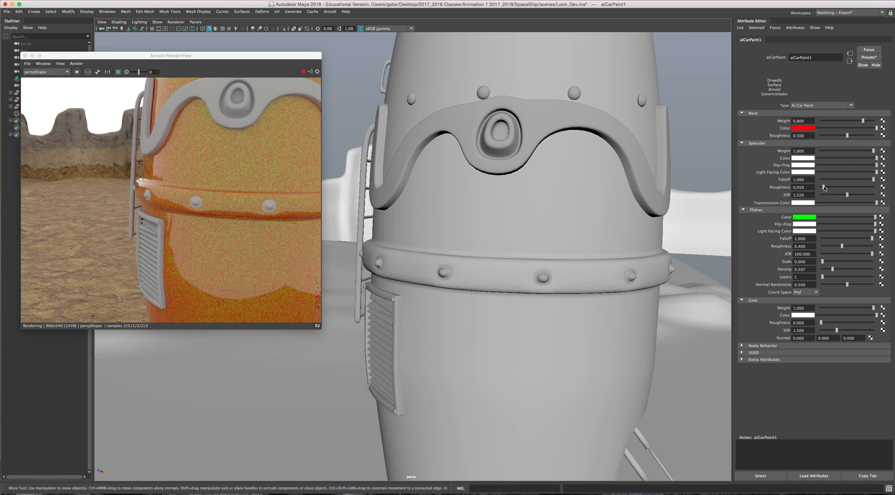
# Step: Limit the live render to a region over the rocket's riveted band and raise the Specular Roughness to about 0.615
pyautogui.moveTo(825, 189); pyautogui.dragTo(844, 187)
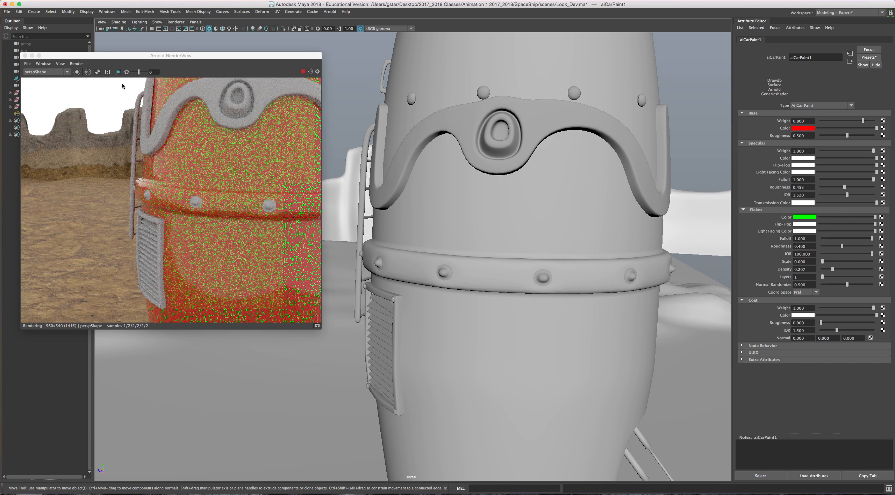
pyautogui.click(118, 72)
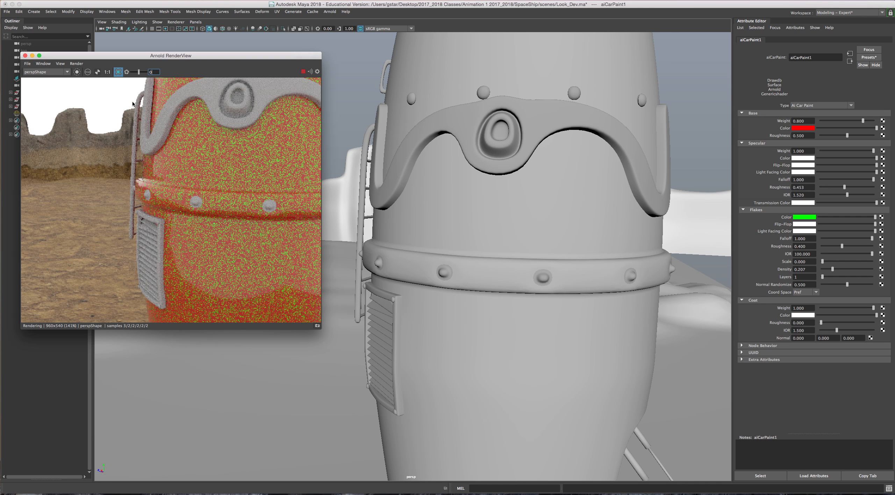
pyautogui.moveTo(132, 104); pyautogui.dragTo(267, 272)
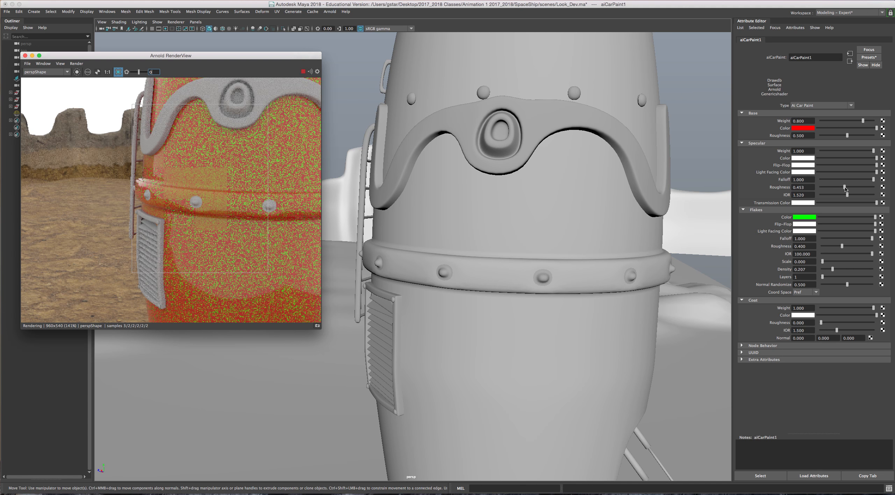
pyautogui.moveTo(845, 188); pyautogui.dragTo(852, 188)
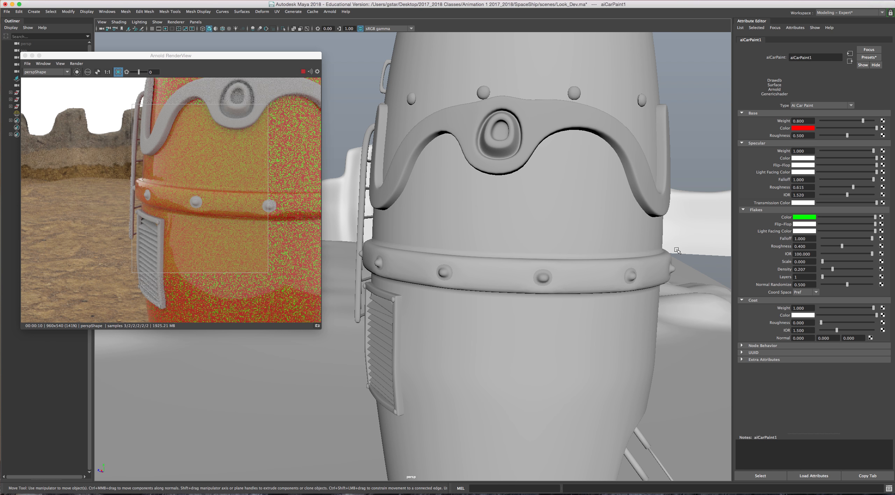
# Step: Set the Specular color to pure blue and examine the riveted band closely in the render
pyautogui.click(798, 159)
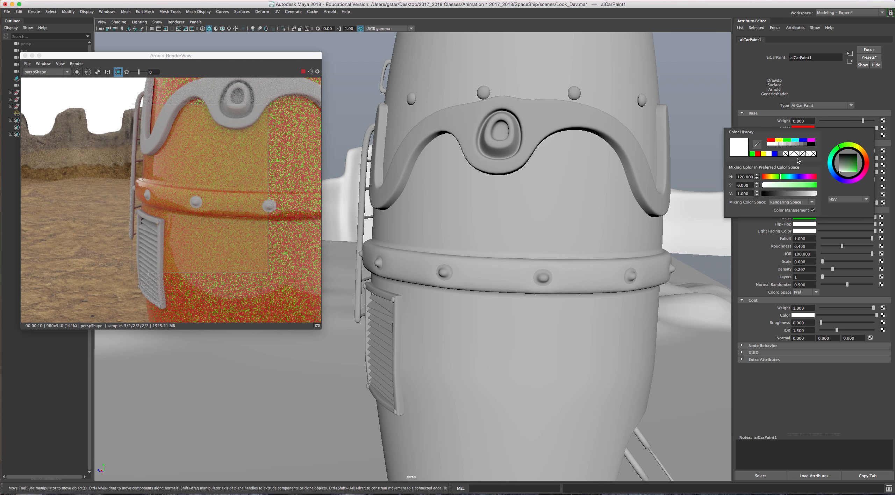
pyautogui.click(774, 154)
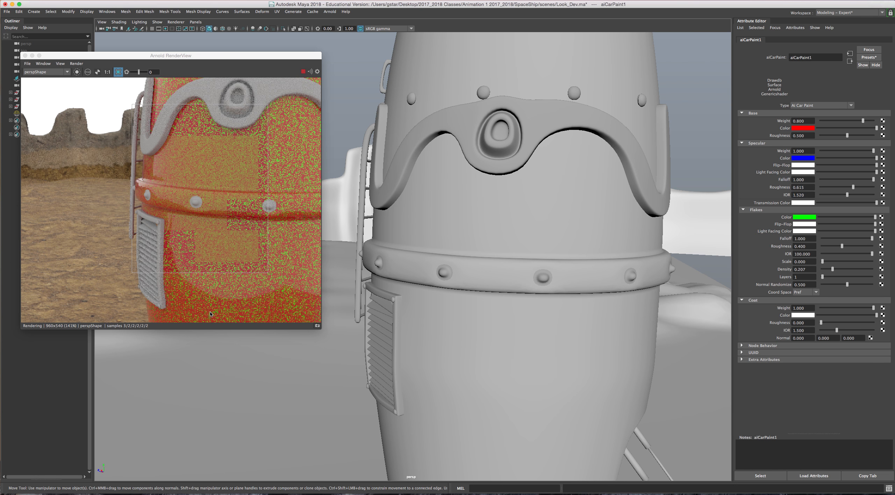
pyautogui.scroll(2, 166, 184)
pyautogui.scroll(1, 166, 182)
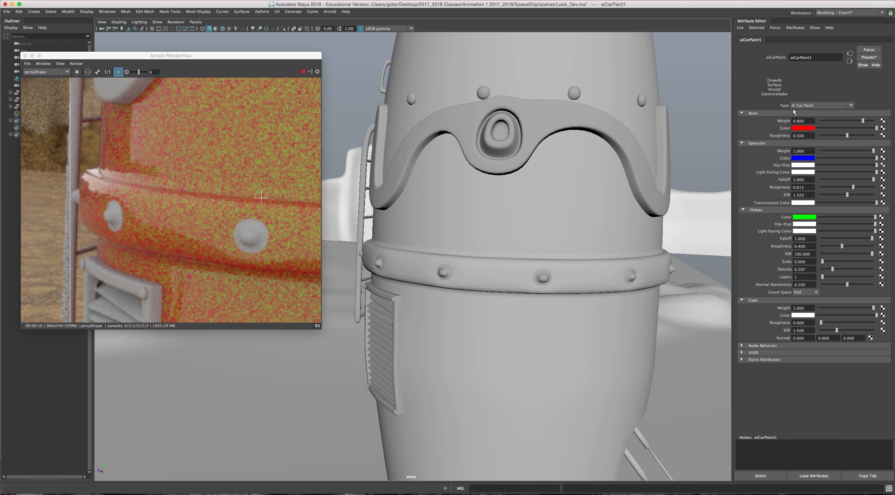
# Step: Change the Base color to white and lower the Specular Roughness to about 0.162
pyautogui.click(801, 129)
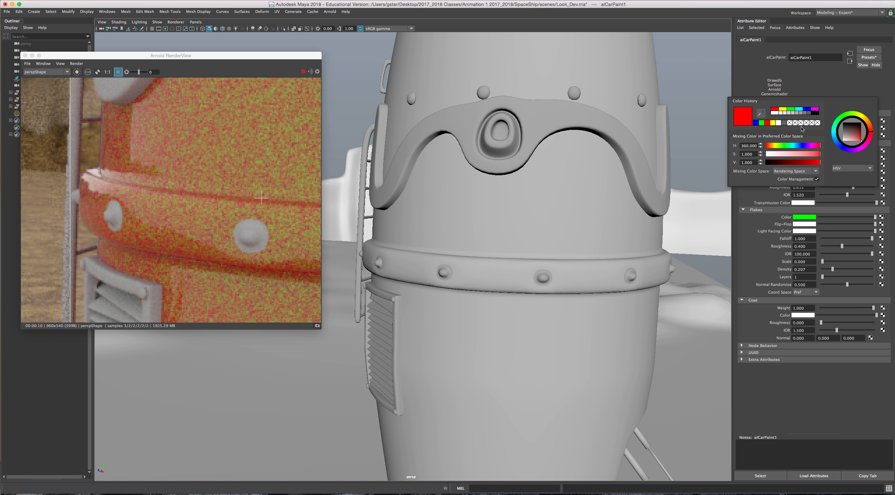
pyautogui.click(774, 113)
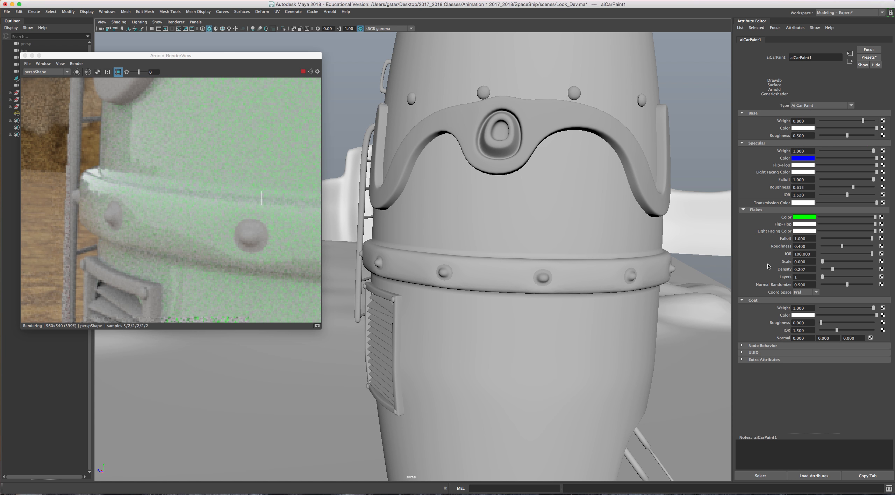
pyautogui.moveTo(850, 189); pyautogui.dragTo(828, 189)
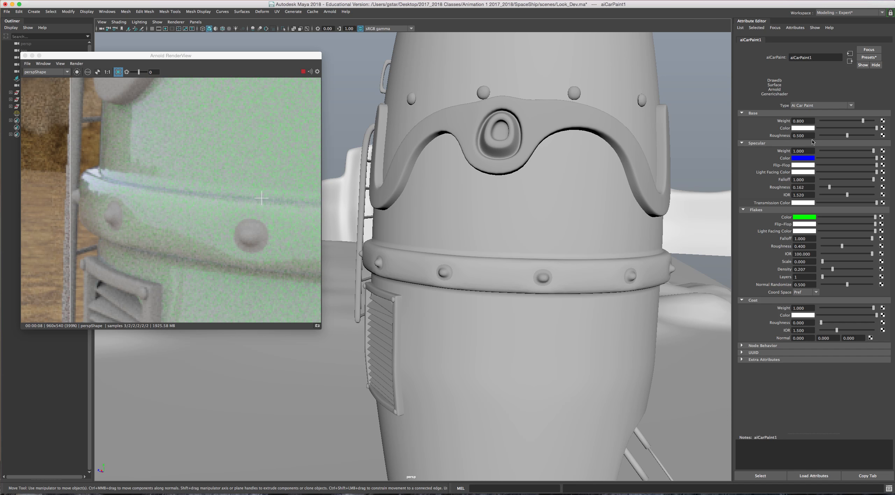
# Step: Set the Specular color to pure red and inspect the highlights in the rendered region
pyautogui.click(805, 159)
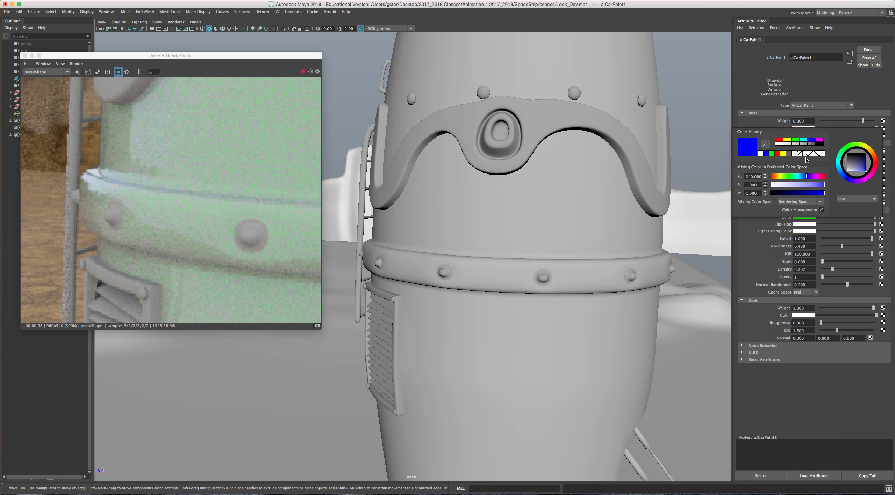
pyautogui.click(777, 140)
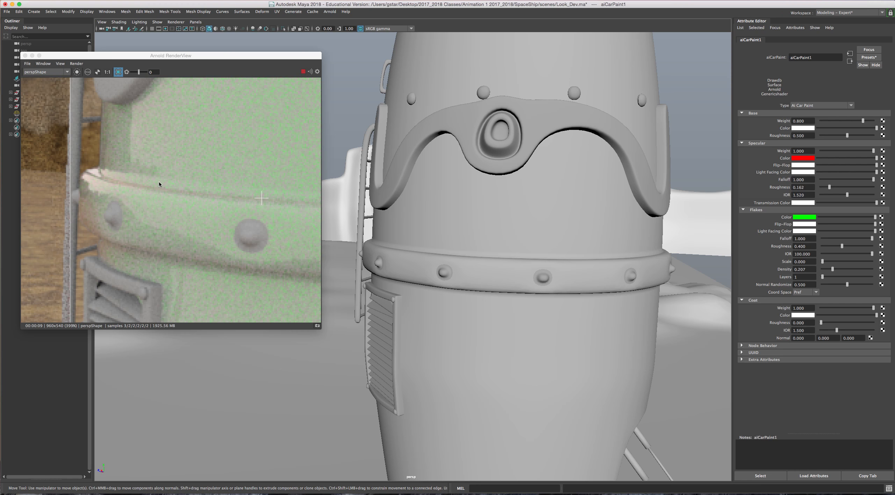
pyautogui.scroll(-10, 158, 182)
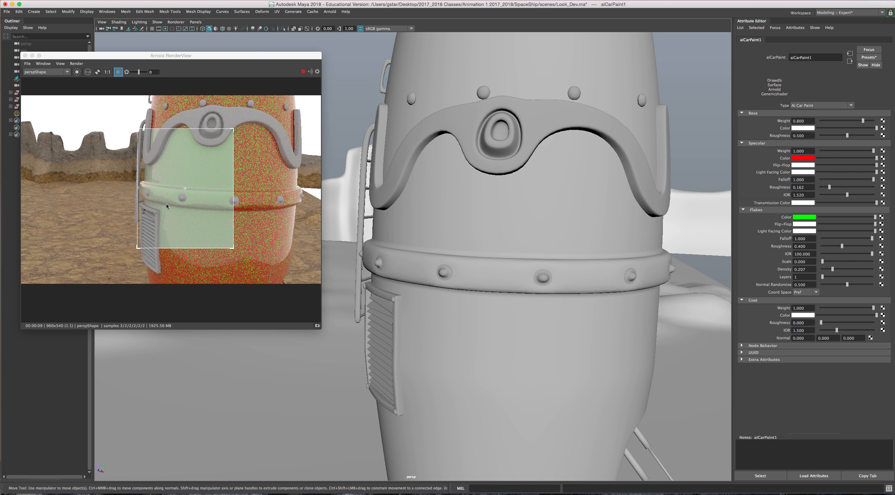
pyautogui.scroll(1, 154, 189)
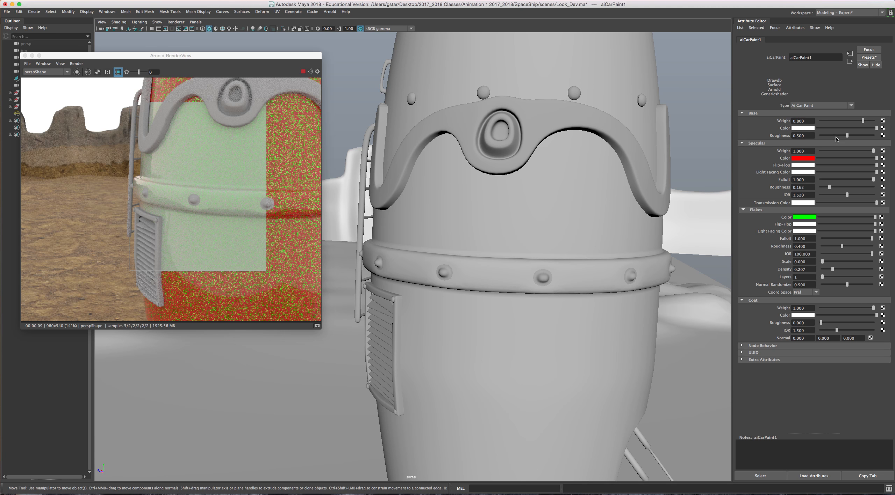
# Step: Try yellow as the Base color and switch it to cyan
pyautogui.click(803, 129)
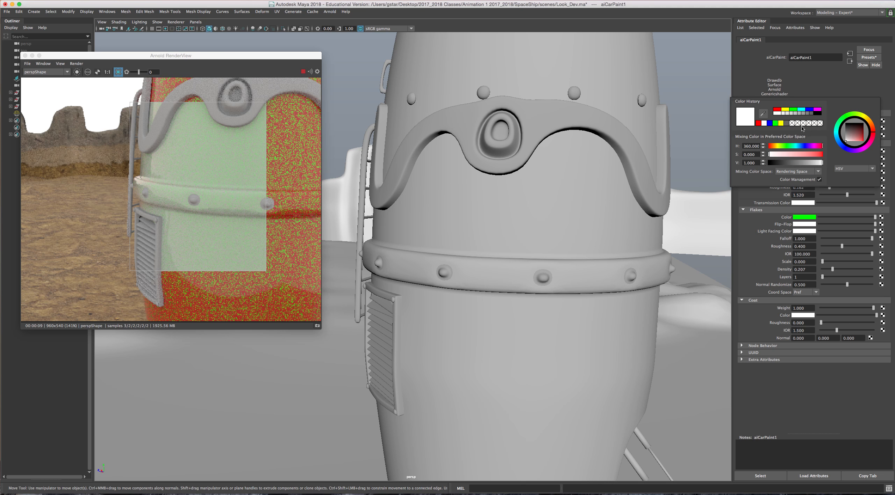
pyautogui.click(781, 124)
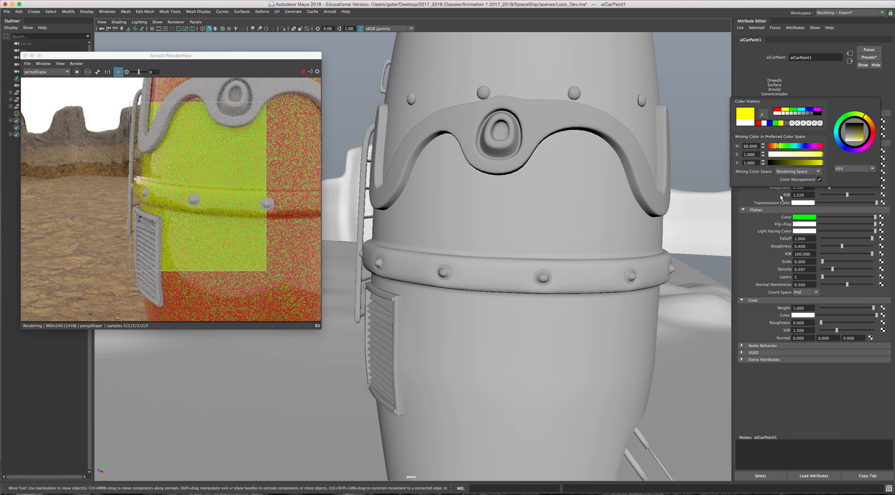
pyautogui.click(801, 110)
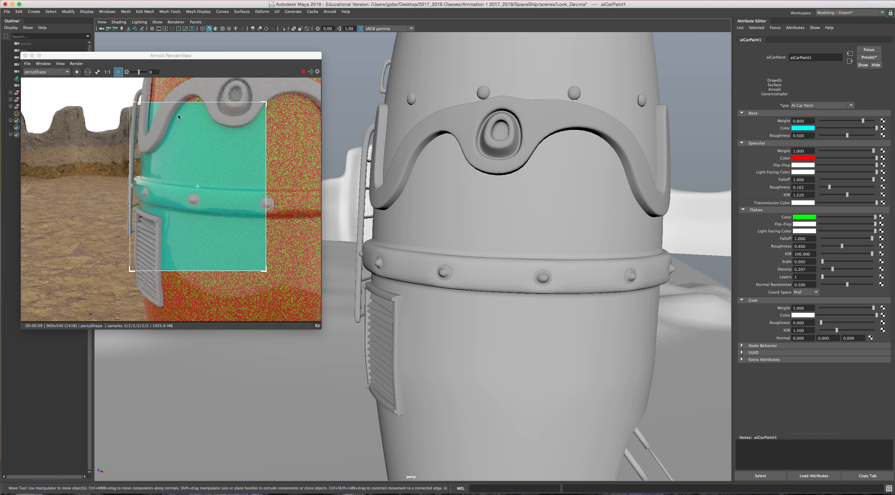
# Step: Turn off the render region so the whole frame renders and view more of the rocket
pyautogui.click(118, 72)
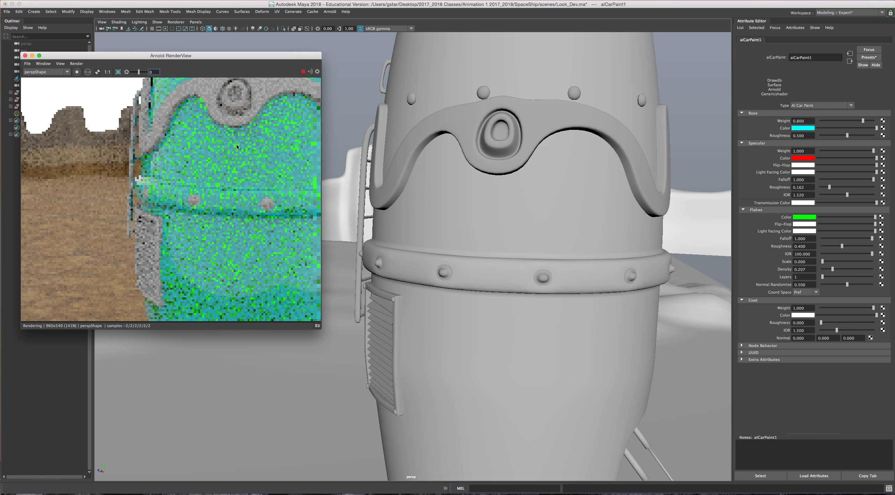
pyautogui.scroll(-2, 437, 166)
pyautogui.scroll(-2, 517, 186)
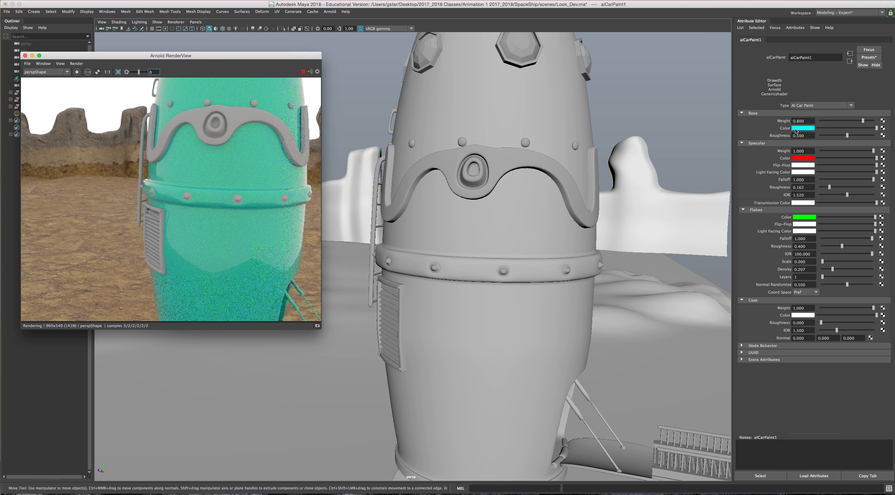
# Step: Darken the cyan Base color to a value of about 0.2 and change the Flakes color to pure red
pyautogui.click(797, 130)
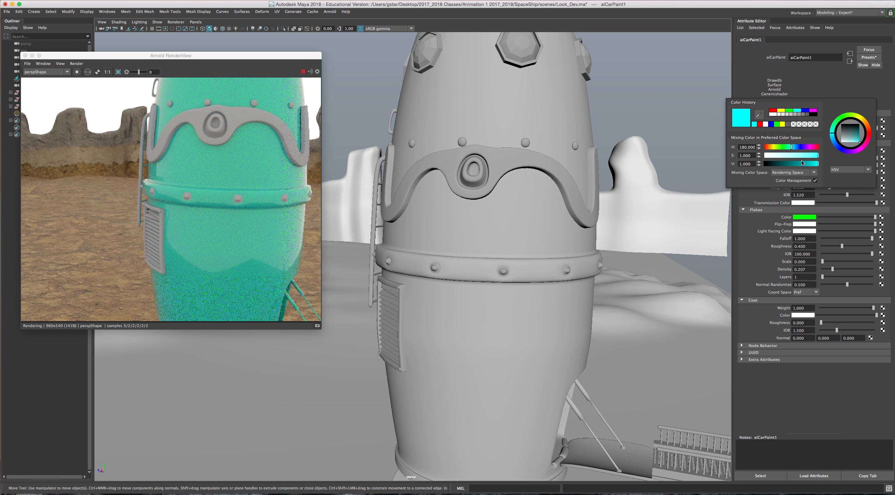
pyautogui.moveTo(815, 166); pyautogui.dragTo(793, 165)
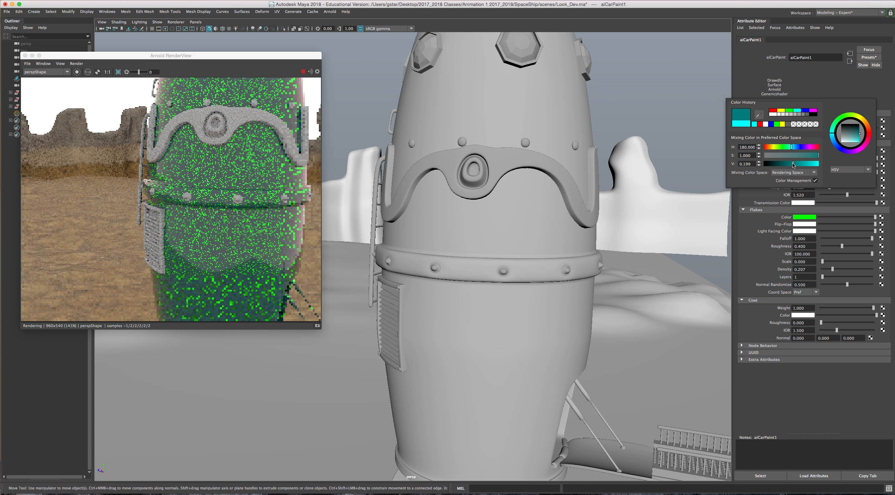
pyautogui.moveTo(792, 164); pyautogui.dragTo(794, 165)
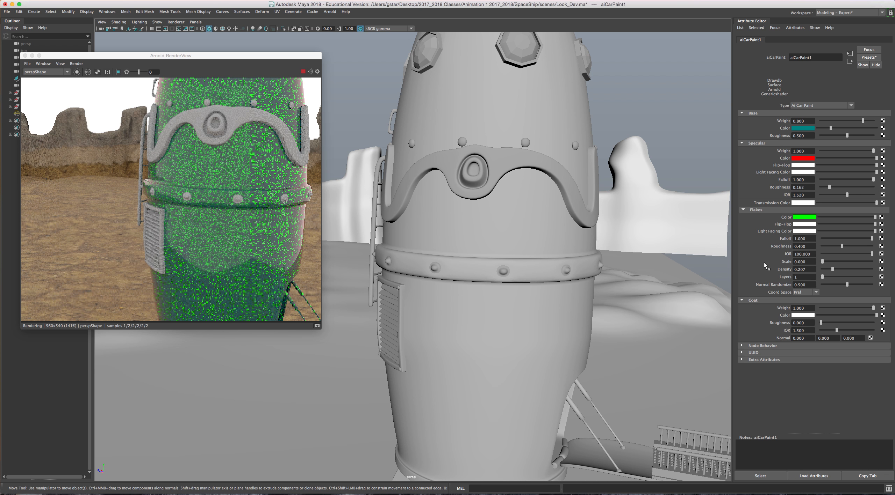
pyautogui.click(799, 219)
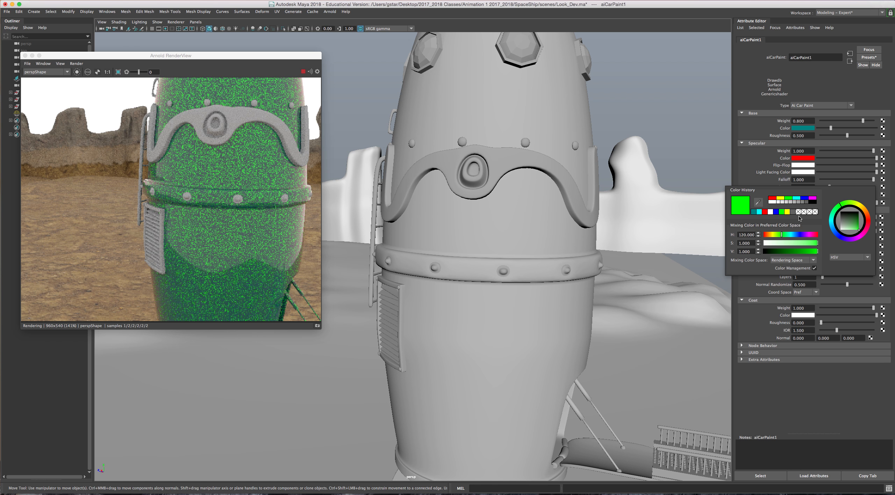
pyautogui.click(773, 200)
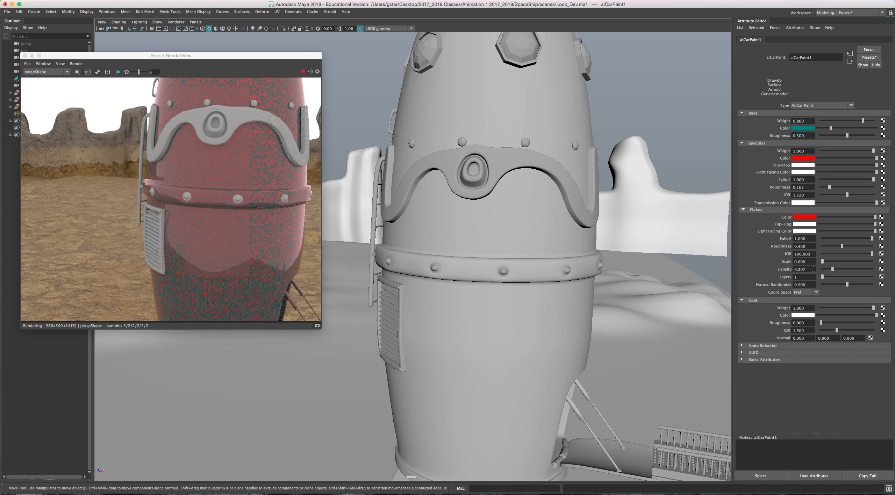
# Step: Try a flake Scale of about 4.3, bring it back down and set it to 0.002
pyautogui.click(823, 262)
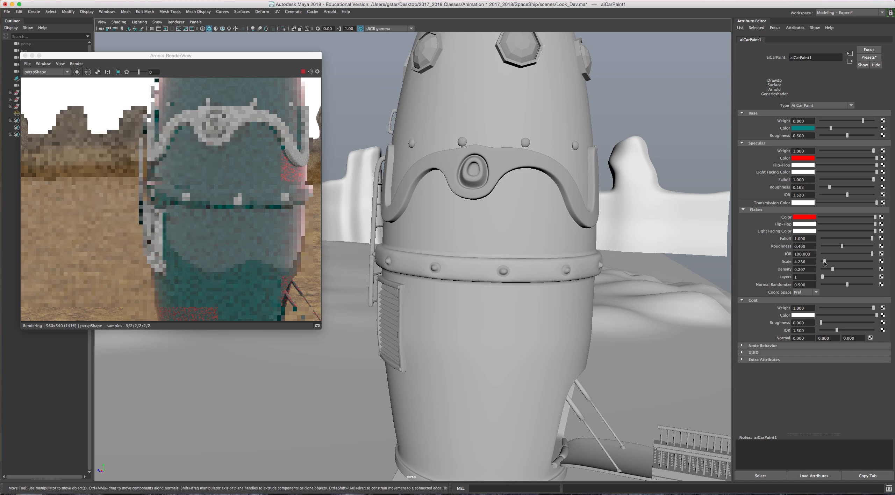
pyautogui.moveTo(824, 262); pyautogui.dragTo(821, 262)
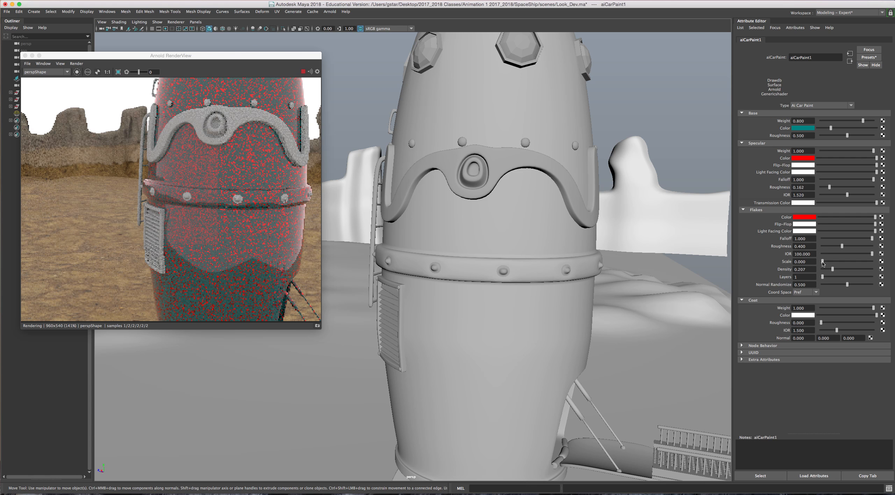
pyautogui.click(802, 262)
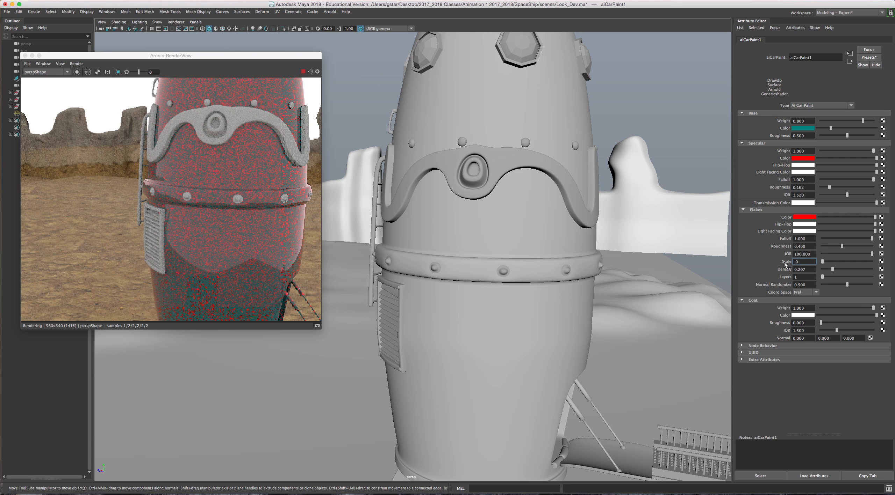
pyautogui.write('0.002')
pyautogui.press('Return')
# Step: Limit rendering to a region on the upper hull, try a flake Scale of 0.05 and set it to 0.025
pyautogui.click(118, 72)
pyautogui.moveTo(170, 101); pyautogui.dragTo(255, 222)
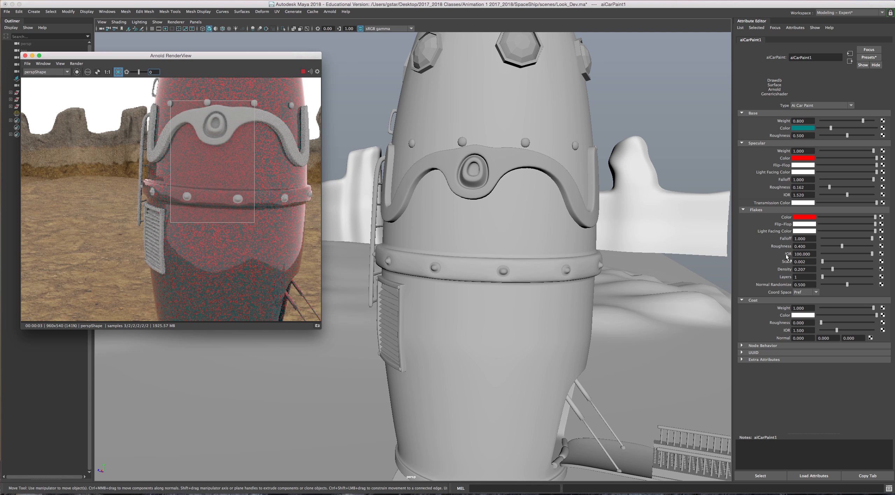
pyautogui.click(808, 263)
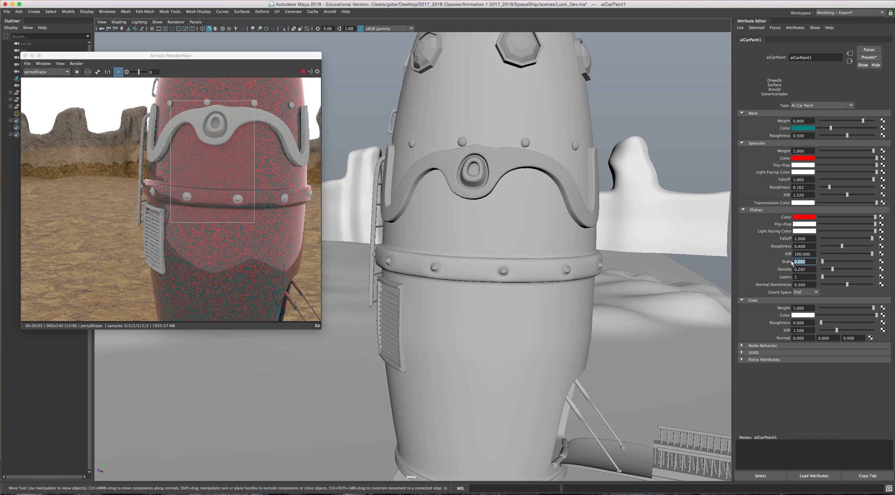
pyautogui.write('.05')
pyautogui.press('Return')
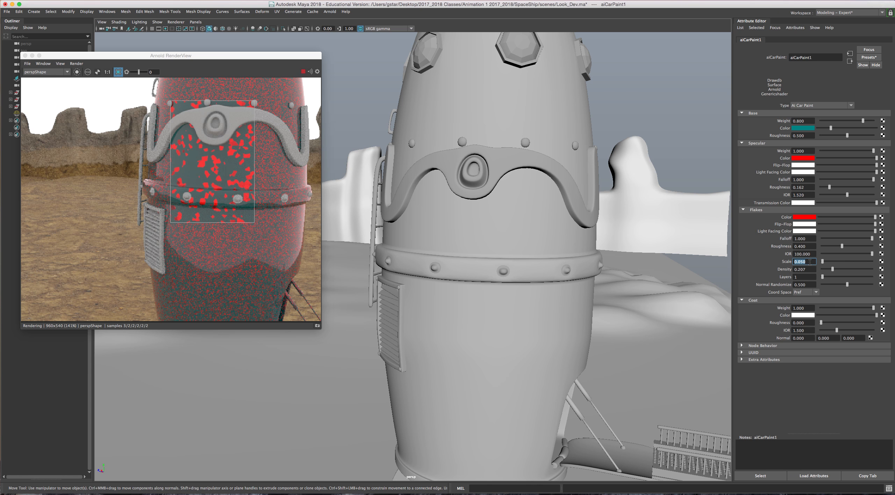
pyautogui.write('.025')
pyautogui.press('Return')
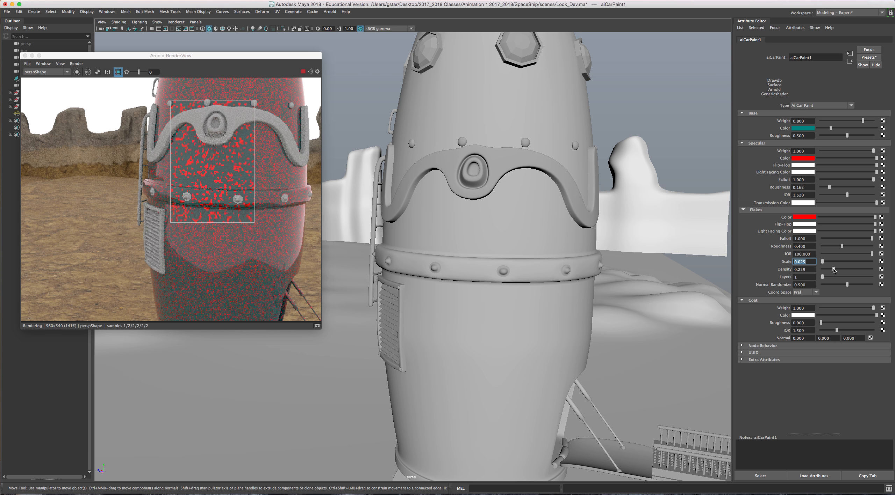
# Step: Lower the flake Density to 0.050, raise Layers to 3 and inspect the flakes up close
pyautogui.moveTo(834, 270)
pyautogui.mouseDown()
pyautogui.moveTo(825, 272)
pyautogui.moveTo(833, 278)
pyautogui.mouseUp()
pyautogui.moveTo(844, 277); pyautogui.dragTo(854, 277)
pyautogui.scroll(6, 514, 193)
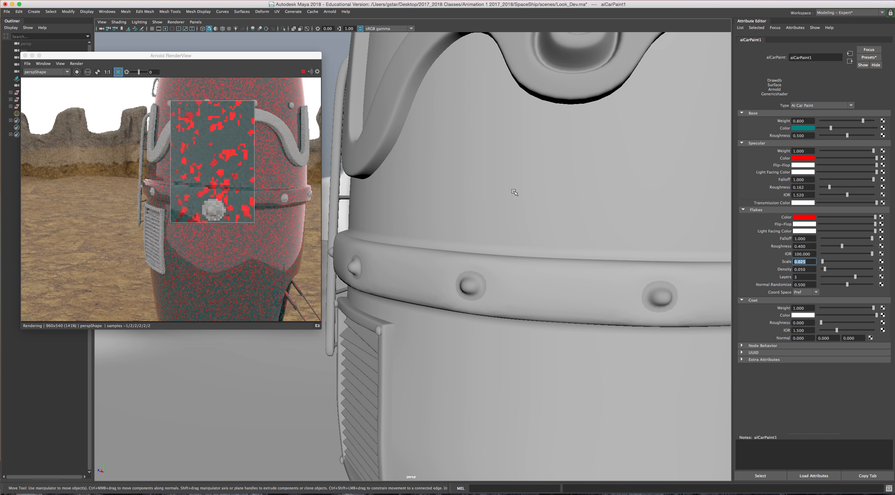
pyautogui.moveTo(224, 136)
# Step: Try yellow as the Flakes Light Facing Color and inspect the hull from other angles
pyautogui.click(804, 231)
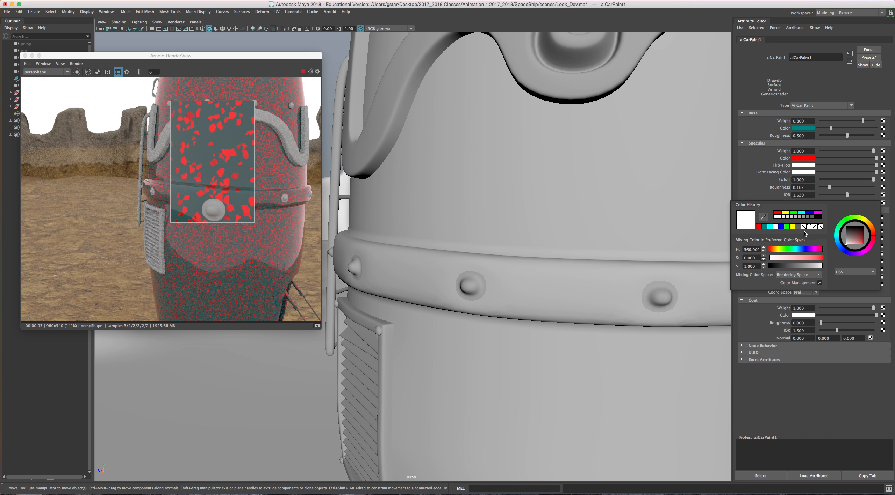
pyautogui.click(792, 226)
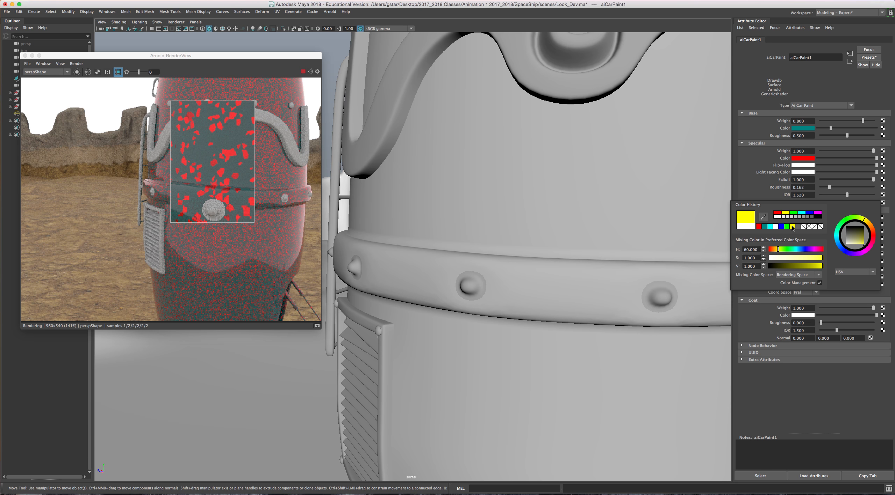
pyautogui.keyDown('alt'); pyautogui.moveTo(481, 204); pyautogui.dragTo(500, 165); pyautogui.keyUp('alt')
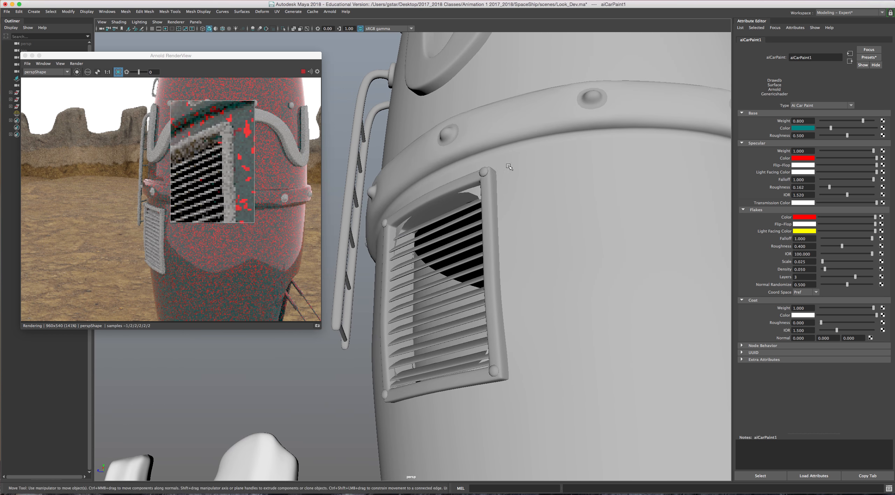
pyautogui.keyDown('alt'); pyautogui.moveTo(500, 165); pyautogui.dragTo(367, 242, button='middle'); pyautogui.keyUp('alt')
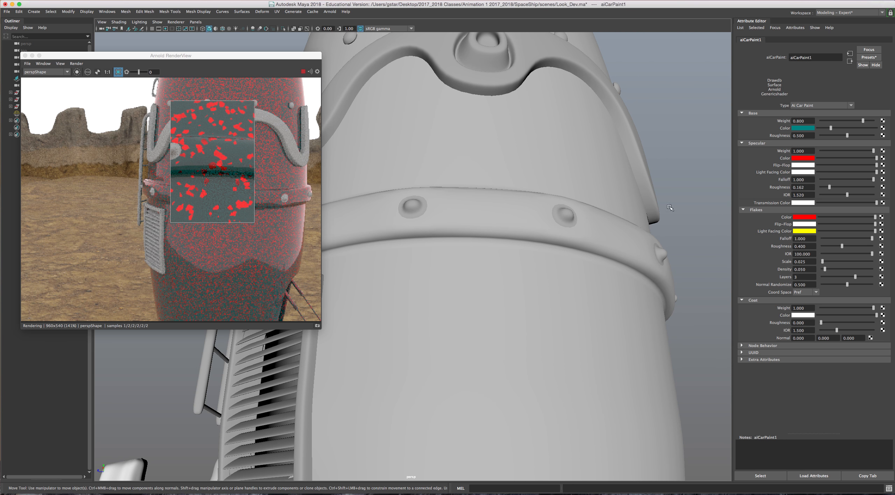
pyautogui.keyDown('alt'); pyautogui.moveTo(586, 226); pyautogui.dragTo(534, 228); pyautogui.keyUp('alt')
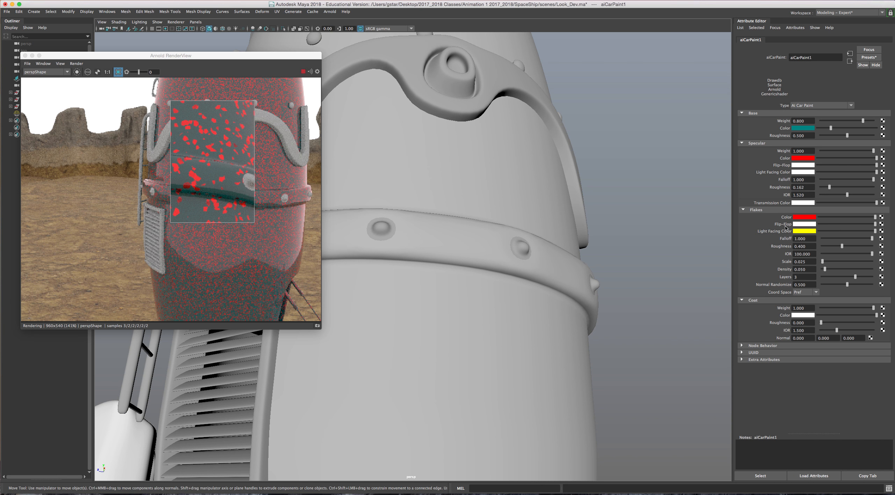
# Step: Try green as the Flakes Light Facing Color and magenta as Flip-Flop, checking them from the rocket's side
pyautogui.click(804, 232)
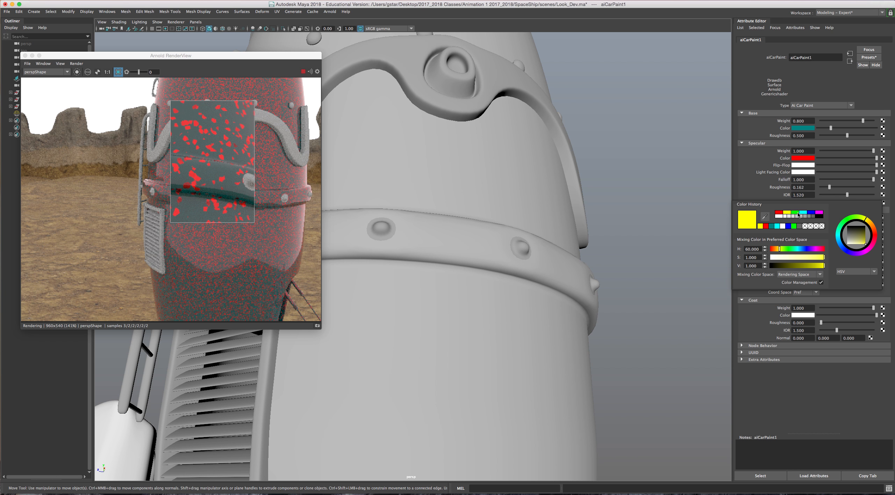
pyautogui.click(797, 214)
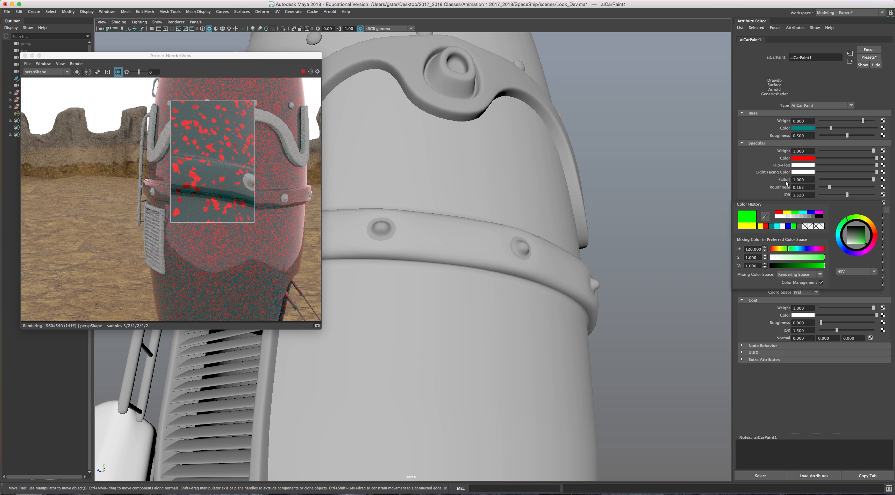
pyautogui.click(805, 225)
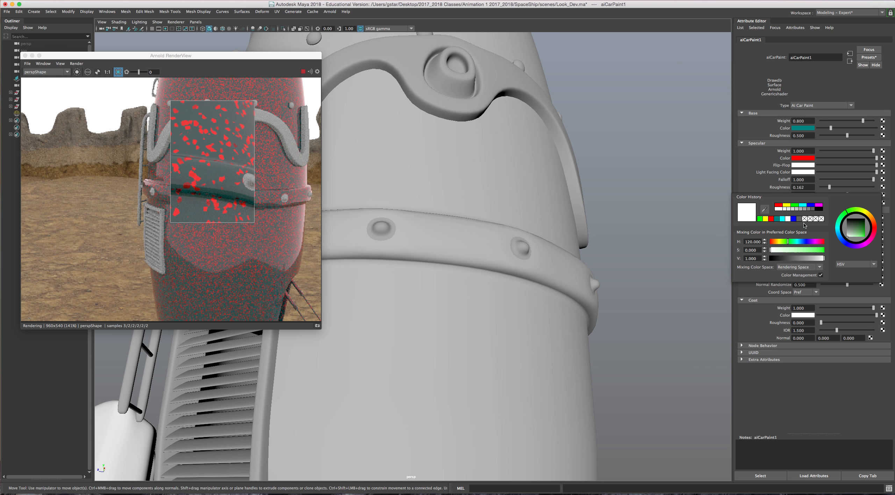
pyautogui.click(818, 205)
pyautogui.keyDown('alt'); pyautogui.moveTo(482, 195); pyautogui.dragTo(384, 208); pyautogui.keyUp('alt')
pyautogui.keyDown('alt'); pyautogui.moveTo(385, 209); pyautogui.dragTo(485, 204, button='middle'); pyautogui.keyUp('alt')
pyautogui.keyDown('alt'); pyautogui.moveTo(485, 204); pyautogui.dragTo(449, 201); pyautogui.keyUp('alt')
pyautogui.keyDown('alt'); pyautogui.moveTo(449, 201); pyautogui.dragTo(538, 203, button='middle'); pyautogui.keyUp('alt')
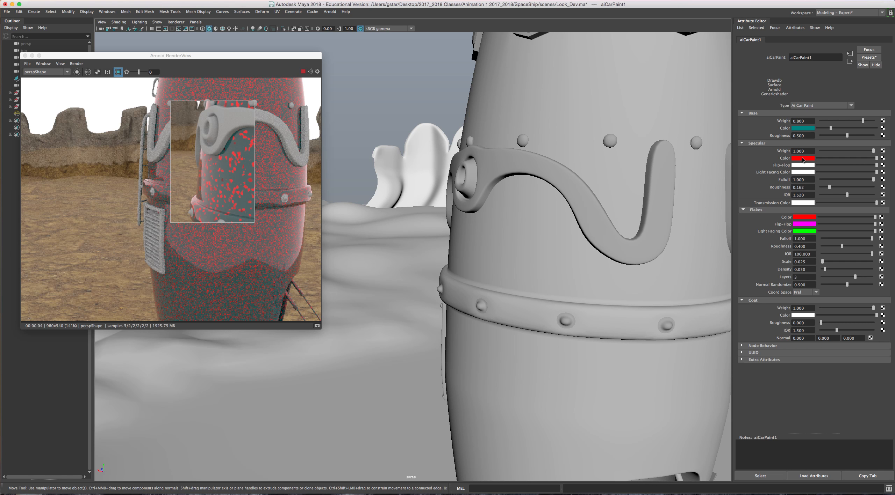
# Step: Try cyan as the Specular color and return the Flakes Flip-Flop and Light Facing Color to white
pyautogui.click(803, 158)
pyautogui.click(785, 154)
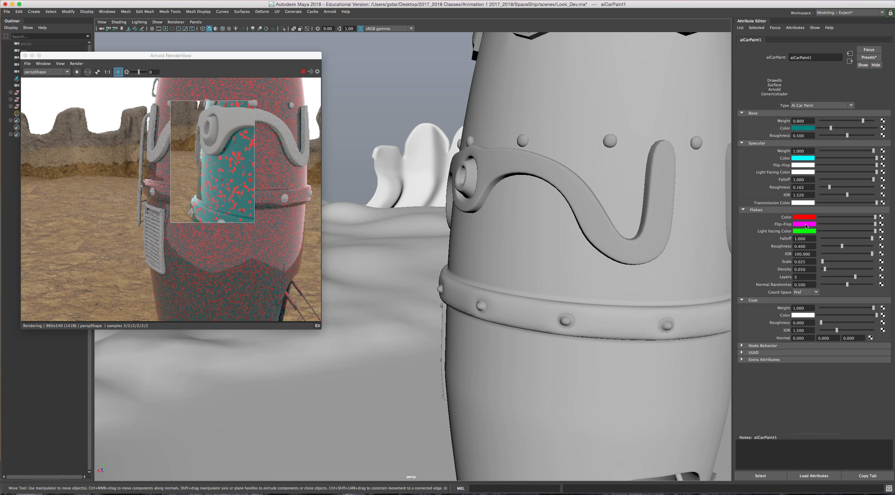
pyautogui.moveTo(834, 225); pyautogui.dragTo(875, 231)
pyautogui.scroll(-3, 545, 167)
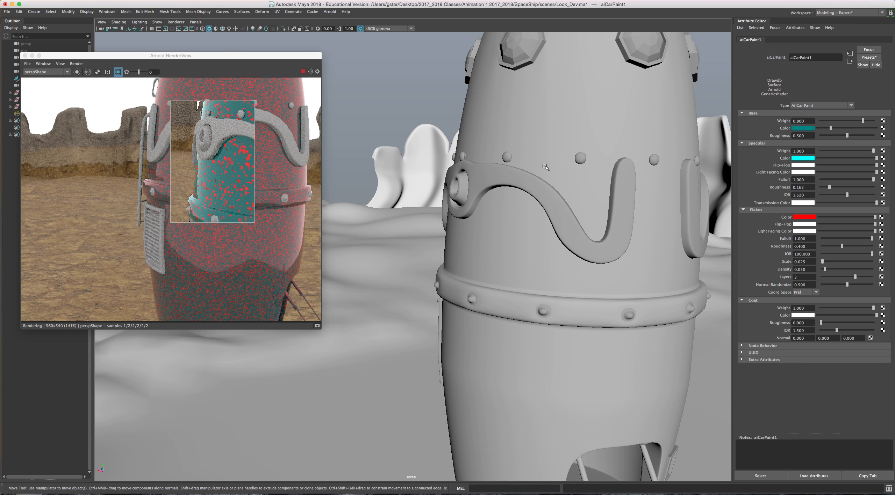
pyautogui.scroll(-3, 582, 166)
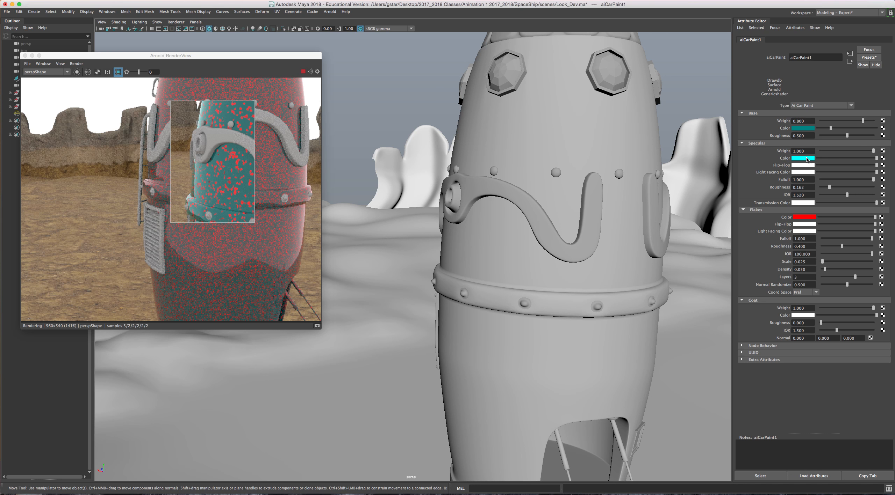
# Step: Try white as the Specular color and change it to magenta
pyautogui.moveTo(827, 160); pyautogui.dragTo(877, 160)
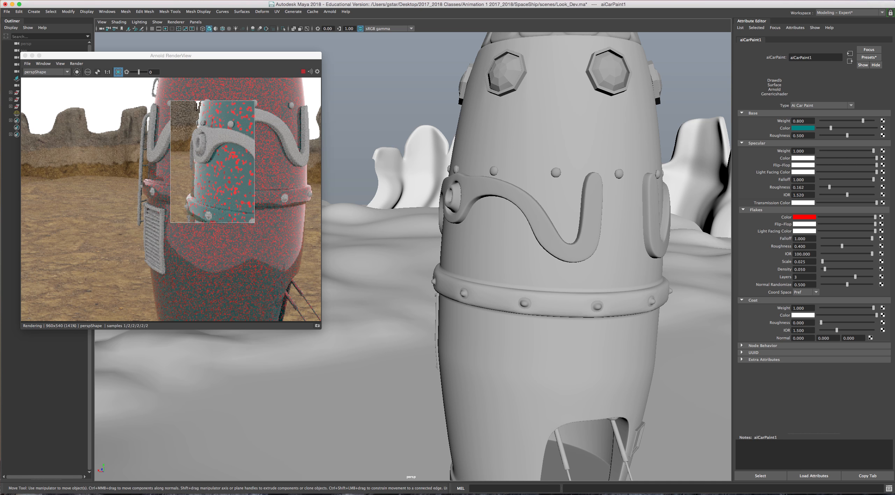
pyautogui.click(802, 160)
pyautogui.click(815, 142)
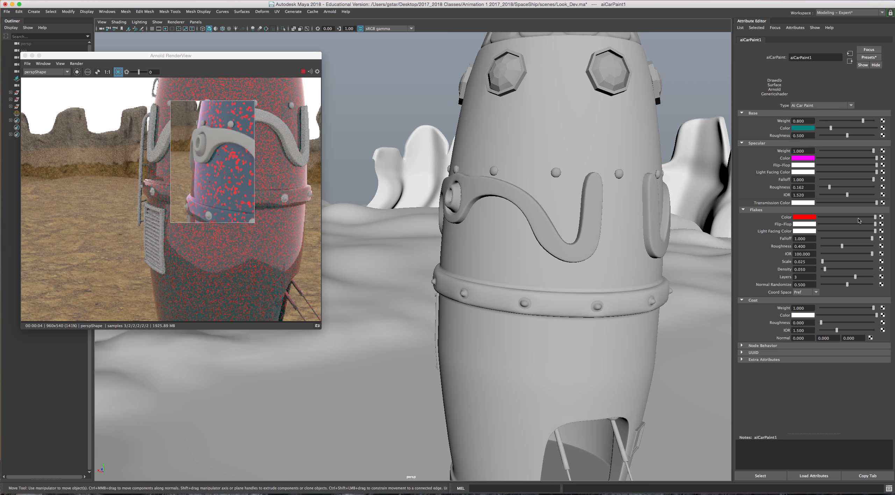
# Step: Darken the Flakes color to a deep red and the Base color to a darker teal
pyautogui.moveTo(874, 217); pyautogui.dragTo(835, 217)
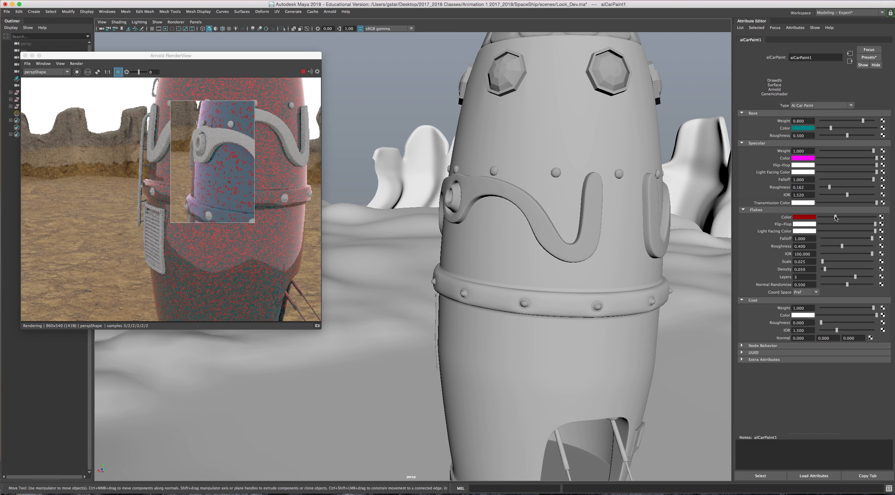
pyautogui.moveTo(835, 216); pyautogui.dragTo(833, 216)
pyautogui.moveTo(832, 129); pyautogui.dragTo(836, 130)
pyautogui.moveTo(835, 129); pyautogui.dragTo(826, 129)
pyautogui.moveTo(827, 129); pyautogui.dragTo(826, 129)
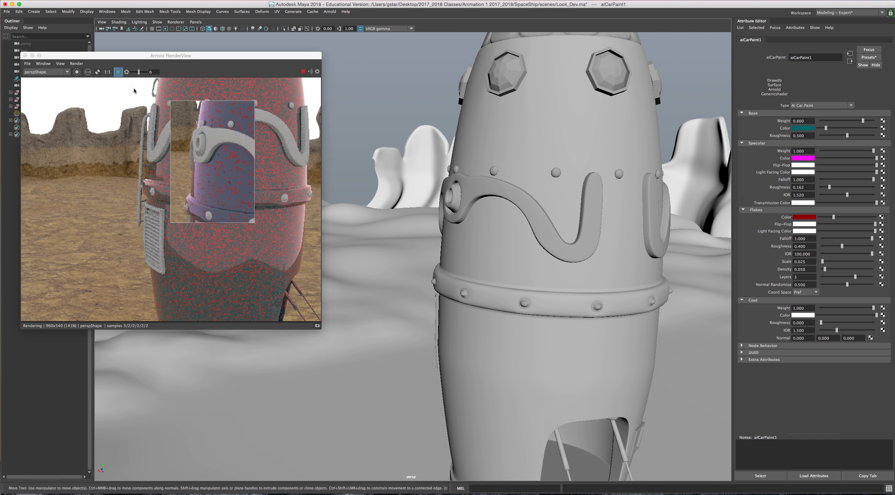
# Step: Turn off the render region and frame the rocket from its nose cone down to the ramp
pyautogui.click(119, 72)
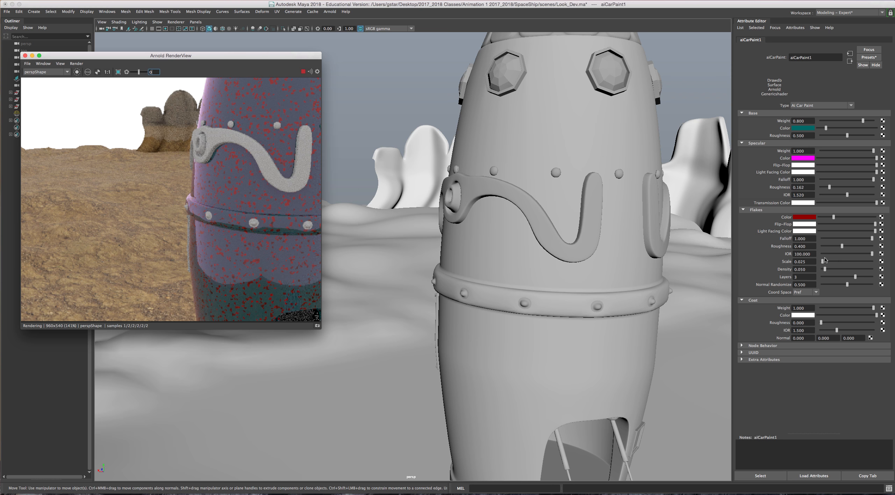
pyautogui.scroll(-5, 554, 185)
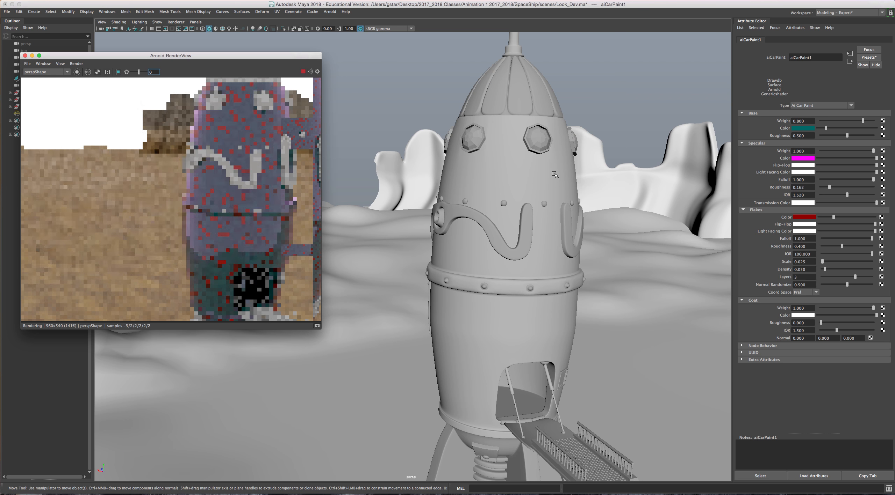
pyautogui.scroll(-2, 556, 202)
pyautogui.keyDown('alt'); pyautogui.moveTo(555, 202); pyautogui.dragTo(534, 208, button='middle'); pyautogui.keyUp('alt')
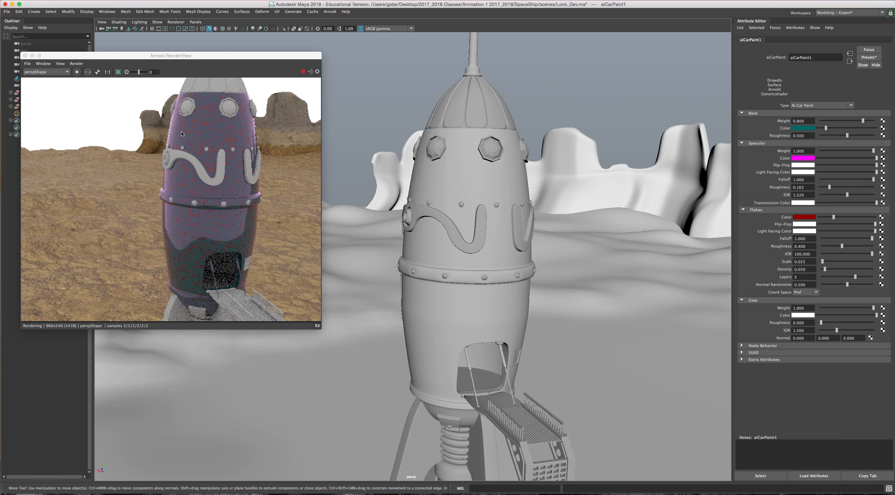
# Step: Render only a region over half of the hull and raise the Specular Roughness to about 0.520
pyautogui.click(118, 72)
pyautogui.moveTo(158, 96); pyautogui.dragTo(216, 259)
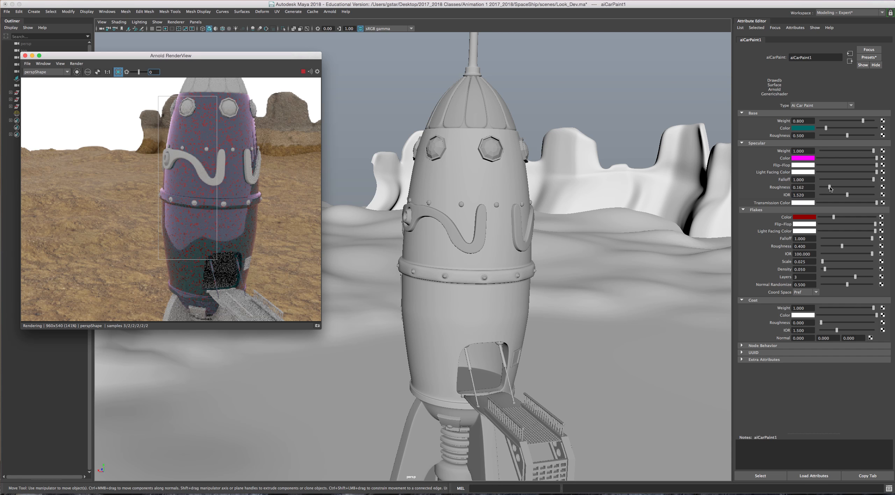
pyautogui.moveTo(828, 188); pyautogui.dragTo(850, 188)
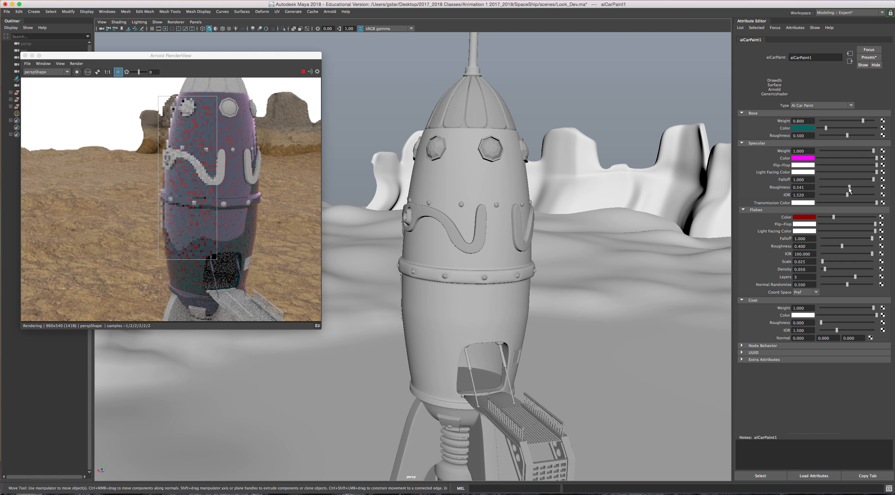
pyautogui.moveTo(850, 188); pyautogui.dragTo(847, 187)
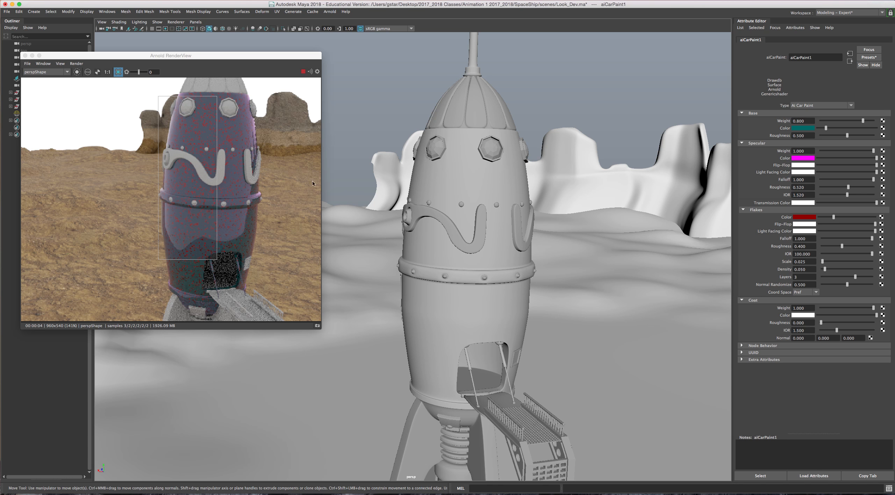
# Step: Zoom in on the curved trim of the hull and widen the render region beyond the hull's outer edge
pyautogui.click(281, 175)
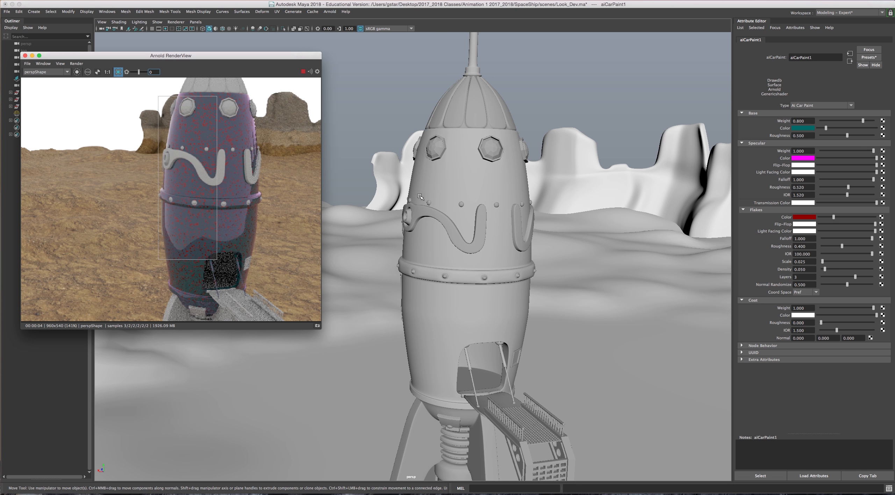
pyautogui.scroll(2, 458, 200)
pyautogui.scroll(4, 458, 200)
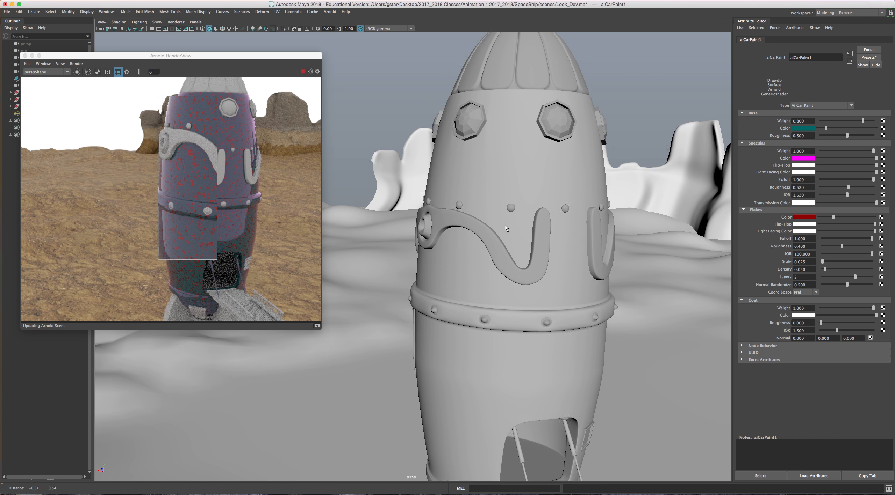
pyautogui.scroll(2, 510, 222)
pyautogui.scroll(3, 508, 220)
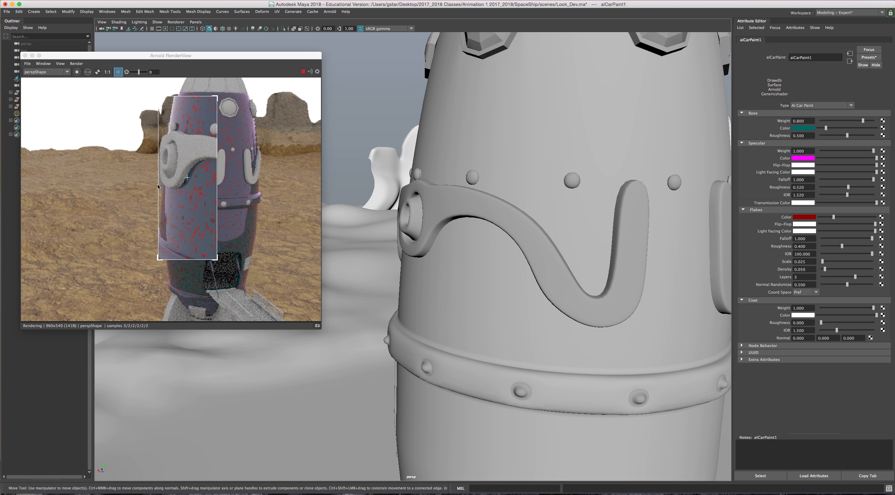
pyautogui.moveTo(159, 97); pyautogui.dragTo(137, 95)
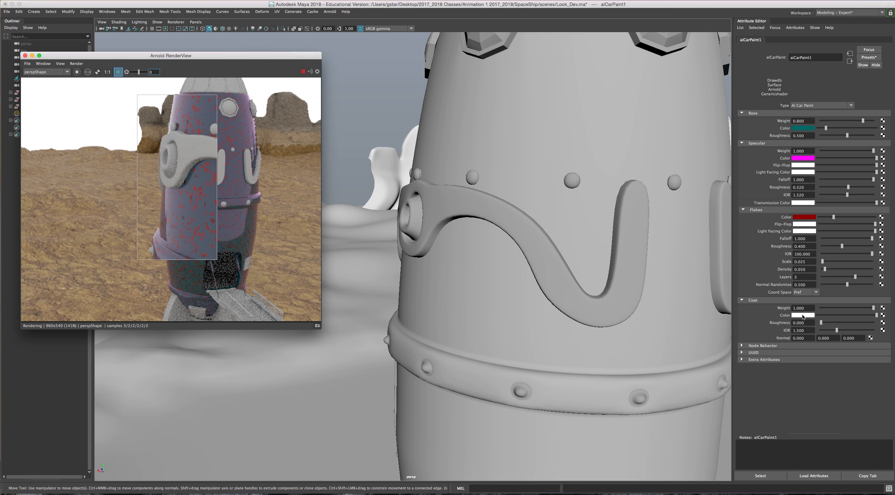
# Step: Try magenta, red and a mid gray as the Coat color, and set it back to white
pyautogui.click(802, 315)
pyautogui.click(757, 310)
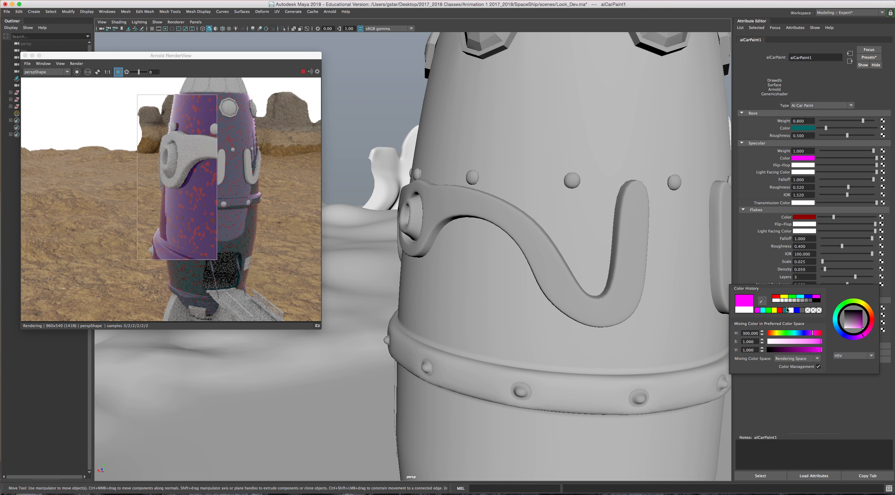
pyautogui.click(799, 316)
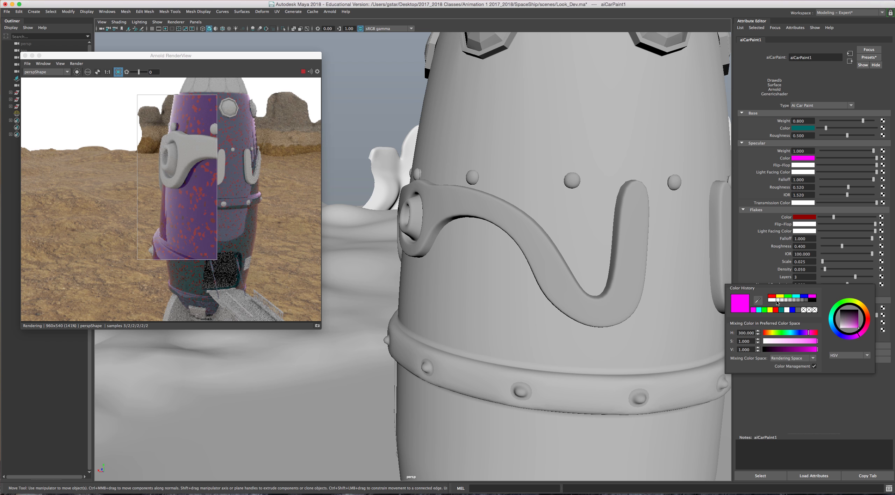
pyautogui.click(773, 297)
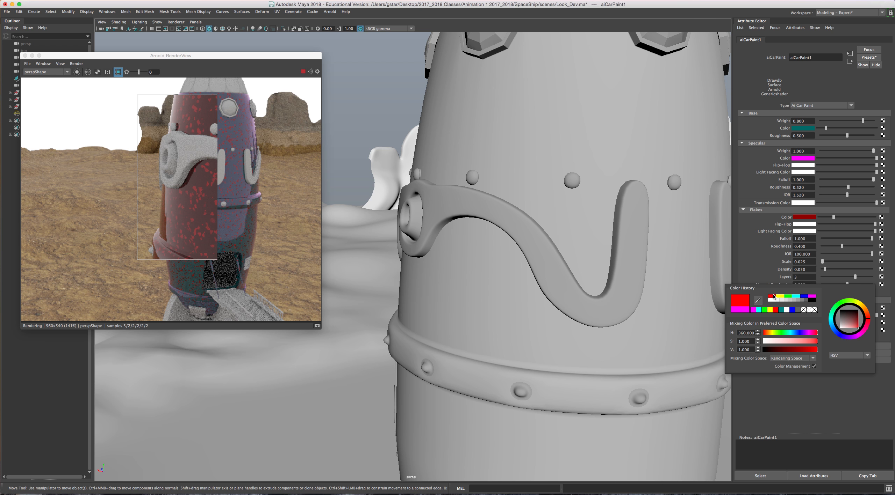
pyautogui.click(803, 300)
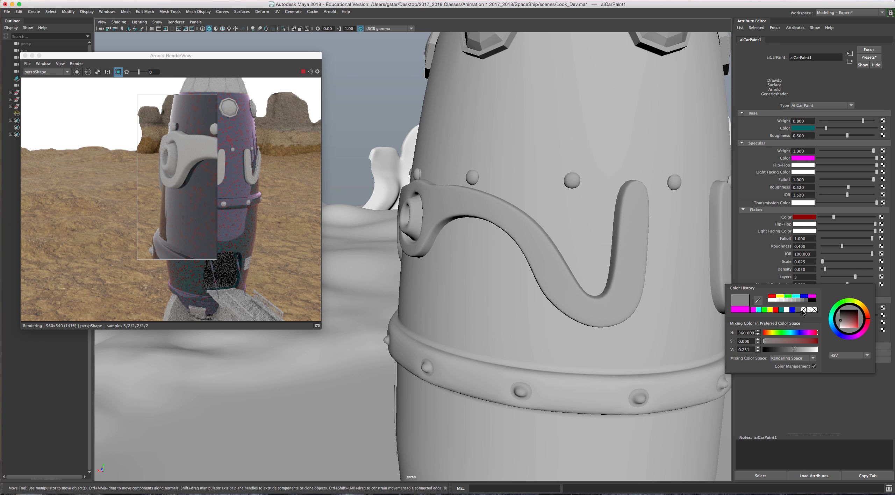
pyautogui.click(772, 301)
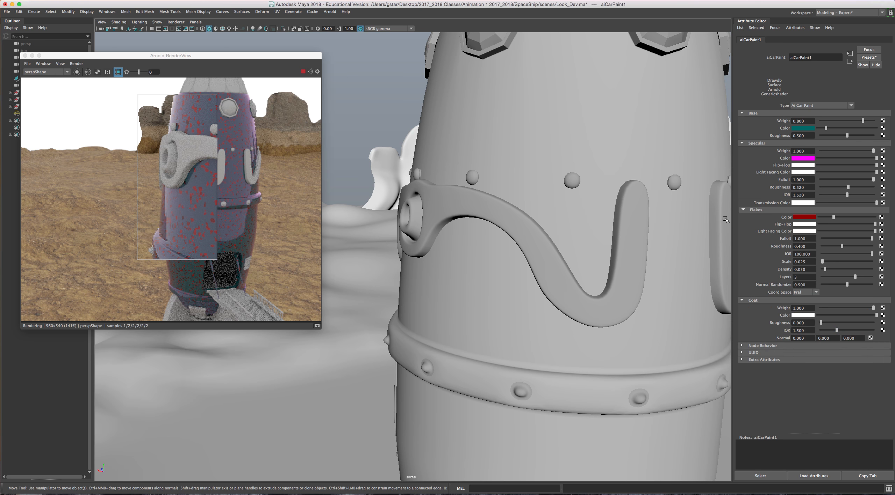
# Step: Test Coat Roughness values of 0.277, 1.000 and 0.480, and settle on about 0.047
pyautogui.moveTo(821, 323); pyautogui.dragTo(835, 326)
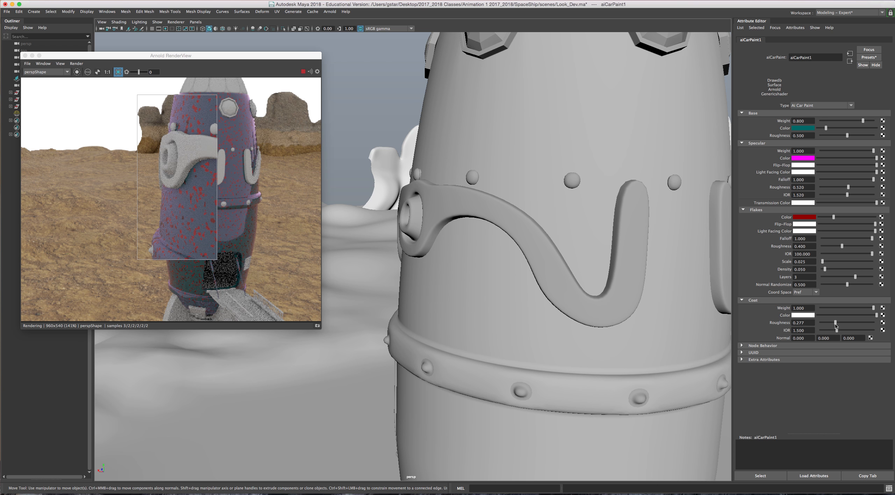
pyautogui.moveTo(835, 326); pyautogui.dragTo(873, 326)
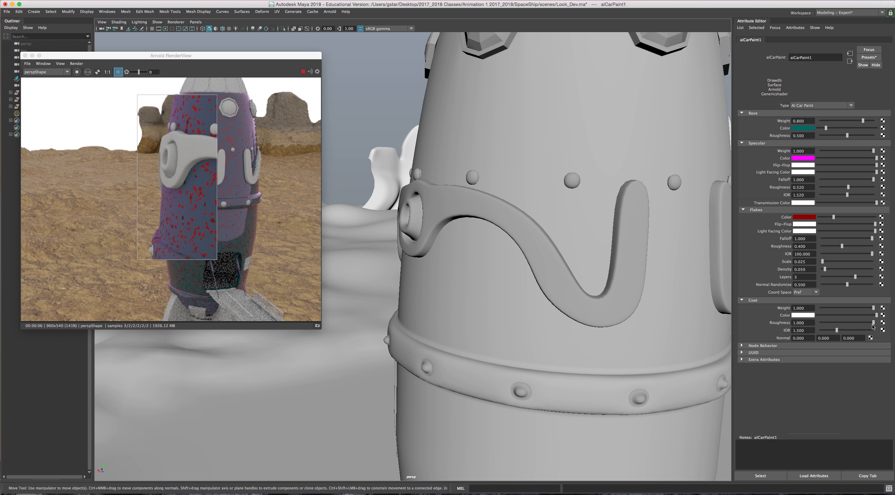
pyautogui.moveTo(873, 322); pyautogui.dragTo(857, 323)
pyautogui.moveTo(858, 323); pyautogui.dragTo(845, 325)
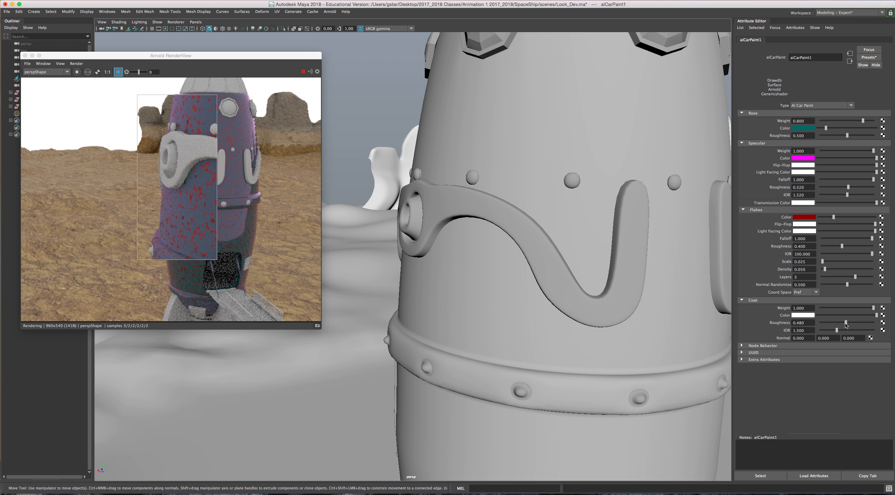
pyautogui.moveTo(845, 324); pyautogui.dragTo(824, 324)
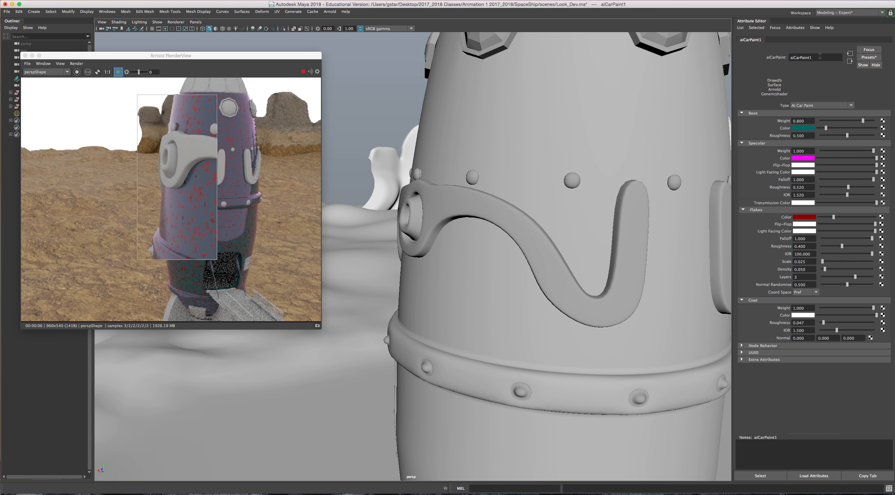
# Step: Turn off the render region and frame the rocket from its nose cone down to the ramp
pyautogui.click(118, 74)
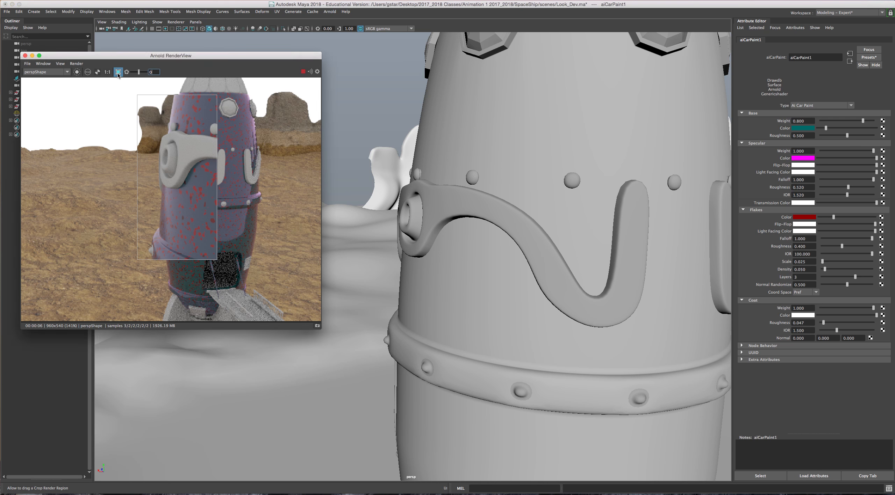
pyautogui.click(118, 74)
pyautogui.scroll(-10, 483, 174)
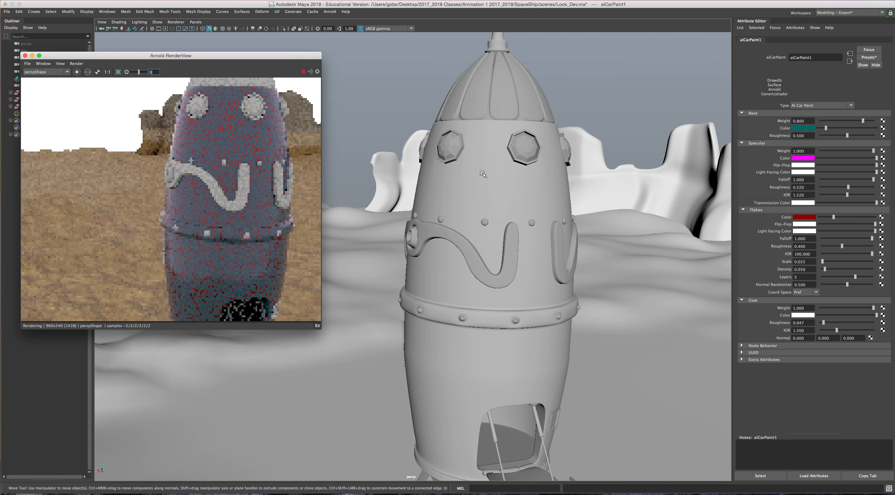
pyautogui.scroll(-3, 482, 174)
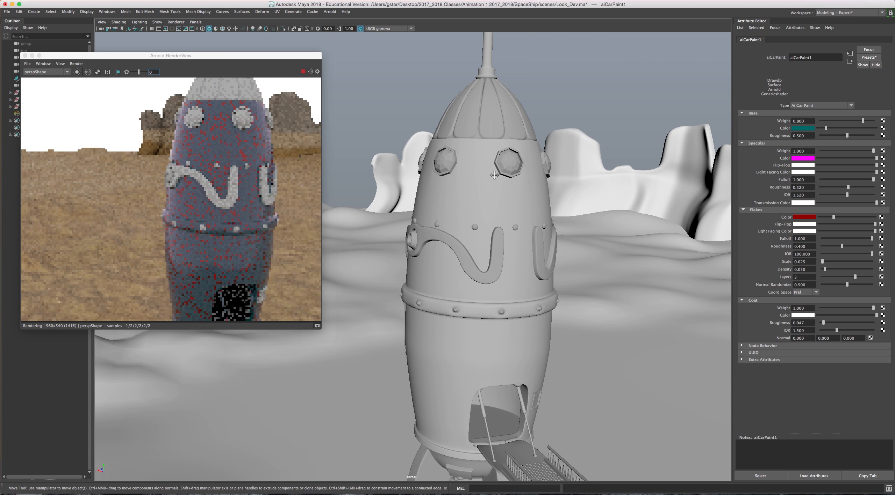
pyautogui.scroll(-4, 492, 177)
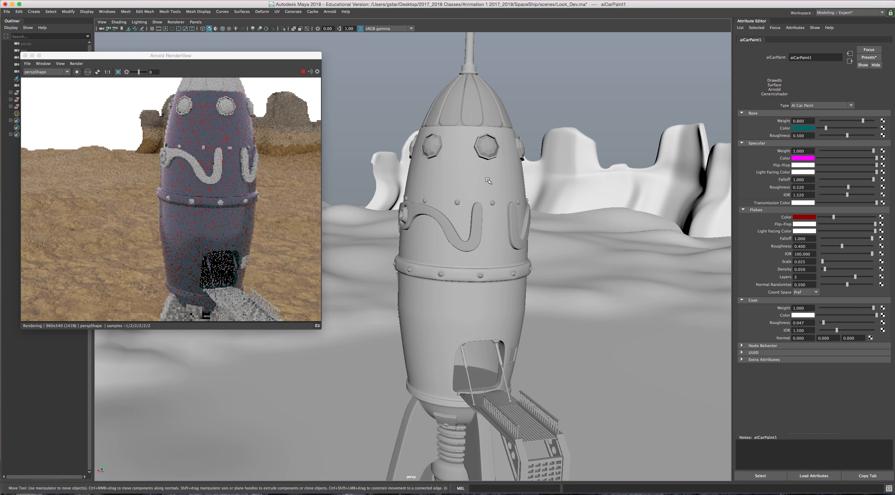
# Step: Rename the car paint shader as R_Shell
pyautogui.moveTo(811, 57); pyautogui.dragTo(783, 58)
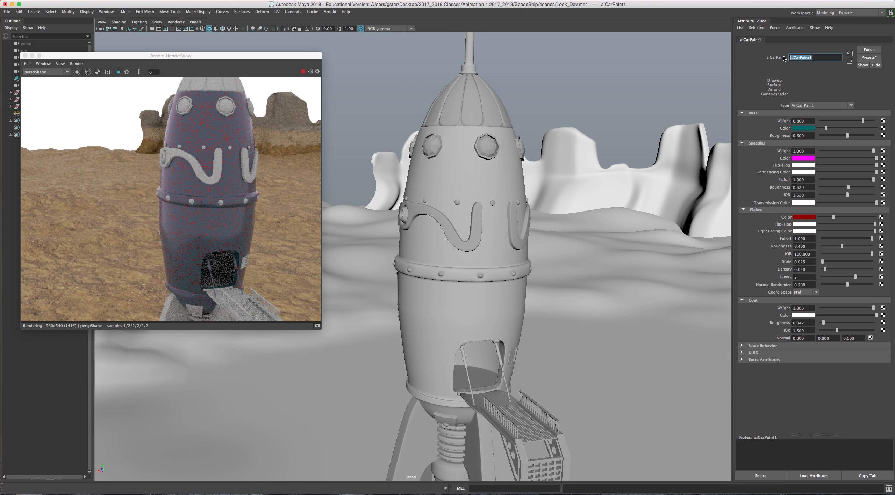
pyautogui.write('She')
pyautogui.write('ll')
pyautogui.press('Return')
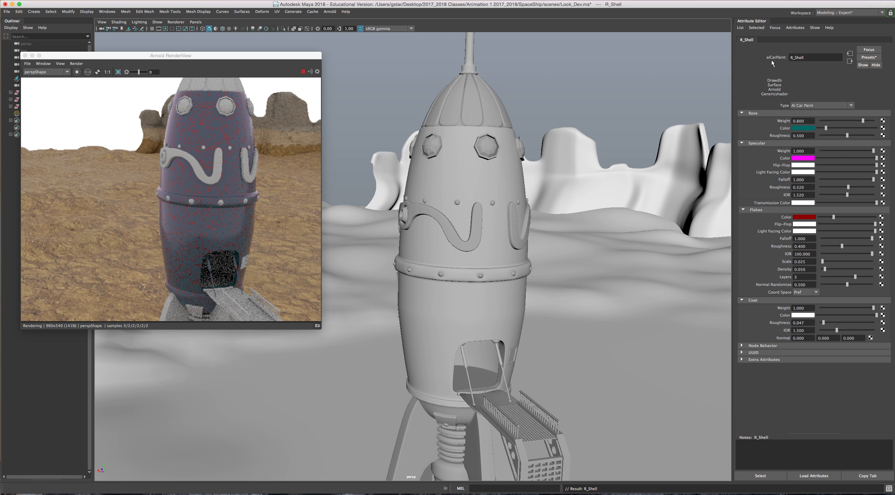
# Step: Save the scene under the new name Look_Dev_01 as Maya ASCII in the scenes folder
pyautogui.click(7, 11)
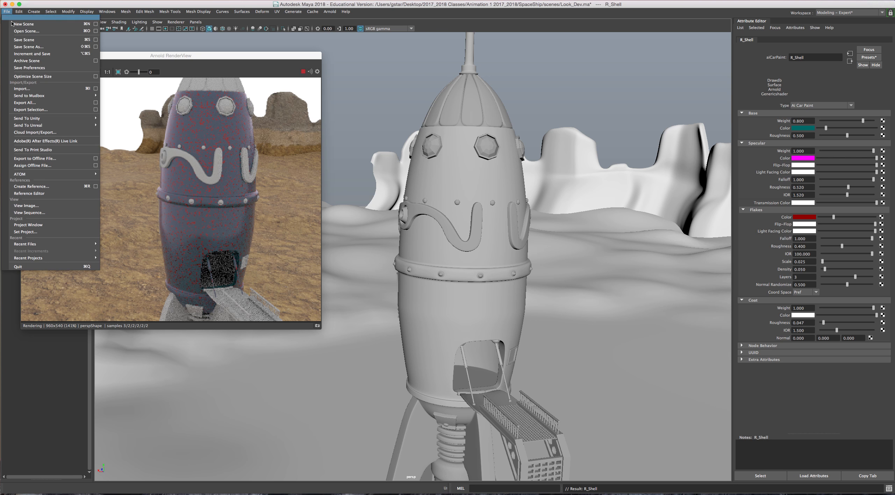
pyautogui.click(25, 46)
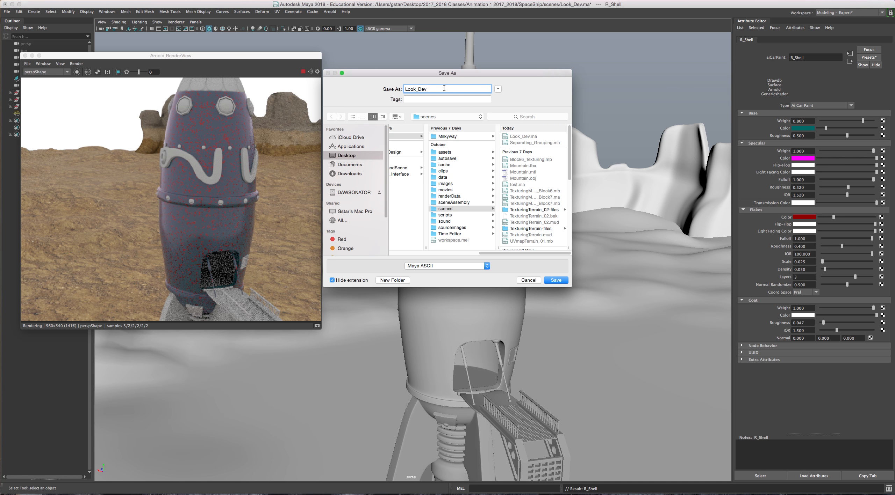
pyautogui.press('Return')
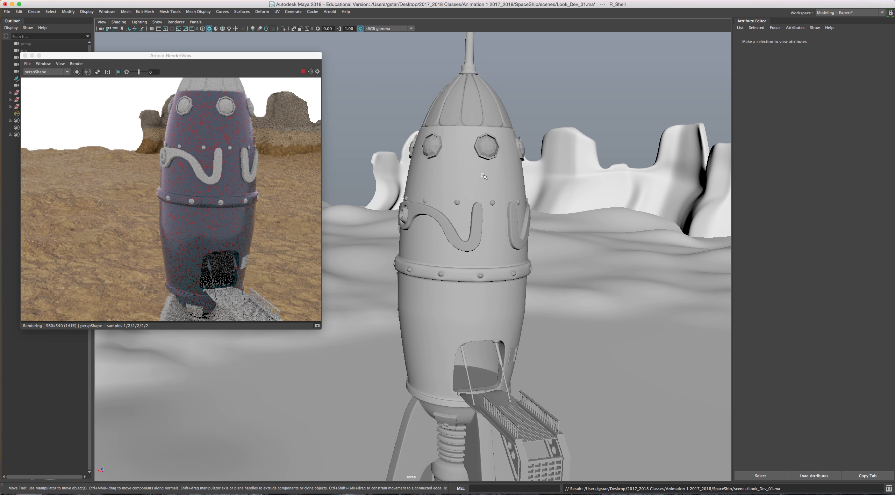
# Step: Assign a new Arnold aiStandardSurface material to the rocket's round window glass
pyautogui.click(426, 146)
pyautogui.keyDown('alt'); pyautogui.moveTo(488, 150); pyautogui.dragTo(491, 150); pyautogui.keyUp('alt')
pyautogui.rightClick(532, 82)
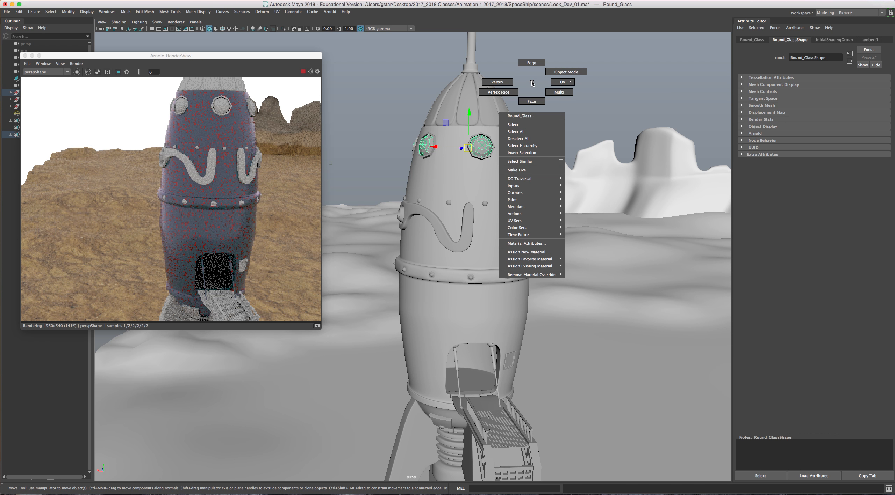
pyautogui.click(521, 252)
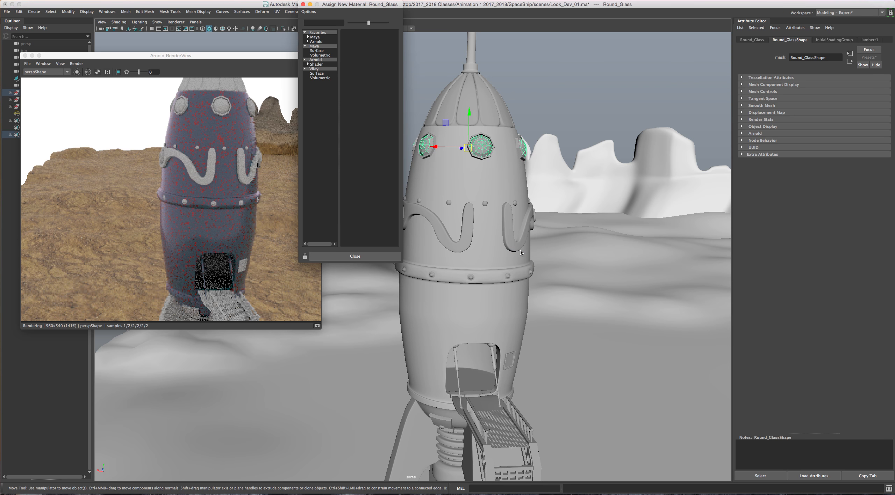
pyautogui.click(316, 60)
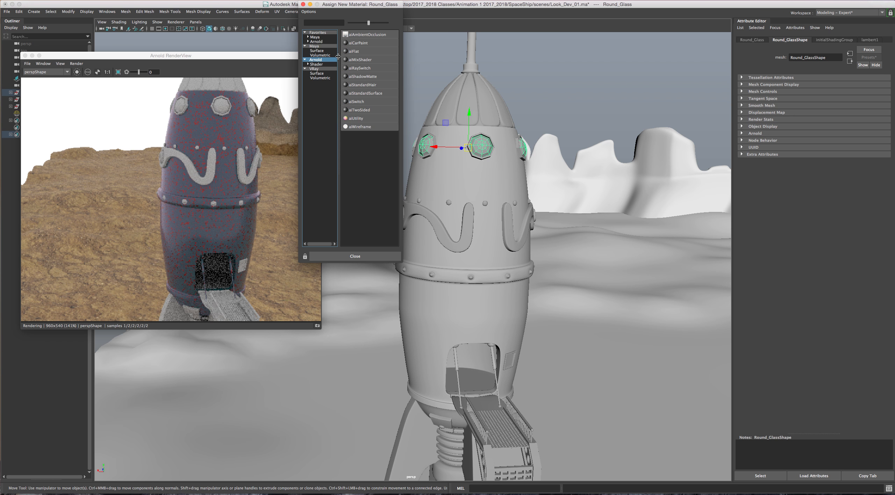
pyautogui.click(356, 94)
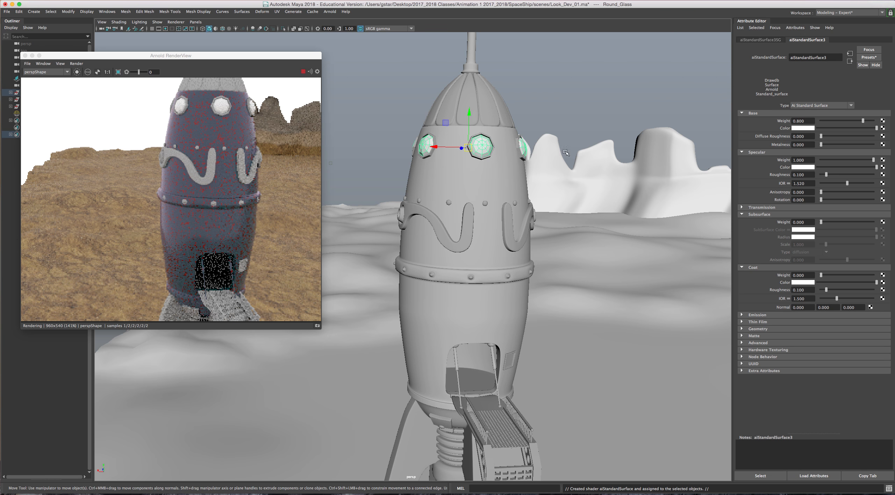
# Step: Replace the window material's settings with the Glass preset, with the round windows framed close up
pyautogui.keyDown('alt'); pyautogui.moveTo(548, 113); pyautogui.dragTo(537, 165, button='middle'); pyautogui.keyUp('alt')
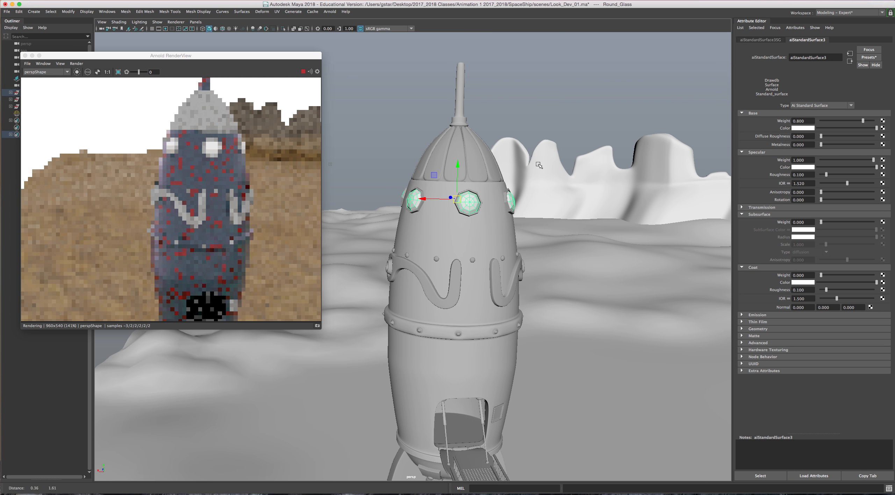
pyautogui.scroll(3, 536, 166)
pyautogui.keyDown('alt'); pyautogui.moveTo(536, 165); pyautogui.dragTo(573, 163); pyautogui.keyUp('alt')
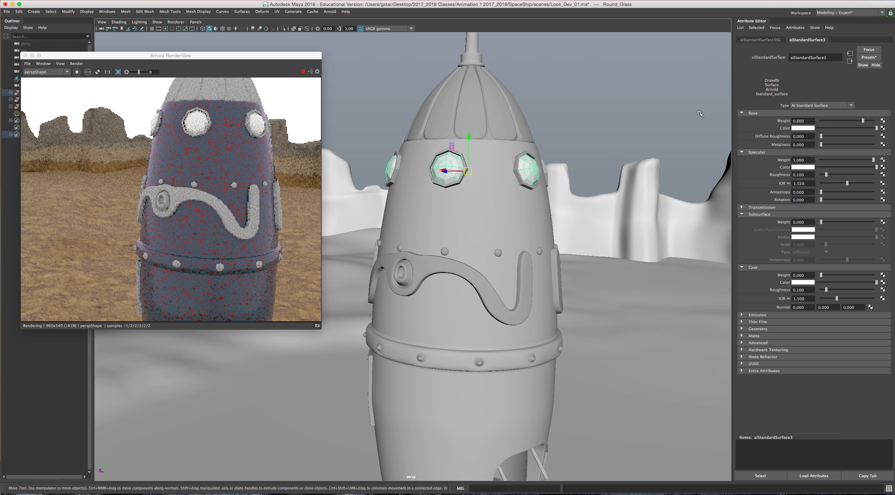
pyautogui.click(863, 58)
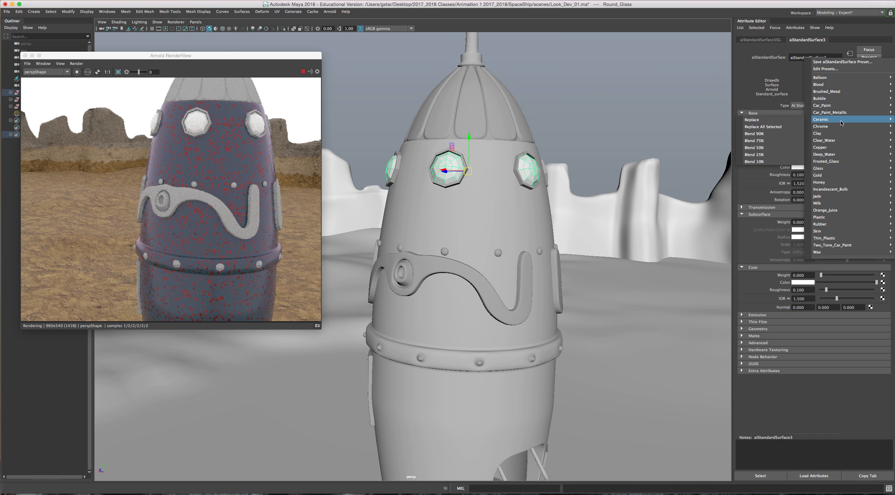
pyautogui.moveTo(842, 143)
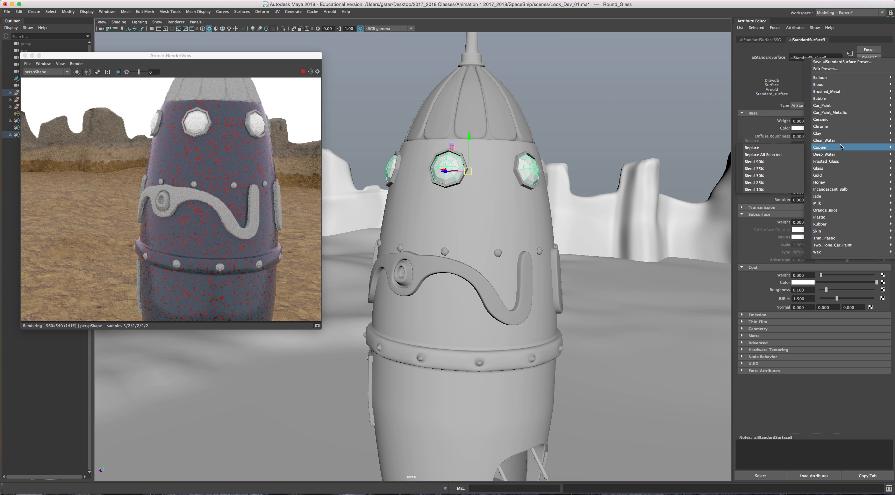
pyautogui.moveTo(842, 191)
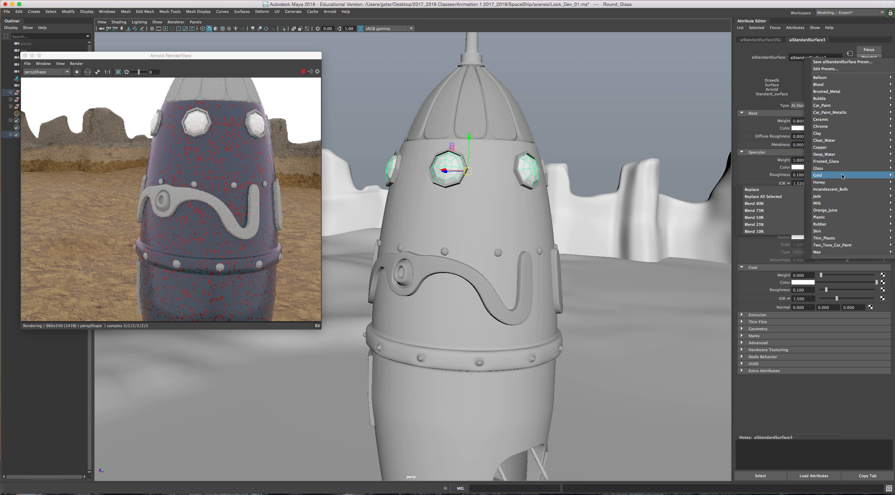
pyautogui.click(789, 170)
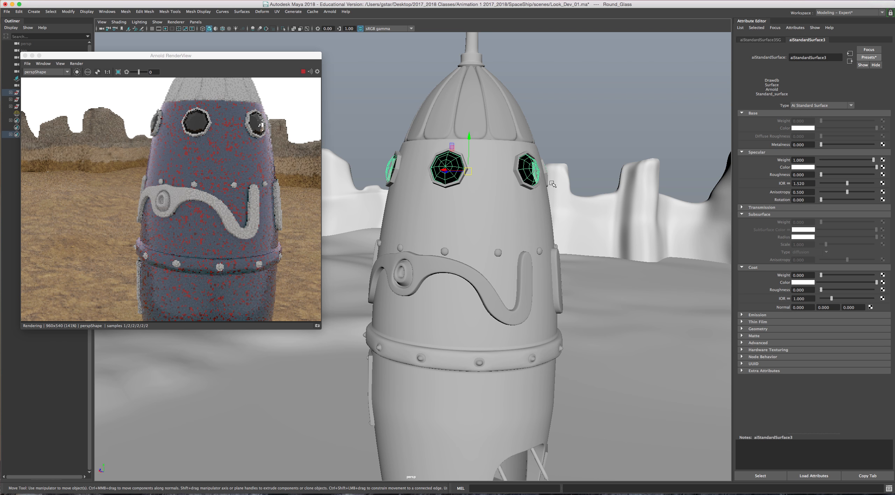
# Step: Collapse the glass material's Subsurface settings and expand its Transmission settings, viewing the front windows
pyautogui.moveTo(573, 166)
pyautogui.keyDown('alt'); pyautogui.mouseDown()
pyautogui.moveTo(547, 165)
pyautogui.moveTo(561, 164)
pyautogui.mouseUp(); pyautogui.keyUp('alt')
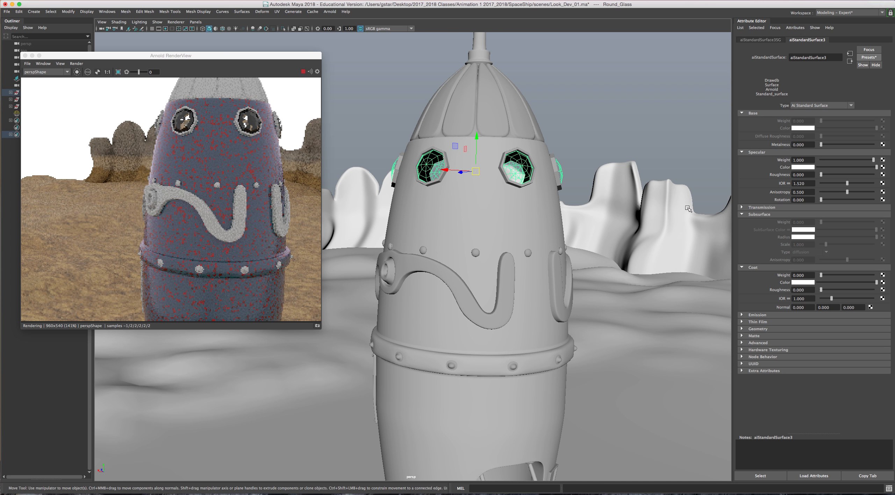
pyautogui.click(741, 214)
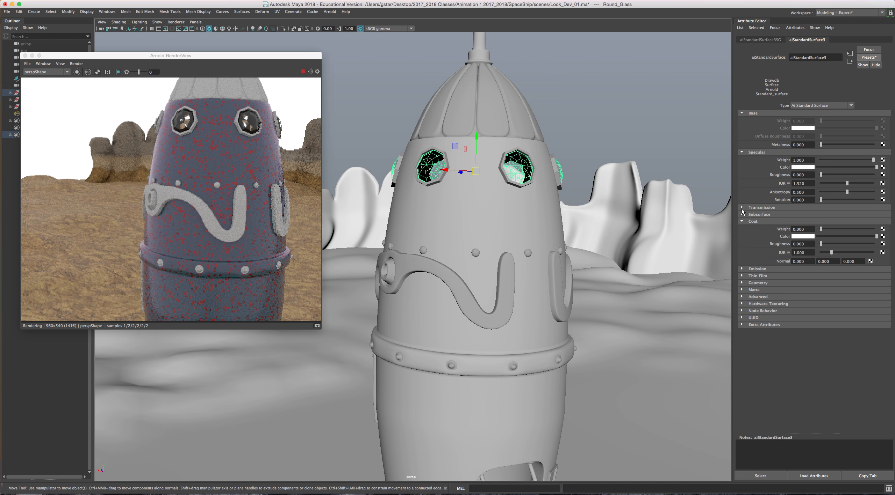
pyautogui.click(742, 207)
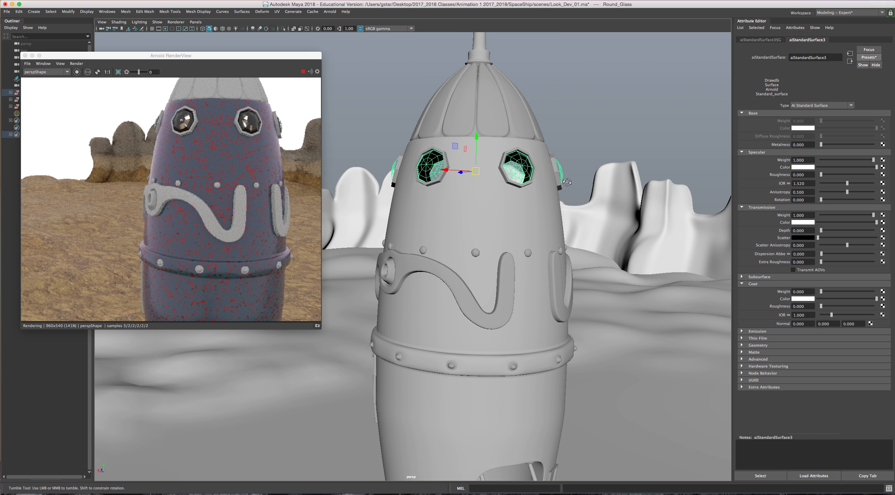
# Step: Turn off Opaque in the Arnold settings of the round window glass shape
pyautogui.keyDown('alt'); pyautogui.moveTo(566, 183); pyautogui.dragTo(525, 163); pyautogui.keyUp('alt')
pyautogui.click(516, 164)
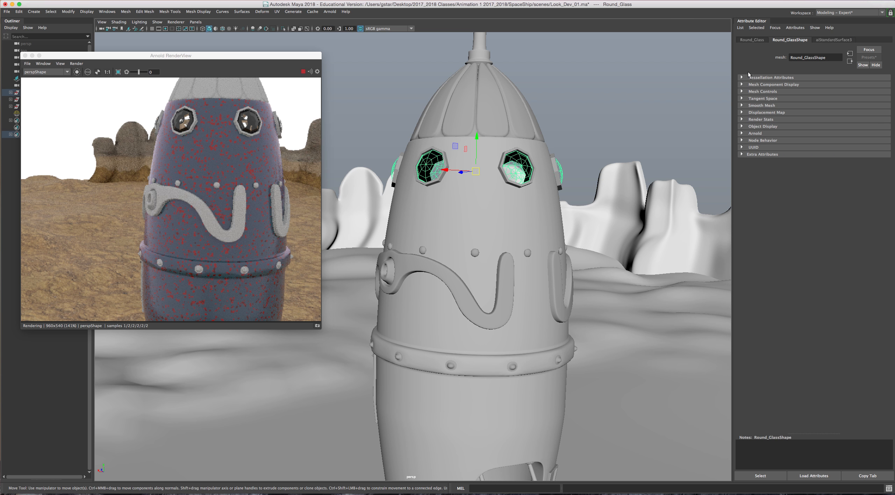
pyautogui.click(757, 41)
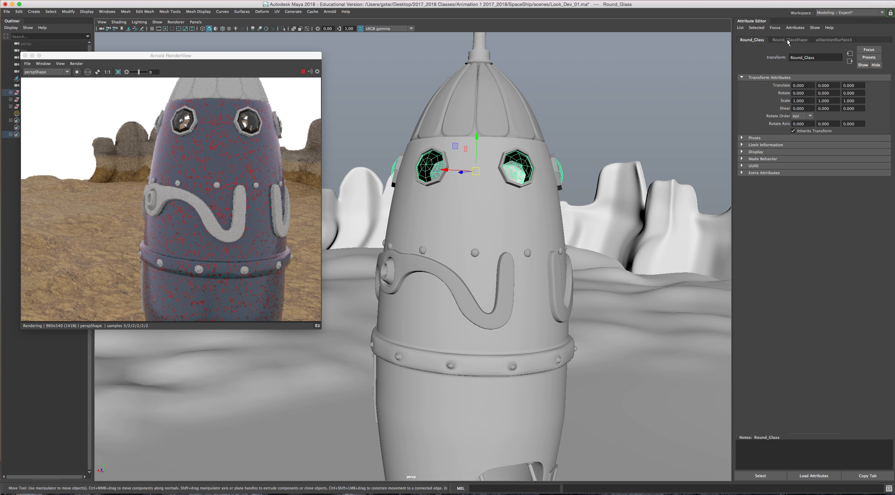
pyautogui.click(790, 40)
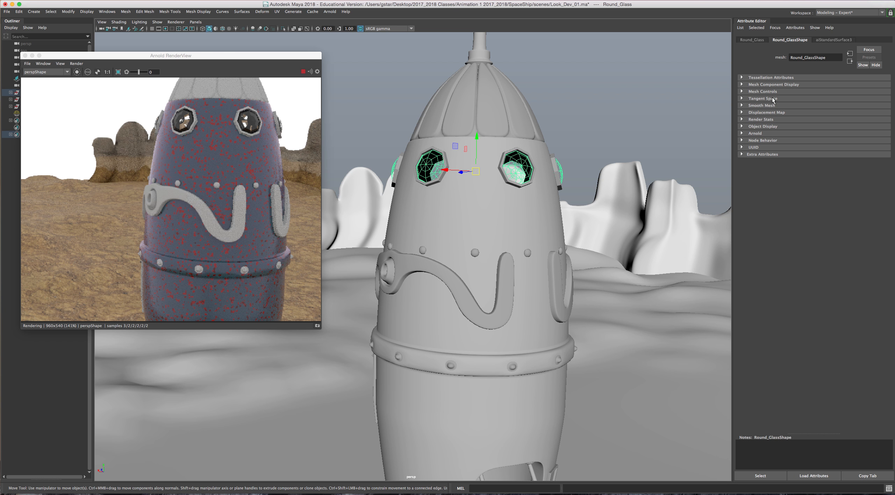
pyautogui.click(741, 133)
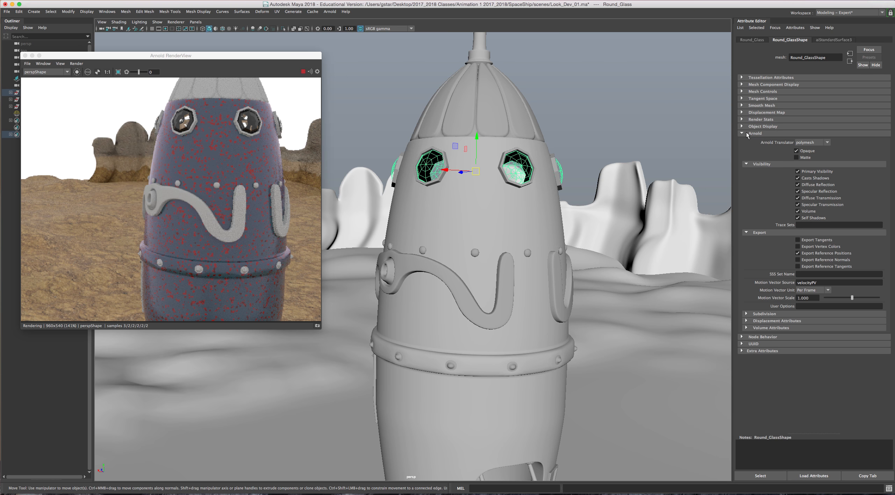
pyautogui.click(796, 151)
pyautogui.click(741, 134)
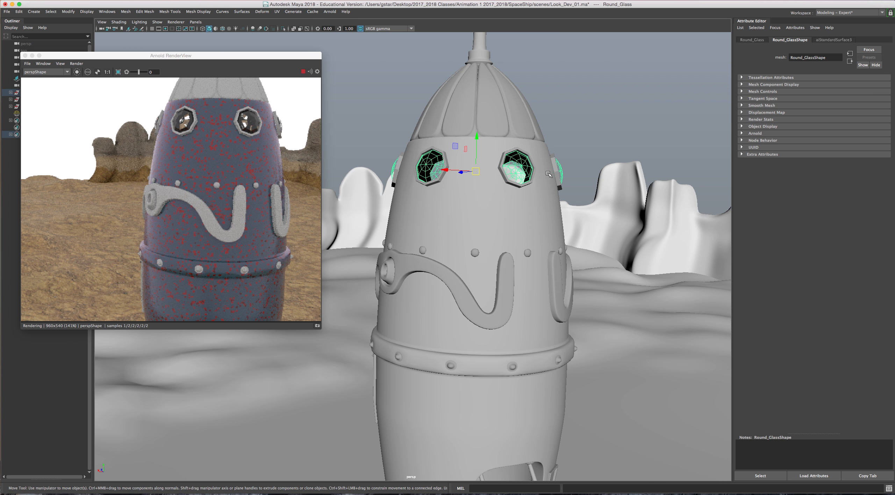
# Step: Examine the faceted round window glass up close, from outside and from inside the rocket, in the viewport and live render
pyautogui.keyDown('alt'); pyautogui.moveTo(548, 175); pyautogui.dragTo(530, 184); pyautogui.keyUp('alt')
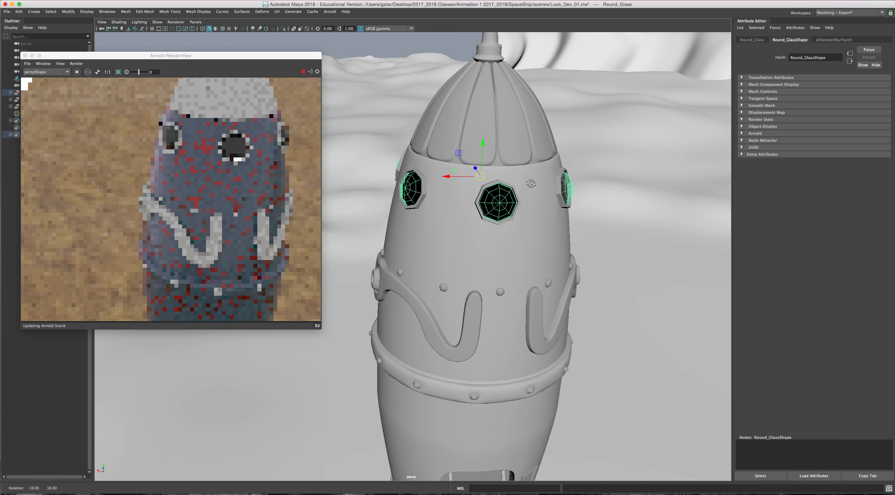
pyautogui.scroll(6, 528, 191)
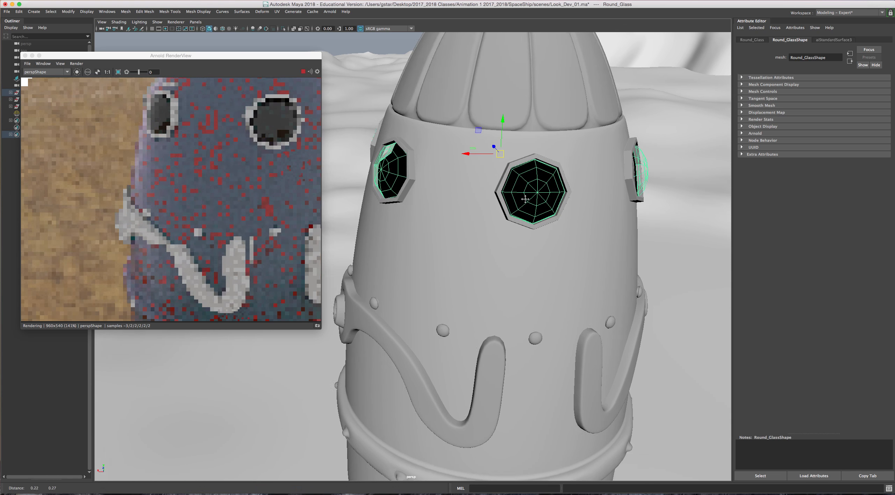
pyautogui.scroll(10, 523, 206)
pyautogui.keyDown('alt'); pyautogui.moveTo(525, 199); pyautogui.dragTo(472, 244, button='middle'); pyautogui.keyUp('alt')
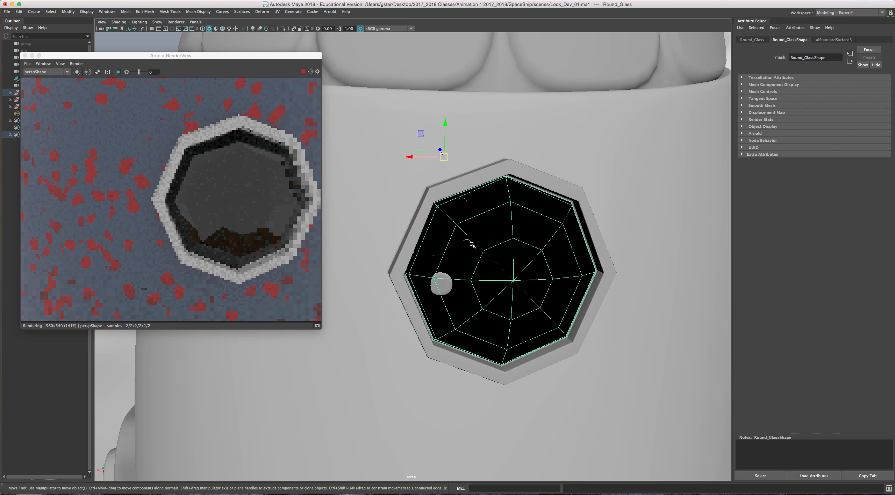
pyautogui.keyDown('alt'); pyautogui.moveTo(472, 244); pyautogui.dragTo(433, 189); pyautogui.keyUp('alt')
pyautogui.scroll(3, 439, 198)
pyautogui.scroll(3, 437, 196)
pyautogui.keyDown('alt'); pyautogui.moveTo(442, 209); pyautogui.dragTo(444, 275, button='middle'); pyautogui.keyUp('alt')
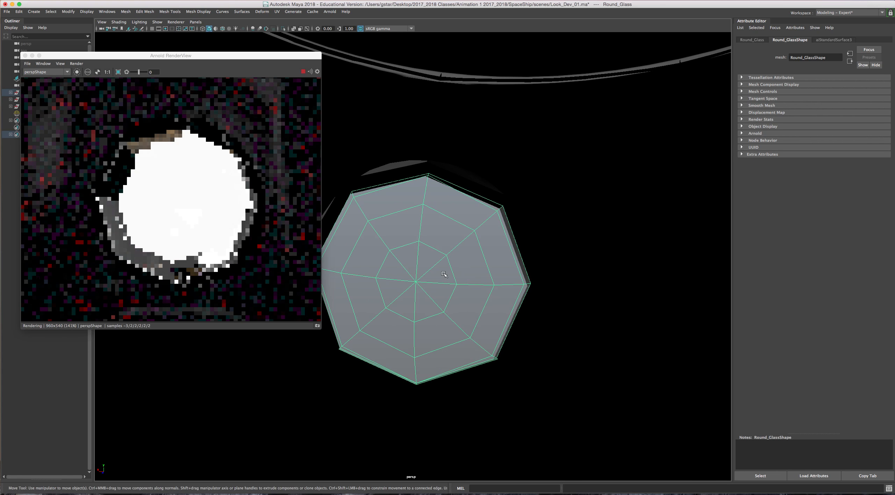
pyautogui.scroll(3, 444, 275)
pyautogui.keyDown('alt'); pyautogui.moveTo(443, 286); pyautogui.dragTo(474, 289); pyautogui.keyUp('alt')
pyautogui.keyDown('alt'); pyautogui.moveTo(477, 282); pyautogui.dragTo(307, 290, button='middle'); pyautogui.keyUp('alt')
pyautogui.keyDown('alt'); pyautogui.moveTo(433, 289); pyautogui.dragTo(451, 288); pyautogui.keyUp('alt')
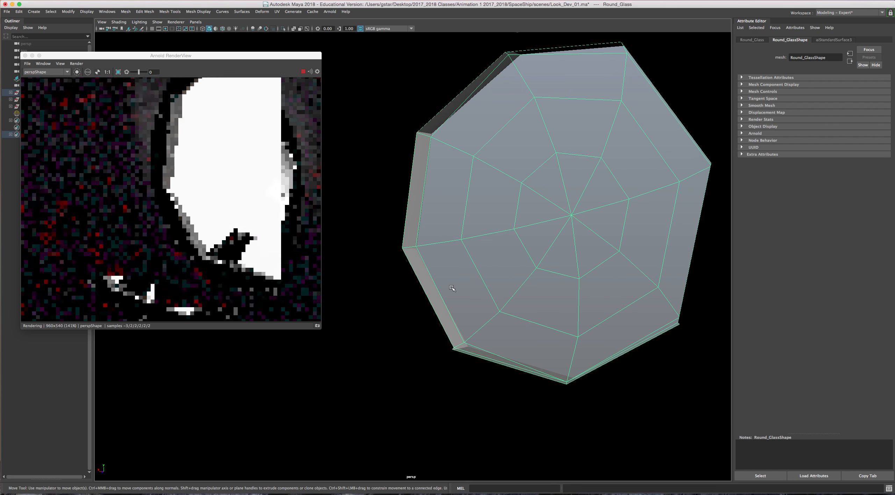
# Step: Look through a round window to the opposite glass and examine how the landscape renders through it
pyautogui.scroll(-12, 451, 288)
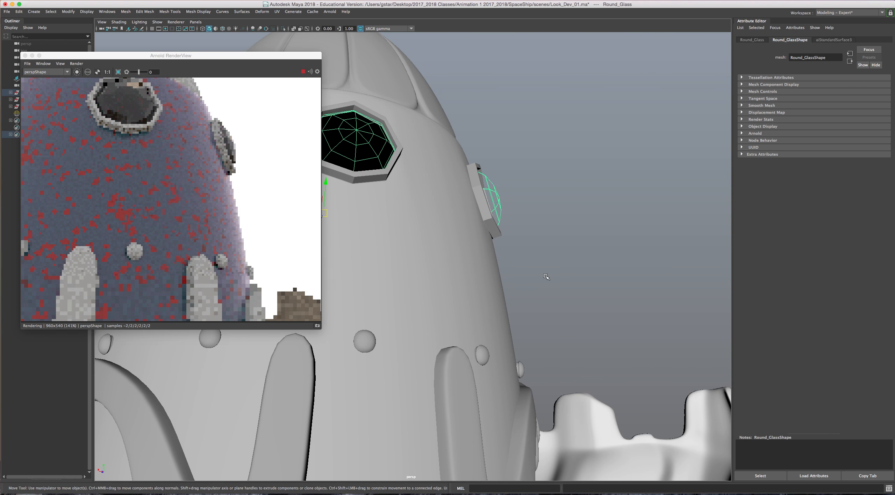
pyautogui.keyDown('alt'); pyautogui.moveTo(546, 277); pyautogui.dragTo(534, 292); pyautogui.keyUp('alt')
pyautogui.keyDown('alt'); pyautogui.moveTo(489, 255); pyautogui.dragTo(582, 252, button='middle'); pyautogui.keyUp('alt')
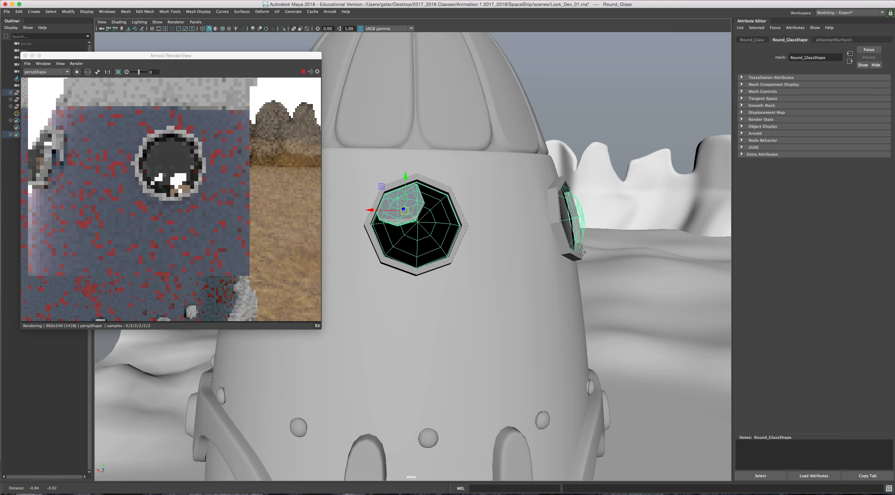
pyautogui.keyDown('alt'); pyautogui.moveTo(581, 253); pyautogui.dragTo(578, 252); pyautogui.keyUp('alt')
pyautogui.scroll(3, 531, 238)
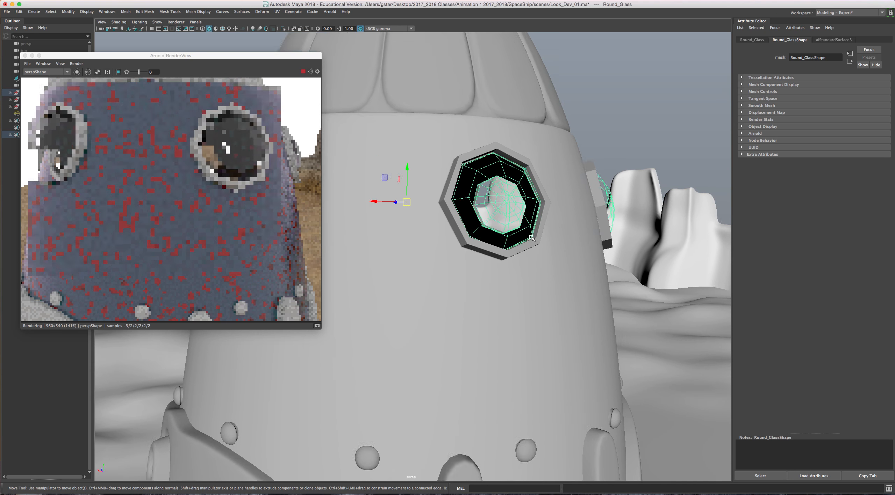
pyautogui.scroll(10, 530, 238)
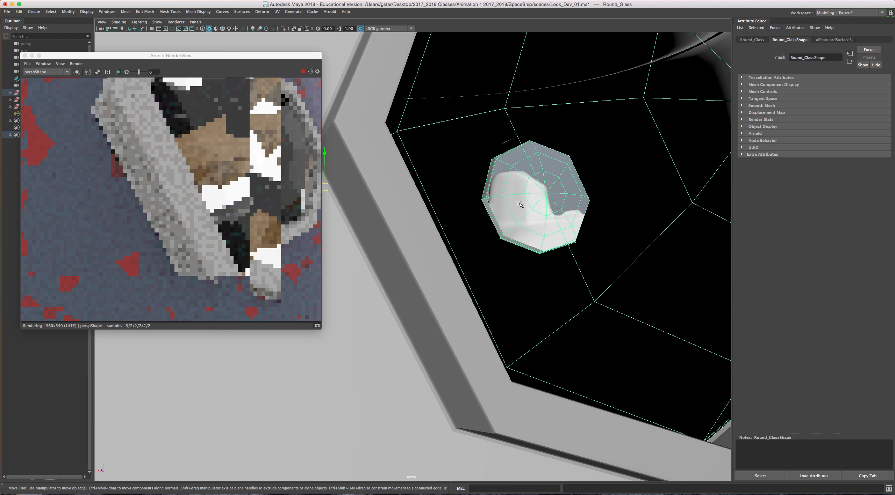
pyautogui.scroll(8, 519, 204)
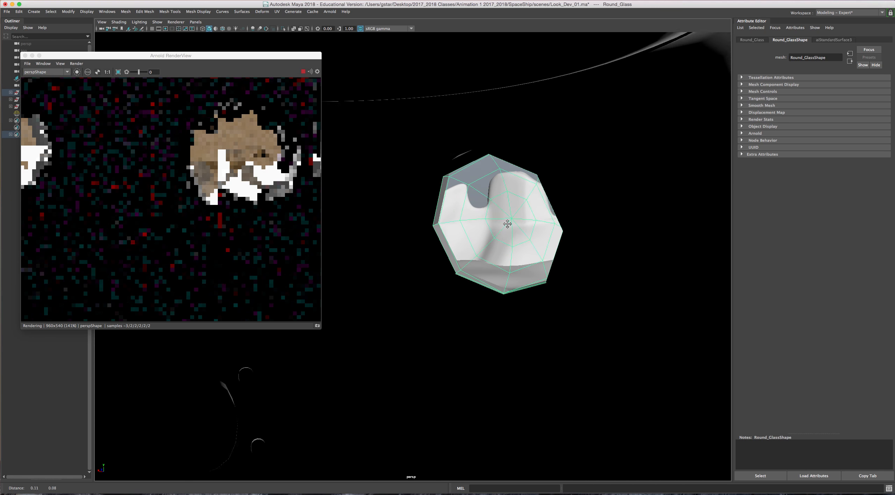
pyautogui.keyDown('alt'); pyautogui.moveTo(507, 224); pyautogui.dragTo(550, 216); pyautogui.keyUp('alt')
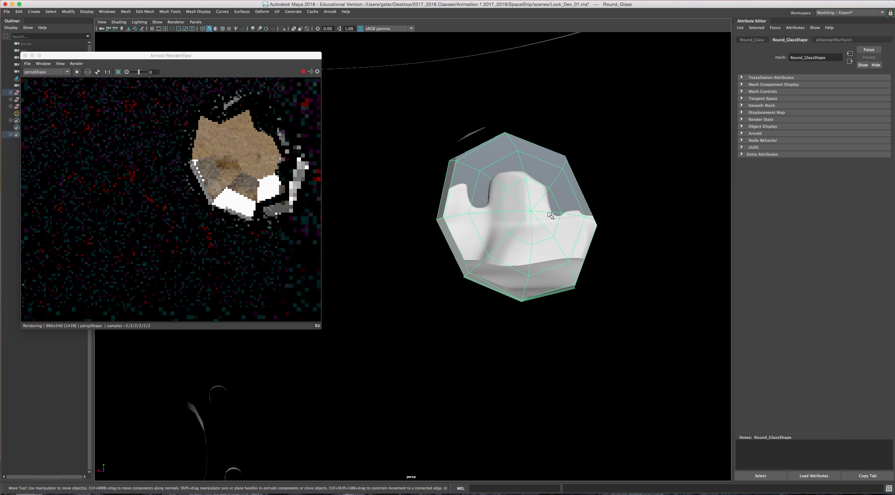
pyautogui.scroll(10, 550, 216)
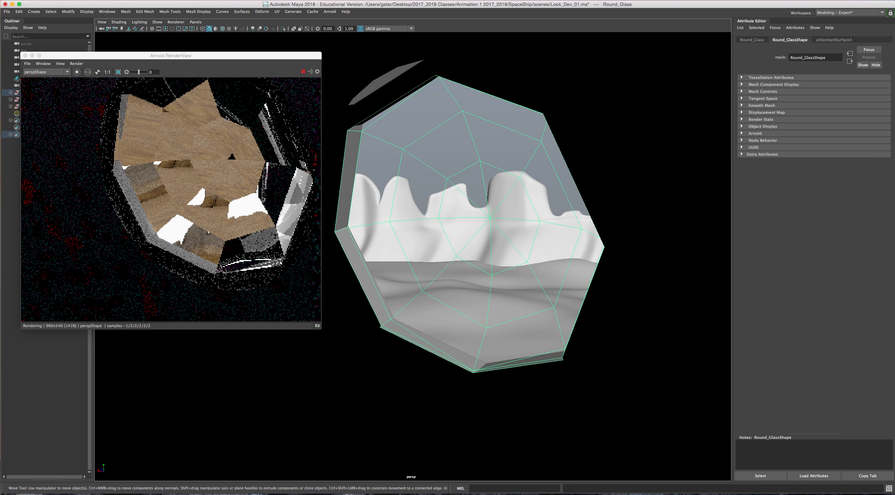
# Step: Turn on smooth mesh preview for the round window glass and frame the windows from outside
pyautogui.press('3')
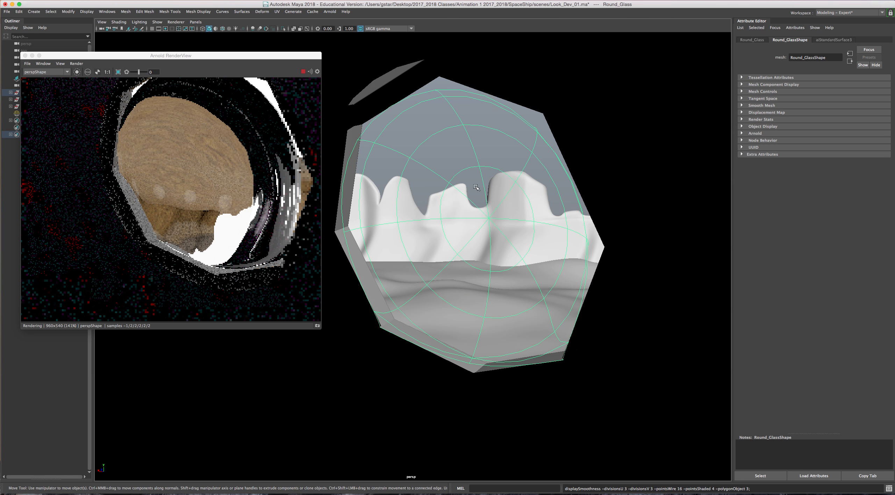
pyautogui.scroll(-10, 475, 187)
pyautogui.scroll(-2, 502, 214)
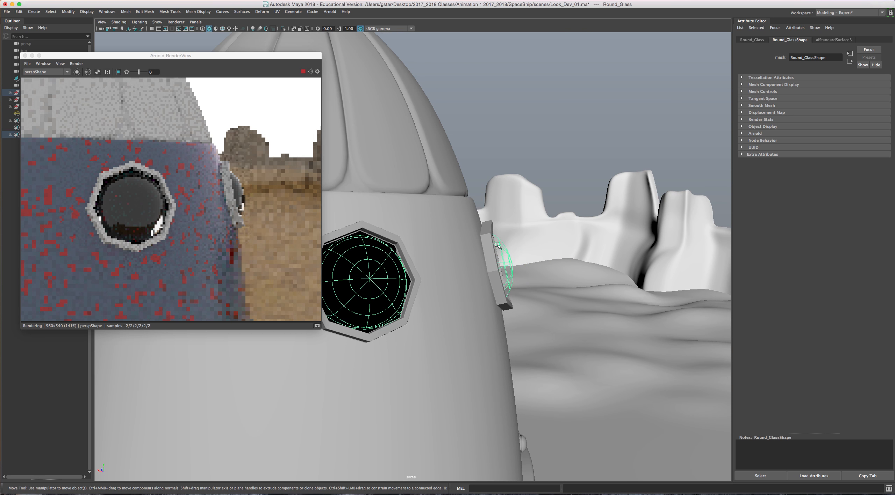
pyautogui.keyDown('alt'); pyautogui.moveTo(440, 258); pyautogui.dragTo(520, 221, button='middle'); pyautogui.keyUp('alt')
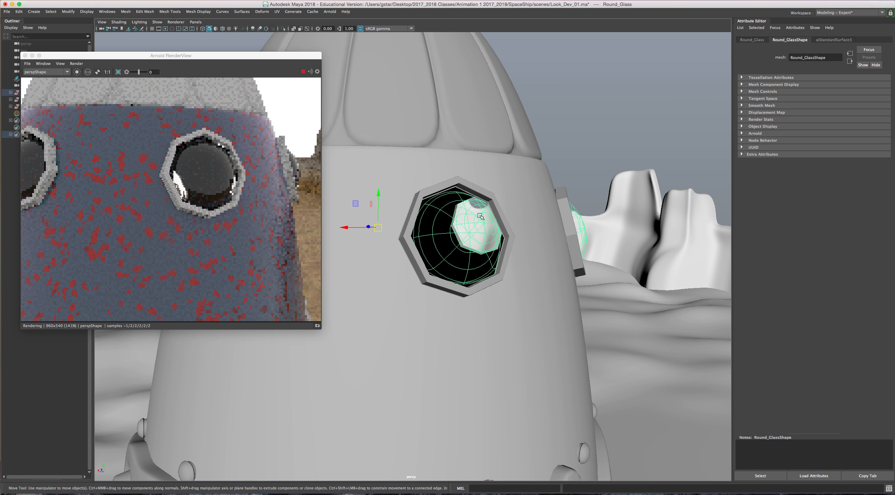
pyautogui.keyDown('alt'); pyautogui.moveTo(520, 222); pyautogui.dragTo(447, 240); pyautogui.keyUp('alt')
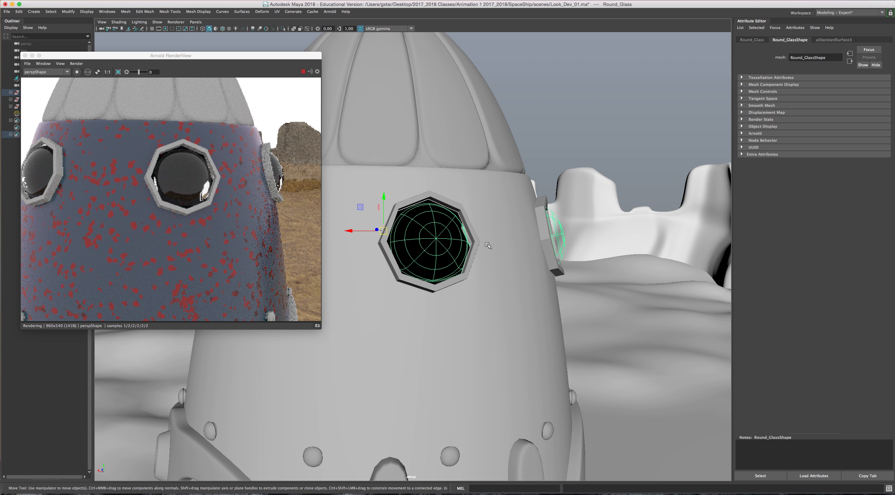
# Step: Limit the live render to a crop region around one round window, with two windows in view
pyautogui.keyDown('alt'); pyautogui.moveTo(480, 251); pyautogui.dragTo(492, 252); pyautogui.keyUp('alt')
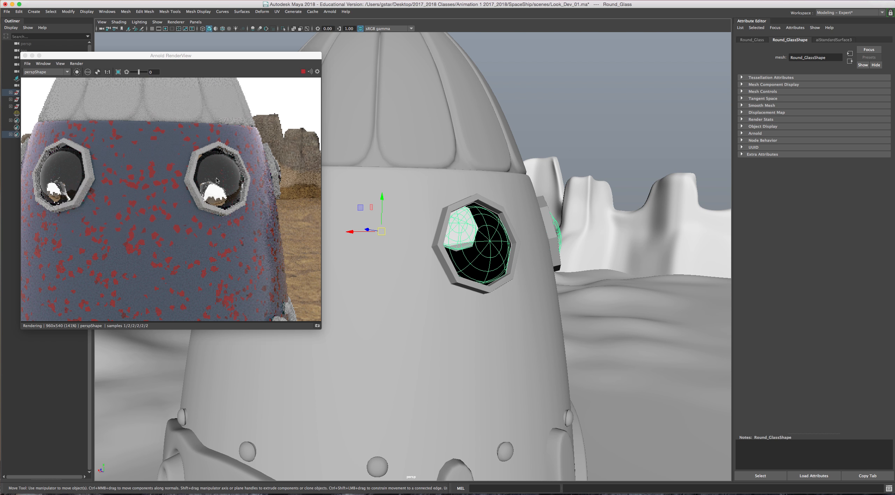
pyautogui.click(117, 72)
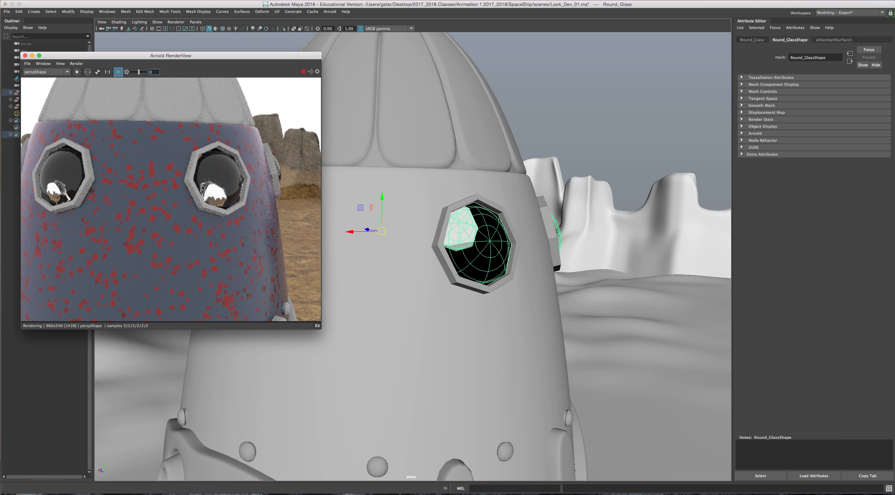
pyautogui.moveTo(158, 125); pyautogui.dragTo(269, 229)
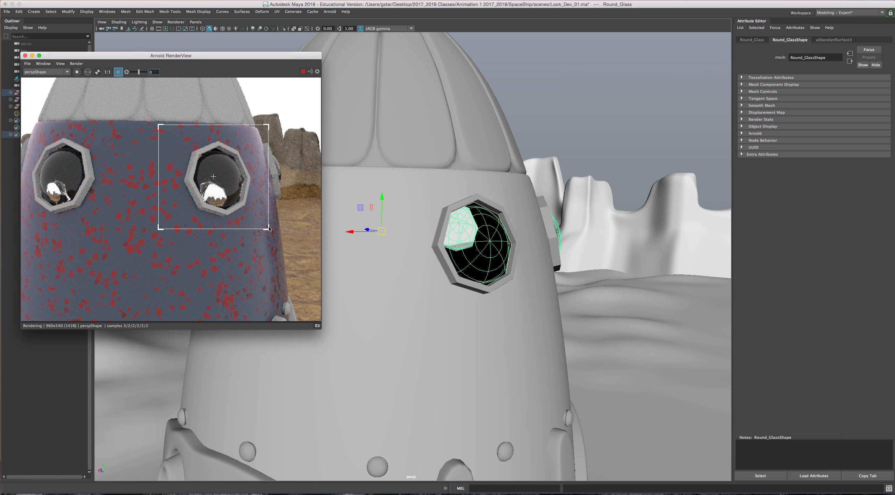
# Step: Rename the window glass material to Round_glass and set its specular roughness to 0.27
pyautogui.click(832, 39)
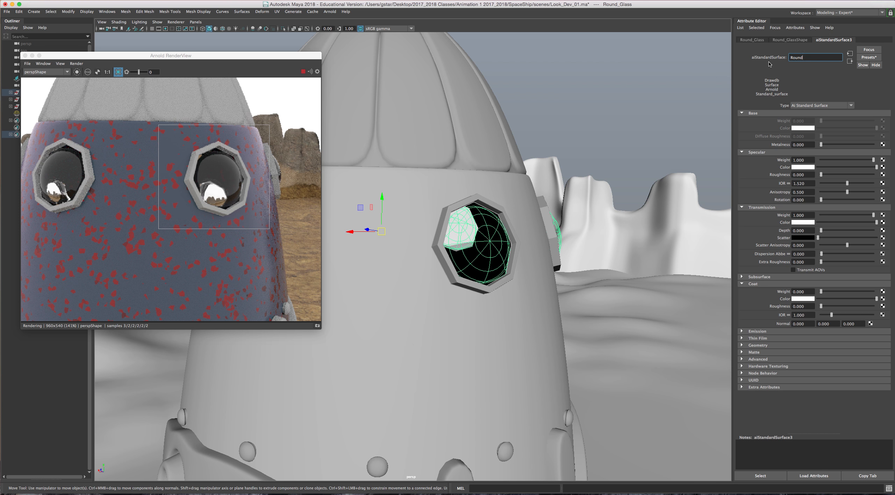
pyautogui.write('Round_glass')
pyautogui.press('Return')
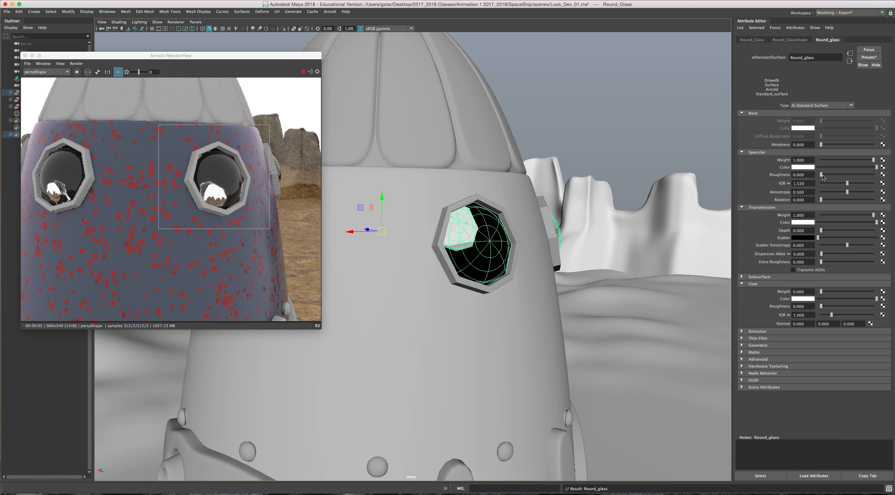
pyautogui.moveTo(822, 176); pyautogui.dragTo(835, 177)
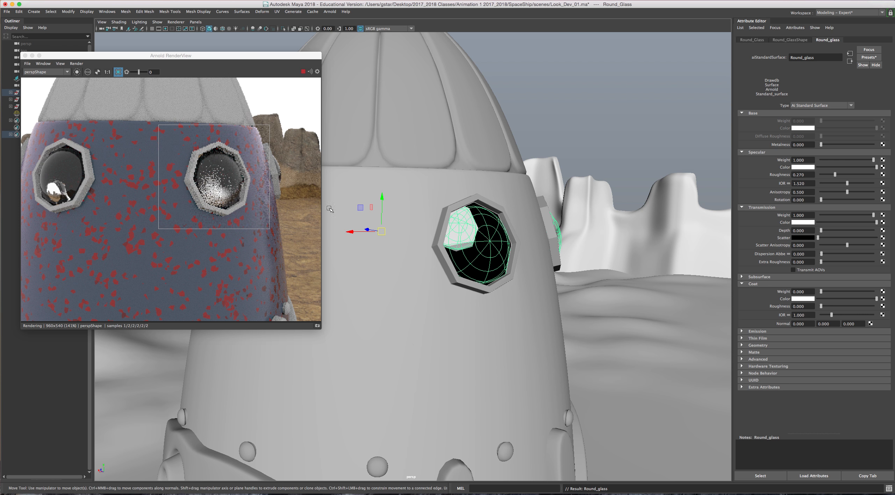
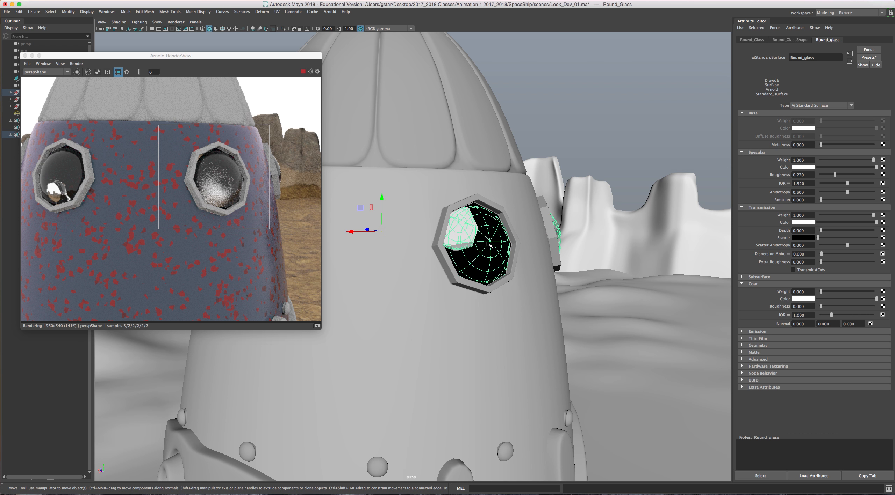
# Step: Extrude the round window glass outward with a Local Translate Z of 0.025 to give it thickness, and return to object mode
pyautogui.hotkey('ctrl', 'e')
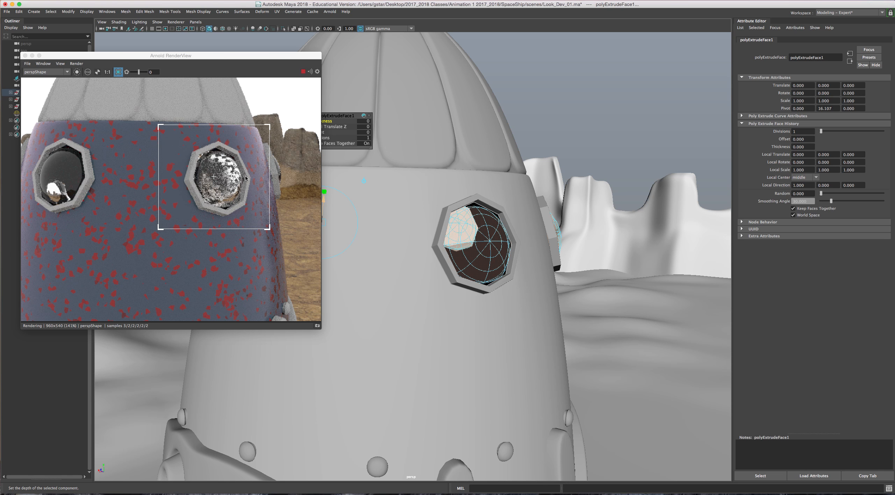
pyautogui.moveTo(334, 116); pyautogui.dragTo(502, 116)
pyautogui.keyDown('alt'); pyautogui.moveTo(504, 171); pyautogui.dragTo(482, 209); pyautogui.keyUp('alt')
pyautogui.keyDown('alt'); pyautogui.moveTo(542, 209); pyautogui.dragTo(487, 197); pyautogui.keyUp('alt')
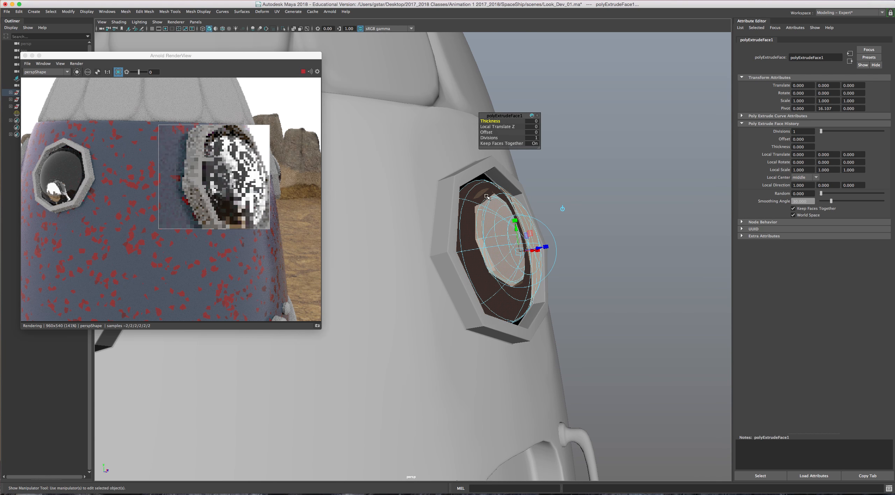
pyautogui.keyDown('alt'); pyautogui.moveTo(518, 200); pyautogui.dragTo(503, 192, button='middle'); pyautogui.keyUp('alt')
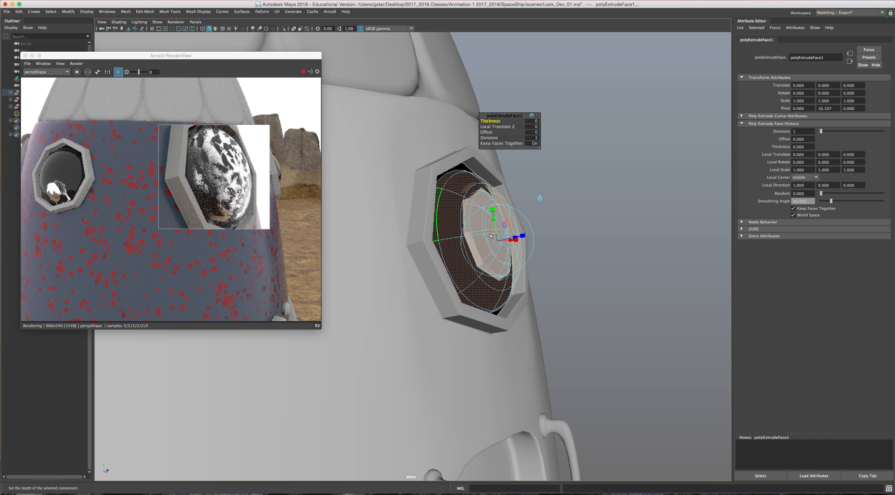
pyautogui.keyDown('alt'); pyautogui.moveTo(507, 238); pyautogui.dragTo(511, 239); pyautogui.keyUp('alt')
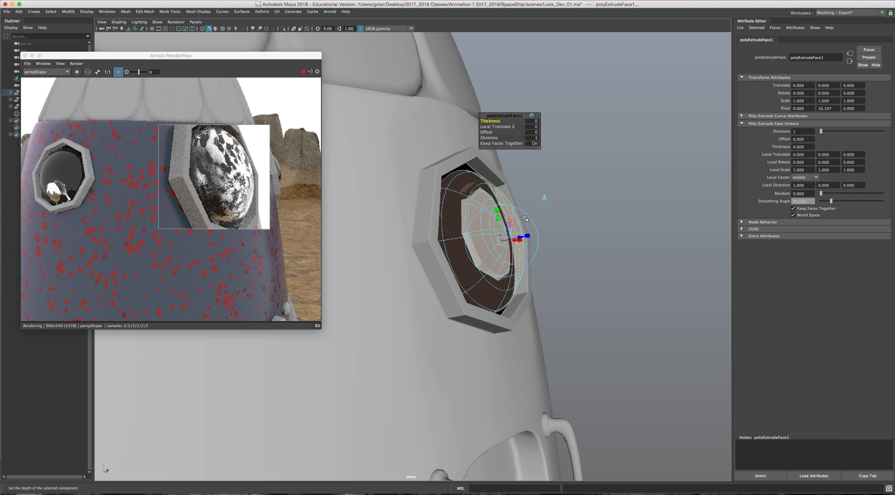
pyautogui.moveTo(519, 237); pyautogui.dragTo(526, 238)
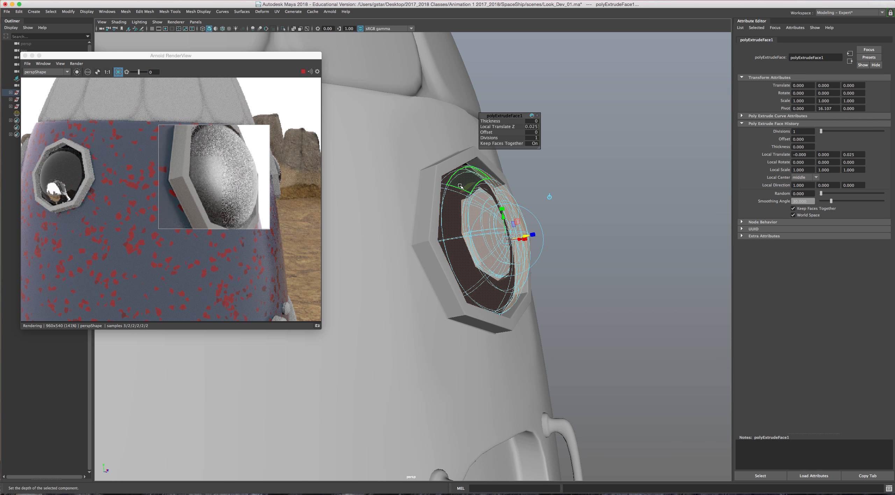
pyautogui.moveTo(460, 185); pyautogui.dragTo(479, 188, button='right')
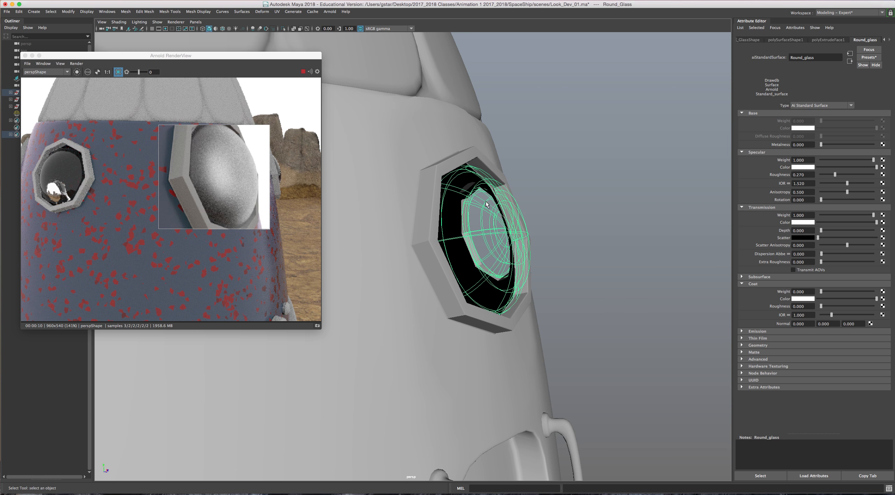
pyautogui.keyDown('alt'); pyautogui.moveTo(501, 220); pyautogui.dragTo(499, 232); pyautogui.keyUp('alt')
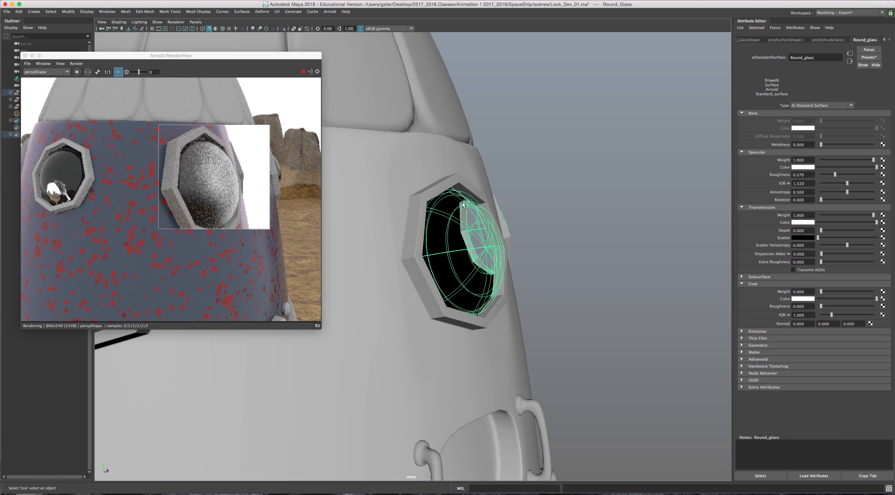
# Step: Assign the default Lambert material to the round window glass and reverse its normals
pyautogui.moveTo(463, 205); pyautogui.dragTo(513, 424, button='right')
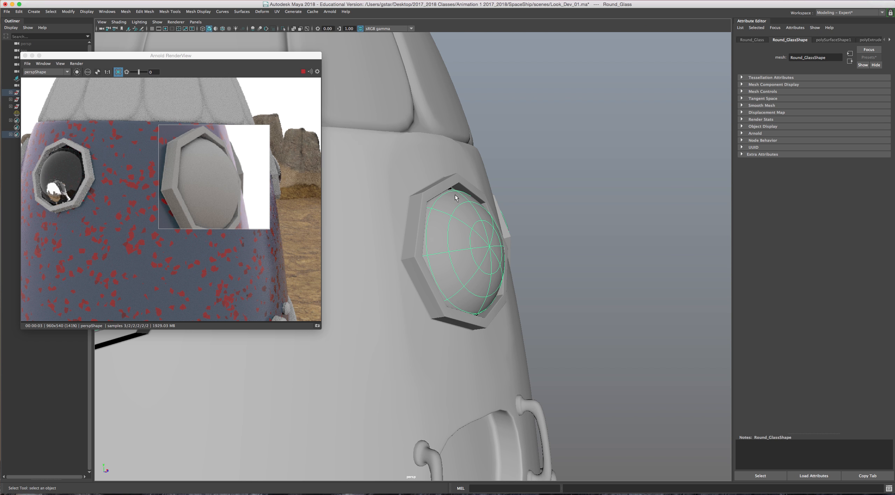
pyautogui.click(198, 12)
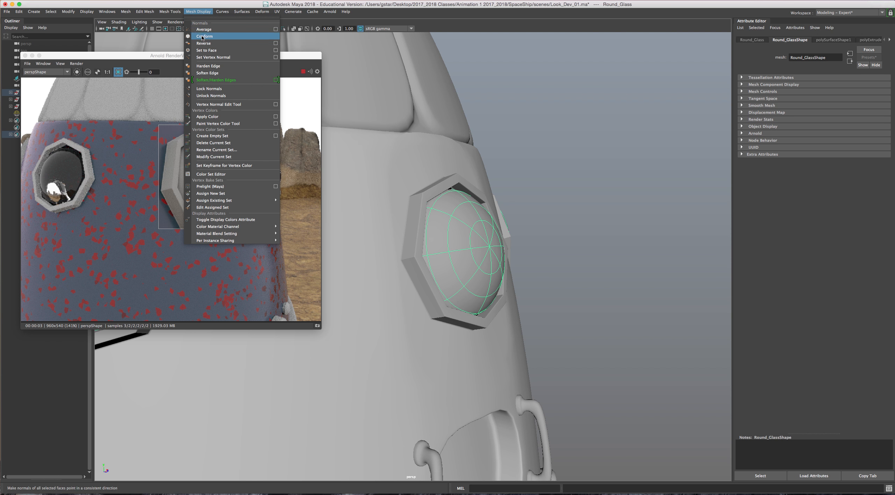
pyautogui.click(205, 44)
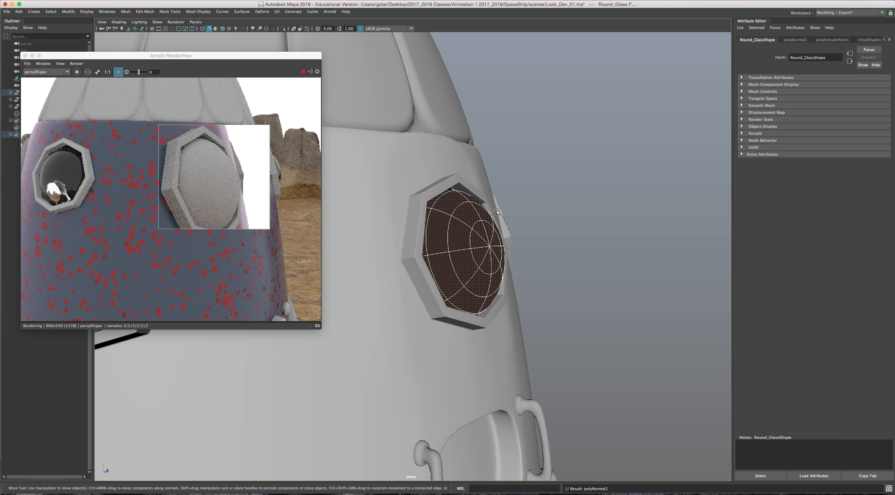
pyautogui.click(481, 229)
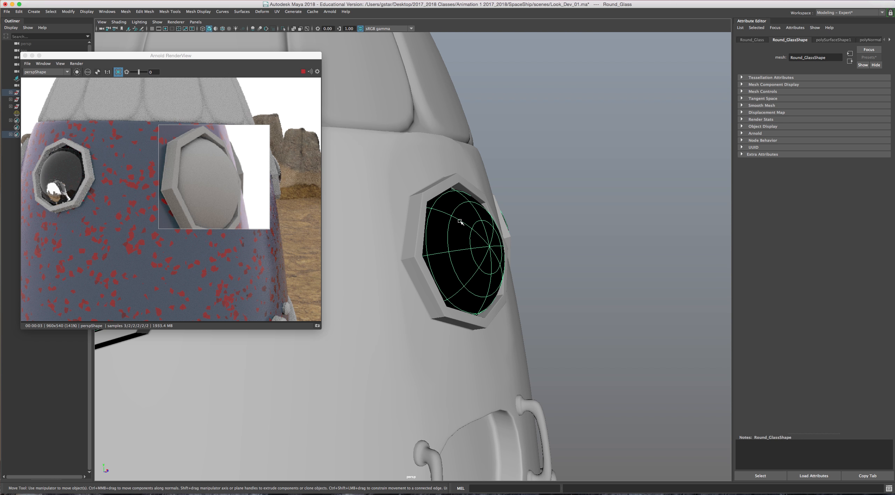
# Step: Reassign the Round_glass material to the window glass and reverse its normals a second time
pyautogui.moveTo(460, 222); pyautogui.dragTo(512, 418, button='right')
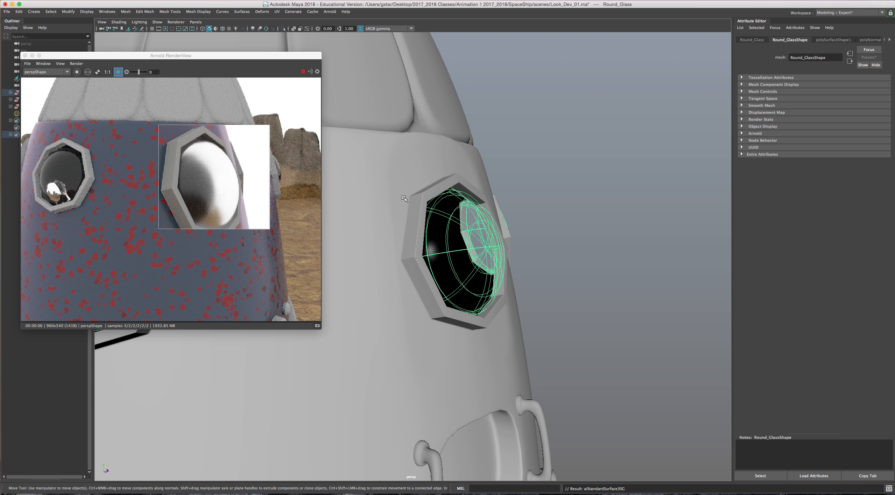
pyautogui.rightClick(451, 212)
pyautogui.click(198, 11)
pyautogui.click(202, 43)
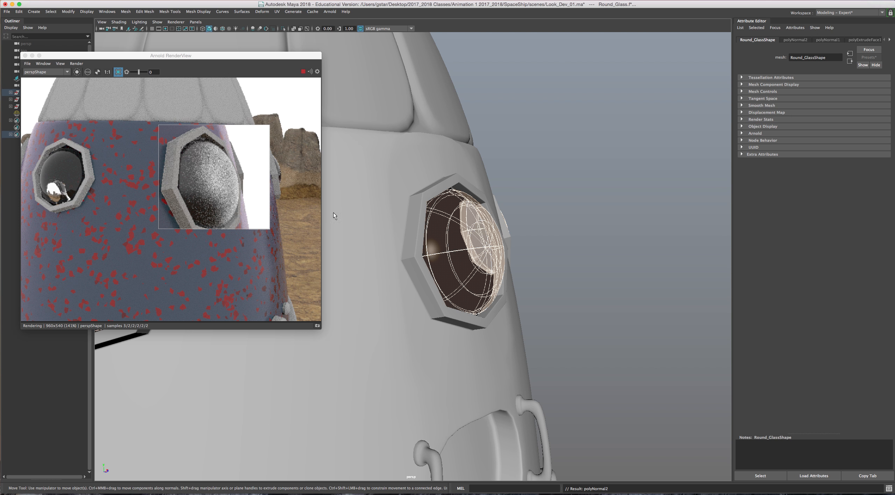
# Step: Turn on smooth mesh preview for the round window casings and assign them a new aiStandardSurface material
pyautogui.click(420, 209)
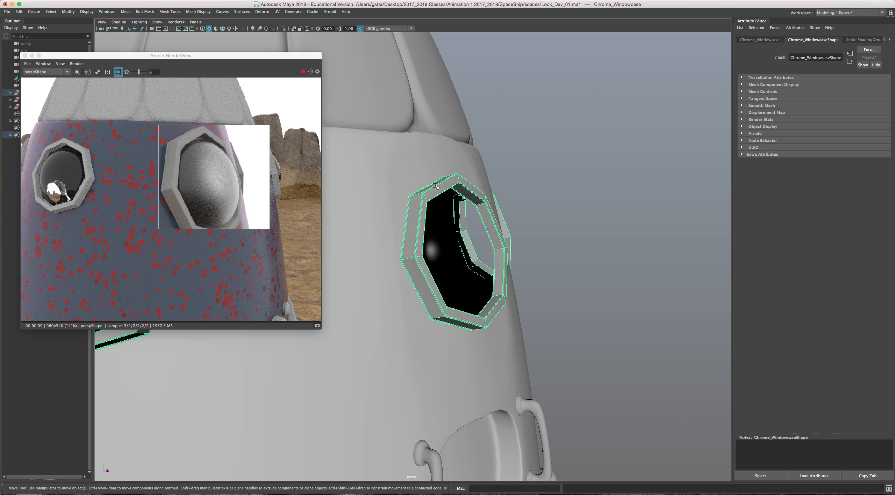
pyautogui.press('3')
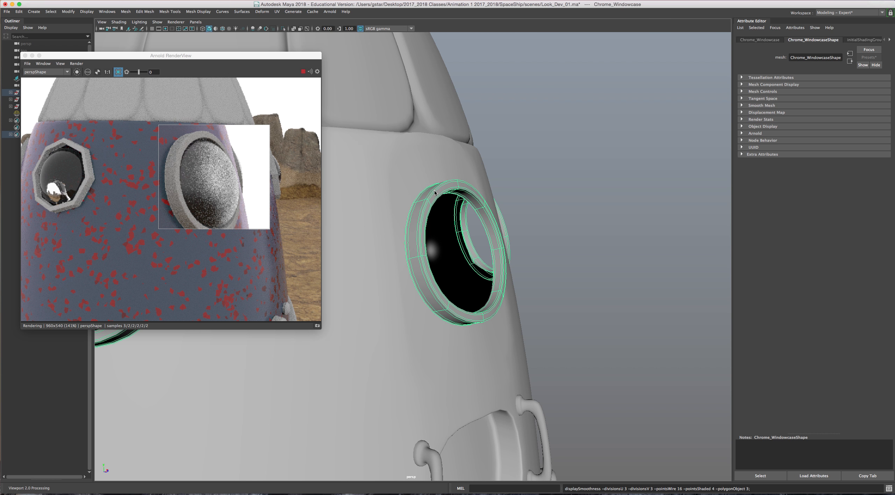
pyautogui.rightClick(434, 191)
pyautogui.moveTo(437, 344)
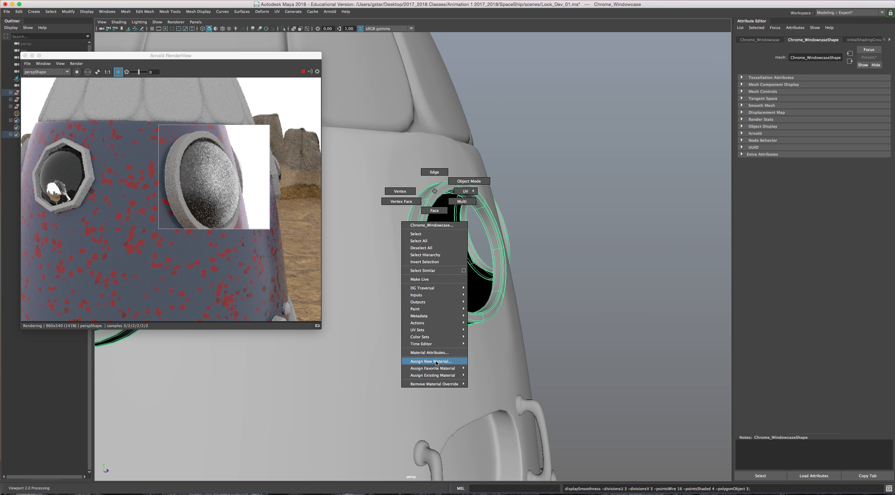
pyautogui.click(437, 362)
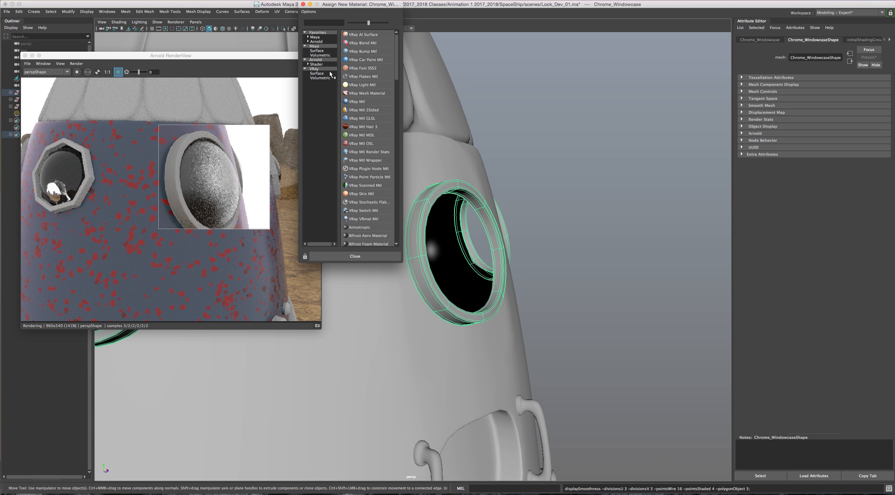
pyautogui.click(317, 59)
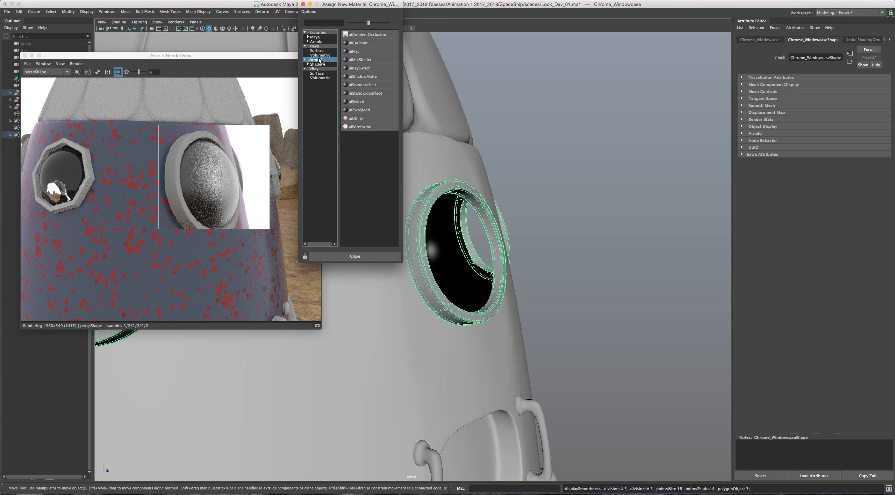
pyautogui.click(364, 94)
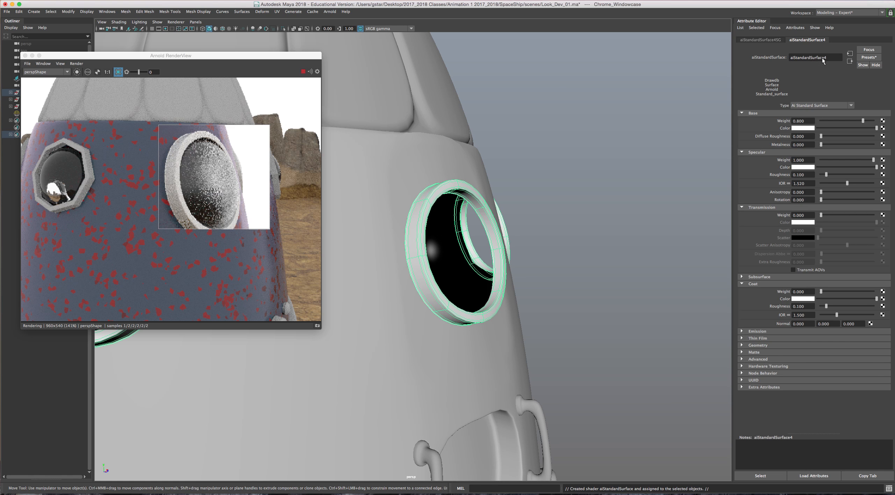
# Step: Rename the window casing material to Chrome and replace its settings with the Chrome preset
pyautogui.doubleClick(822, 58)
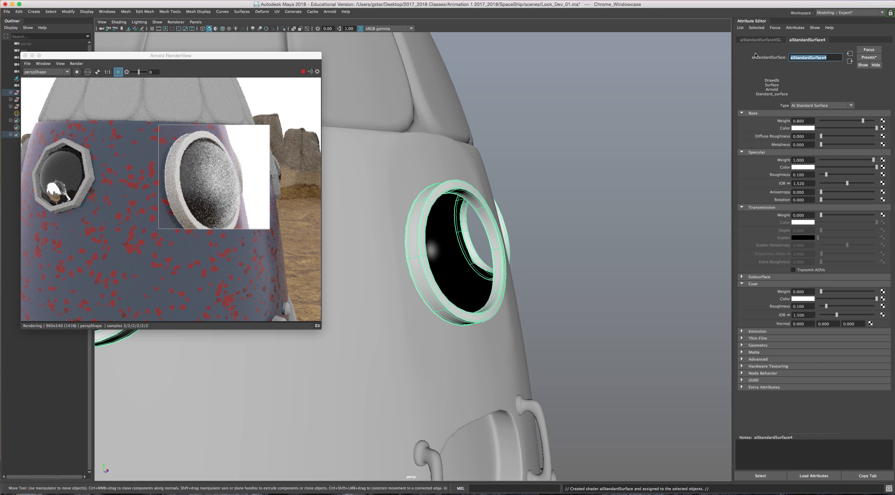
pyautogui.write('Chrome')
pyautogui.press('Return')
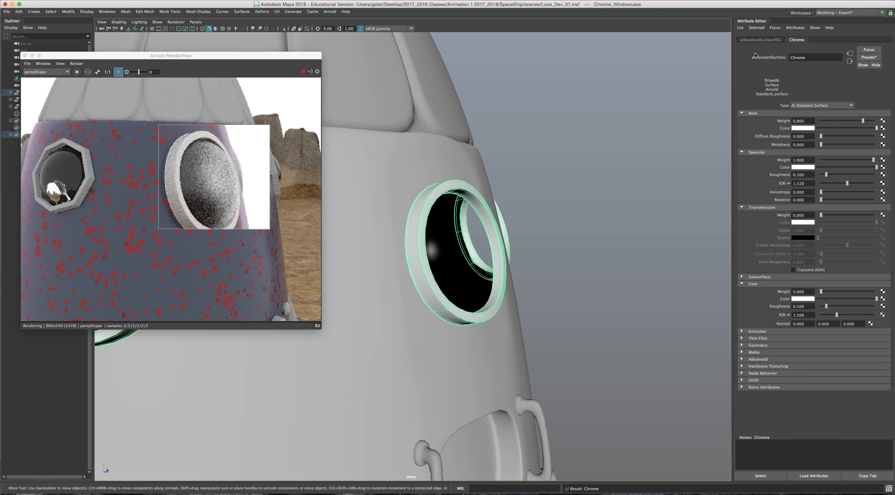
pyautogui.click(866, 58)
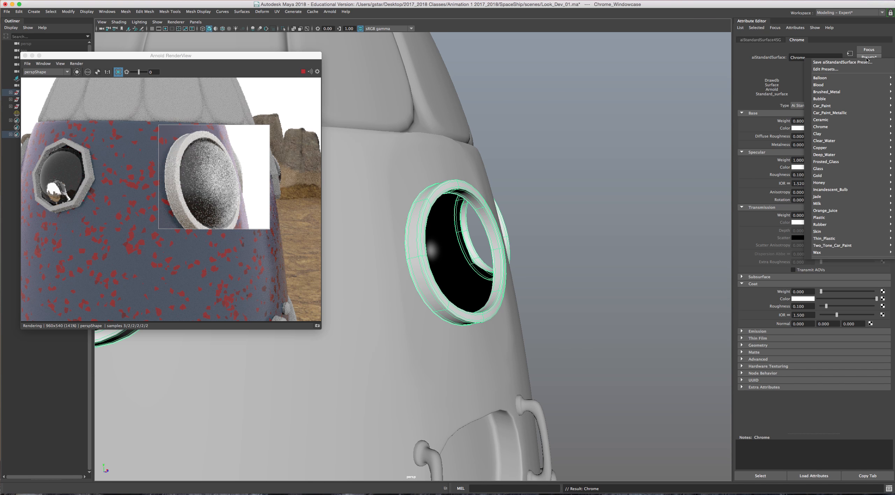
pyautogui.moveTo(847, 126)
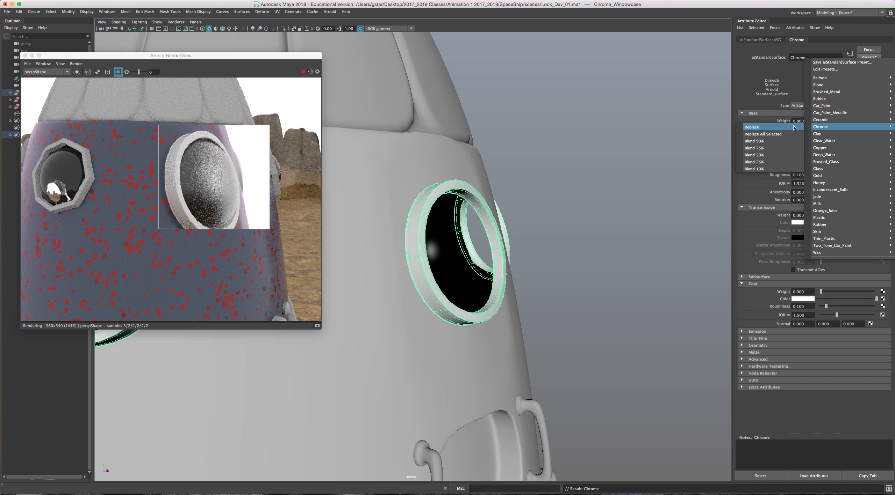
pyautogui.click(753, 127)
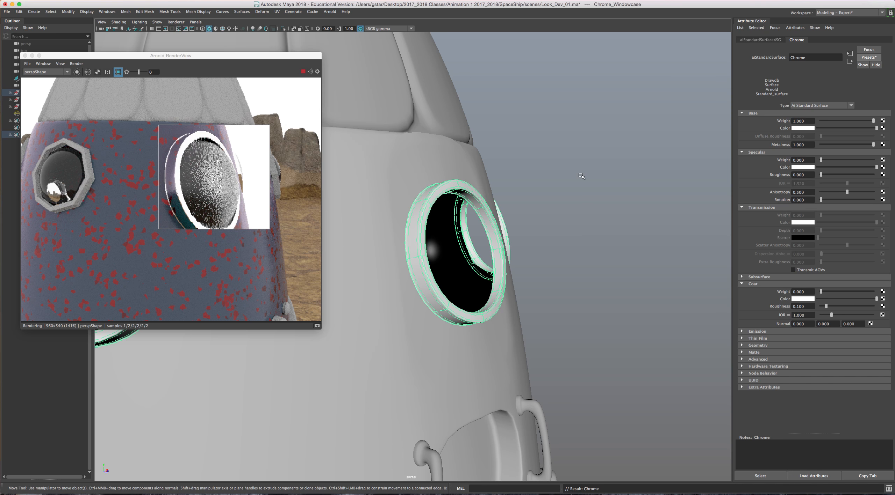
# Step: Enlarge the live render's crop region and frame a window casing in profile against the desert background
pyautogui.keyDown('alt'); pyautogui.moveTo(500, 190); pyautogui.dragTo(511, 187); pyautogui.keyUp('alt')
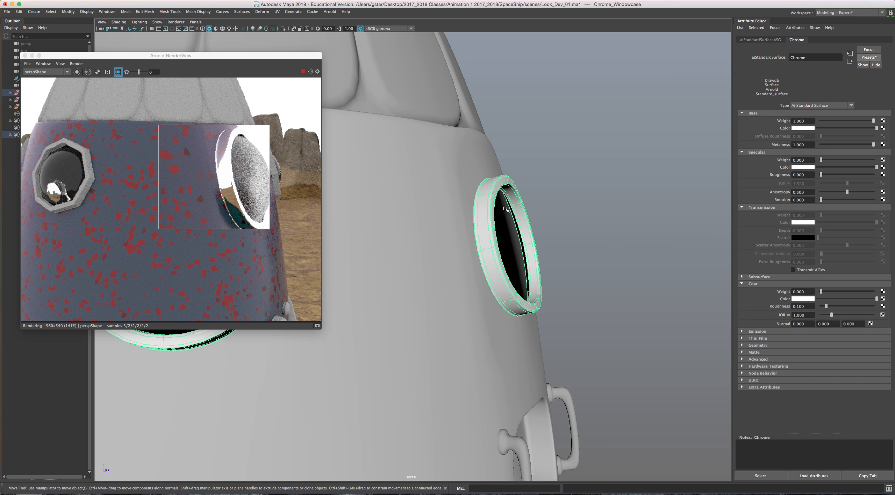
pyautogui.keyDown('alt'); pyautogui.moveTo(507, 209); pyautogui.dragTo(506, 202); pyautogui.keyUp('alt')
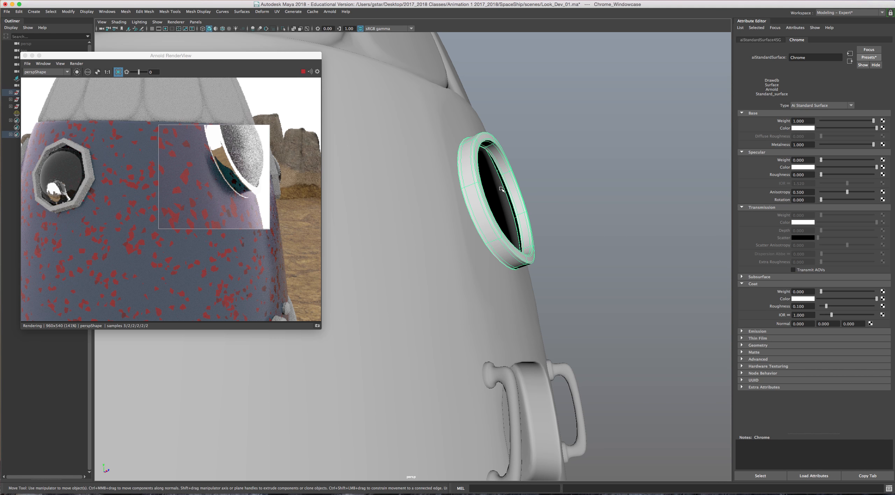
pyautogui.keyDown('alt'); pyautogui.moveTo(503, 190); pyautogui.dragTo(580, 174); pyautogui.keyUp('alt')
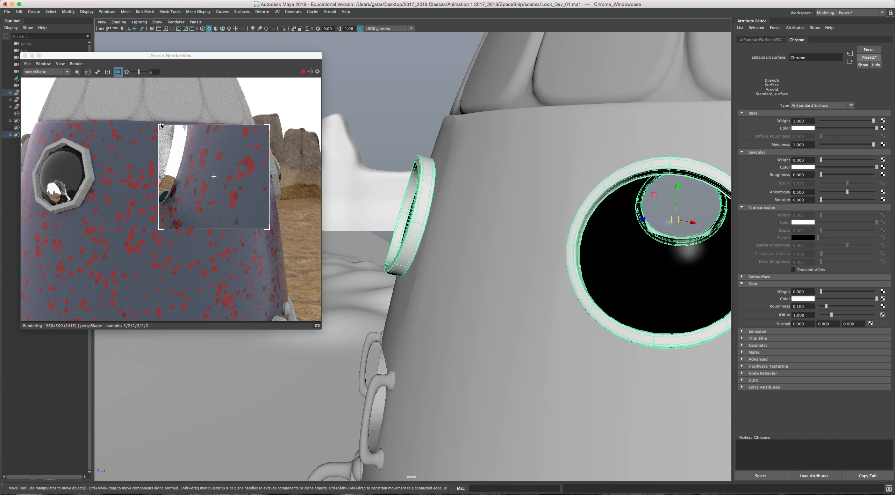
pyautogui.moveTo(160, 126); pyautogui.dragTo(78, 90)
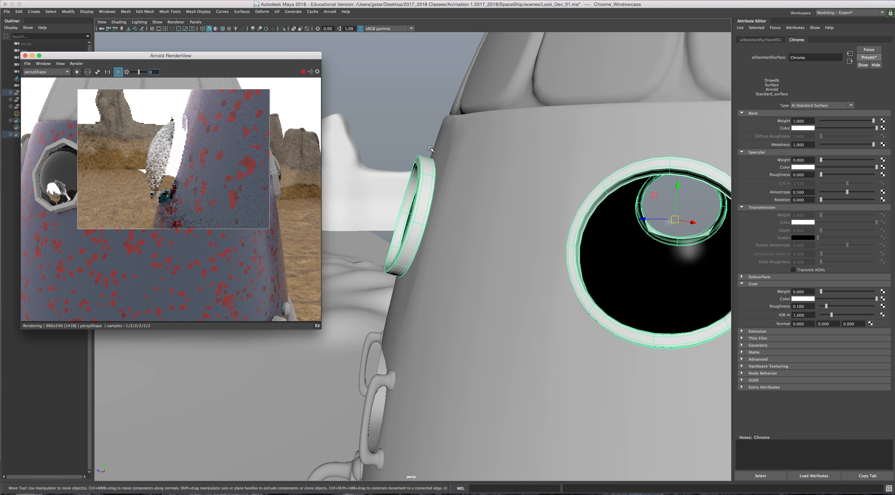
pyautogui.keyDown('alt'); pyautogui.moveTo(430, 149); pyautogui.dragTo(450, 204); pyautogui.keyUp('alt')
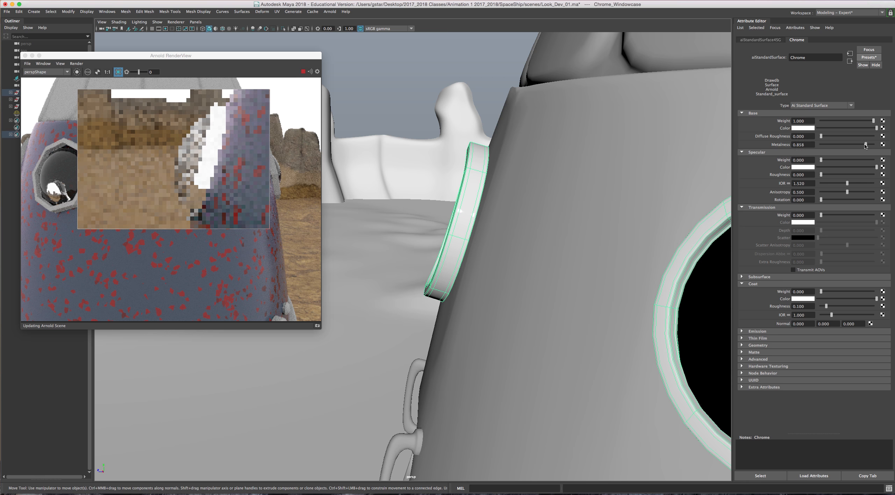
# Step: Try the Chrome material's metalness at about 0.08, and return it to 1
pyautogui.moveTo(873, 145); pyautogui.dragTo(825, 145)
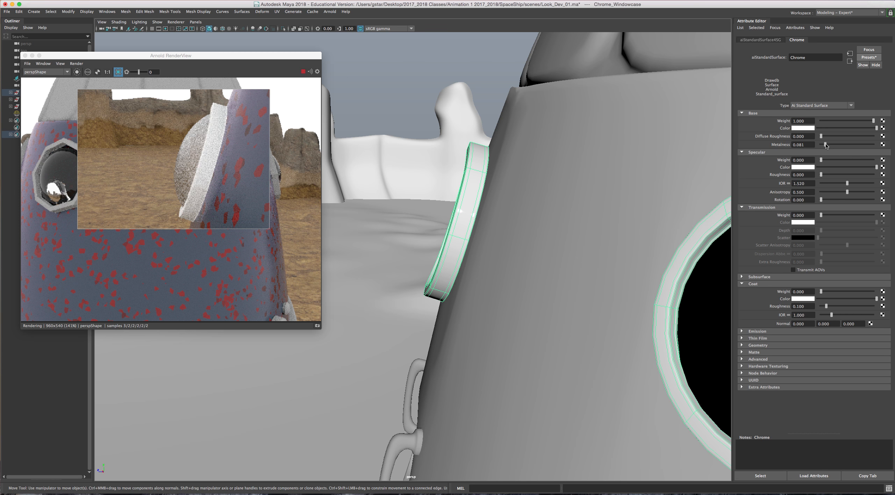
pyautogui.moveTo(824, 146); pyautogui.dragTo(872, 144)
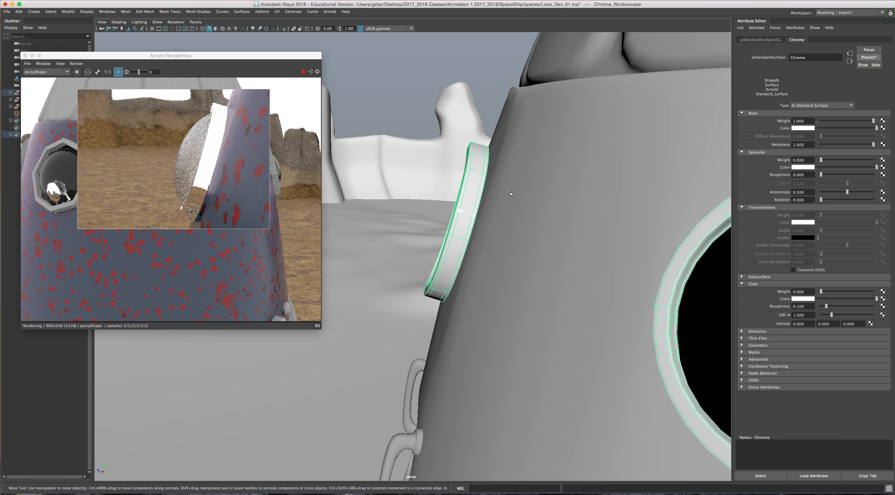
# Step: Try the Brushed_Metal preset on the window casing material, and replace it with the Chrome preset again
pyautogui.click(864, 59)
pyautogui.moveTo(828, 93)
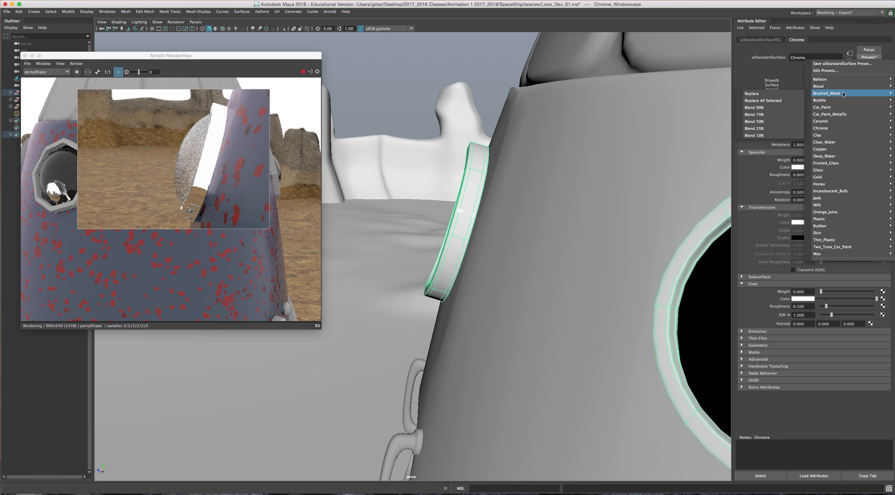
pyautogui.click(790, 93)
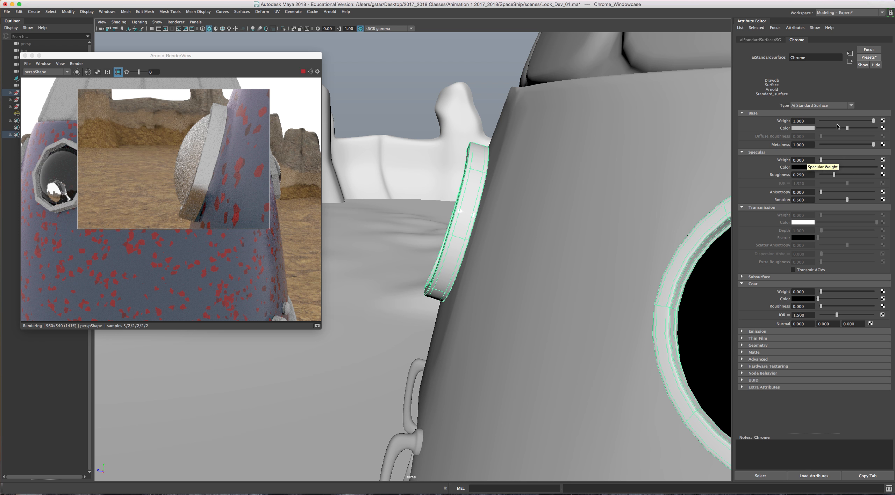
pyautogui.click(867, 57)
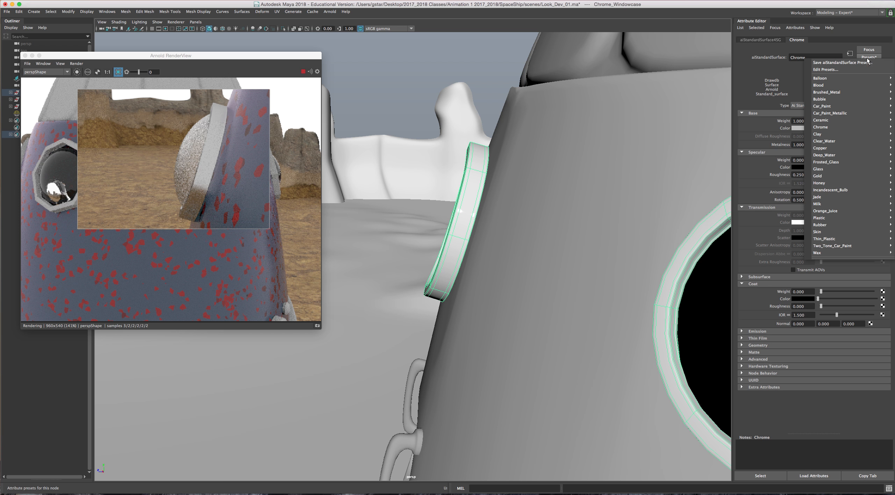
pyautogui.moveTo(839, 115)
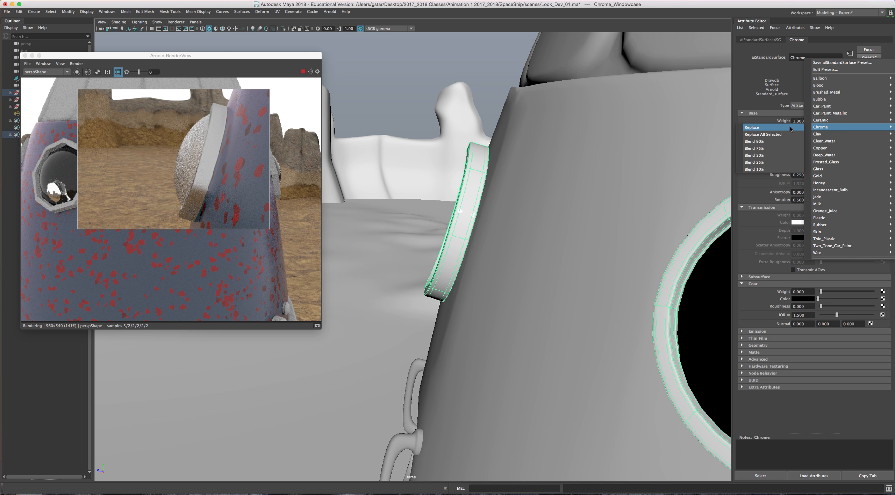
pyautogui.click(781, 128)
# Step: Assign a new aiStandardSurface material to the rocket's rivets together with its ladder and hatch rails
pyautogui.scroll(-10, 589, 143)
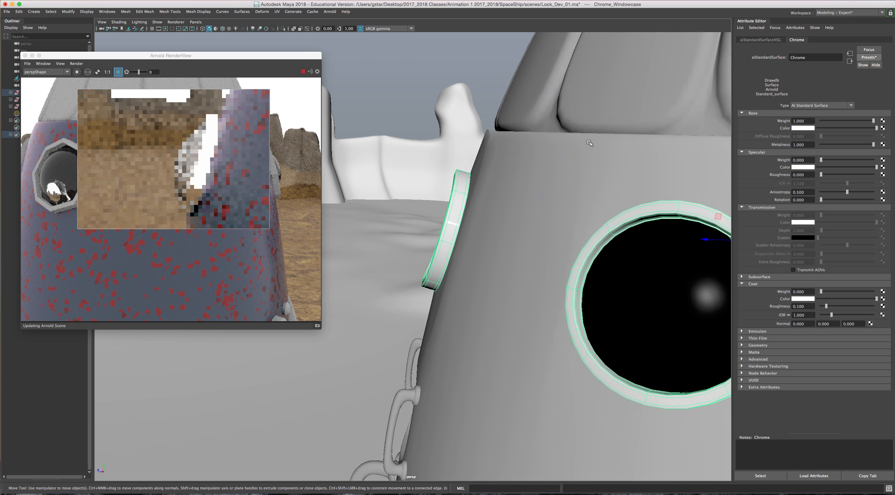
pyautogui.scroll(-3, 576, 208)
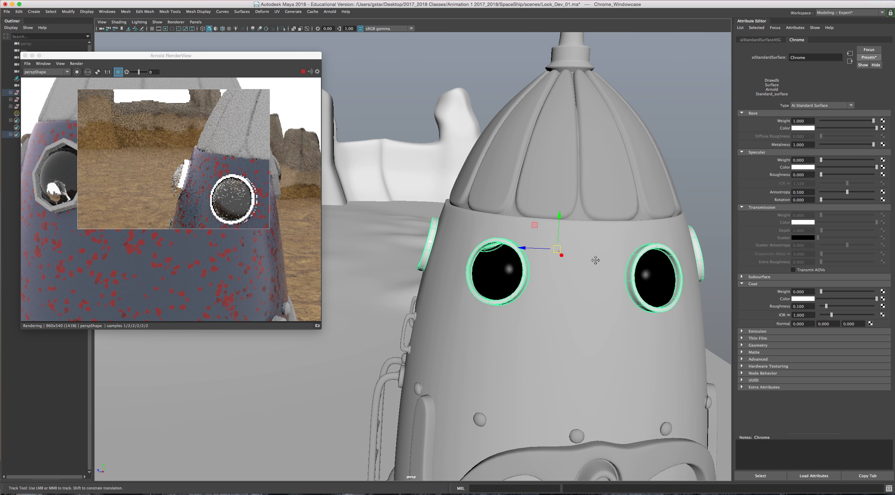
pyautogui.keyDown('alt'); pyautogui.moveTo(595, 267); pyautogui.dragTo(591, 184, button='middle'); pyautogui.keyUp('alt')
pyautogui.click(572, 339)
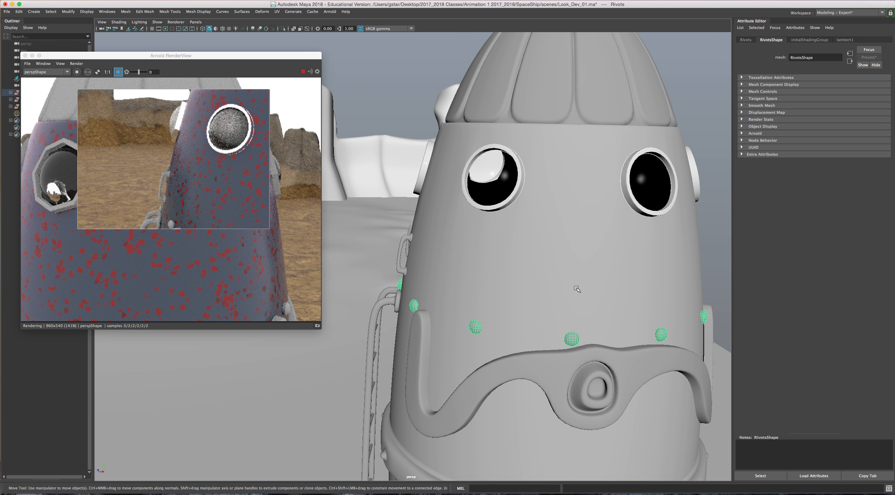
pyautogui.keyDown('alt'); pyautogui.moveTo(582, 330); pyautogui.dragTo(565, 245, button='middle'); pyautogui.keyUp('alt')
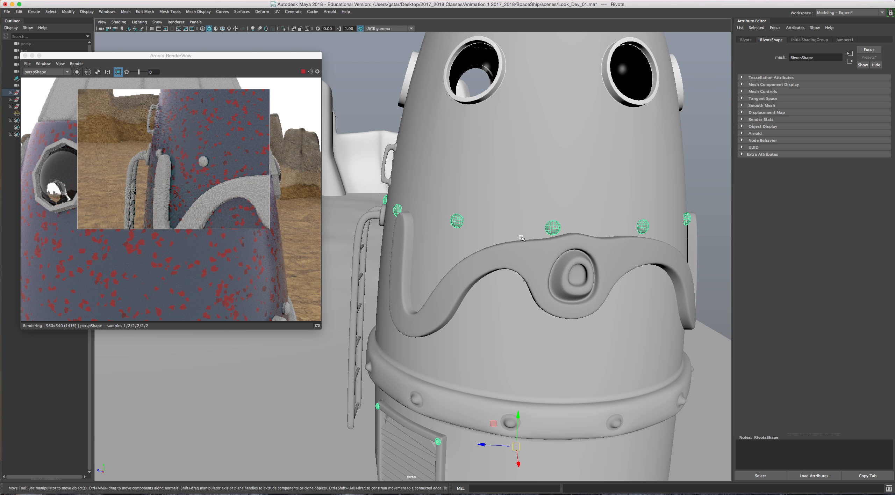
pyautogui.keyDown('alt'); pyautogui.moveTo(565, 245); pyautogui.dragTo(428, 238); pyautogui.keyUp('alt')
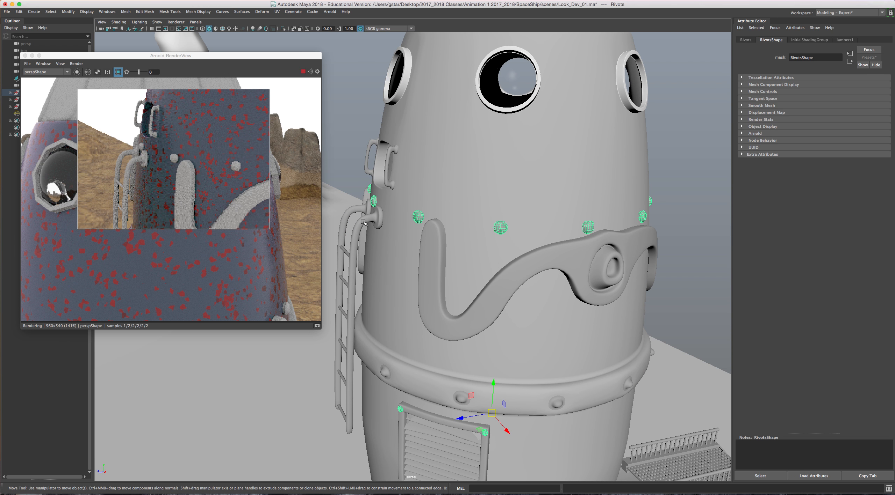
pyautogui.click(350, 228)
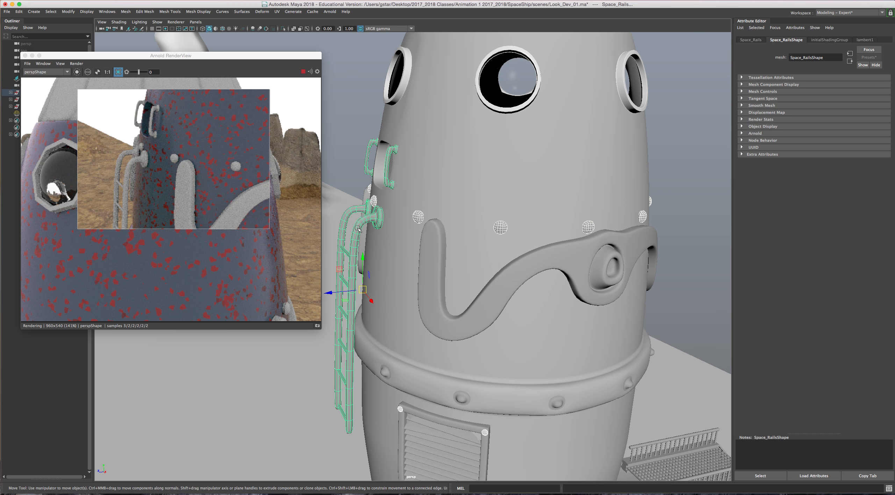
pyautogui.rightClick(365, 218)
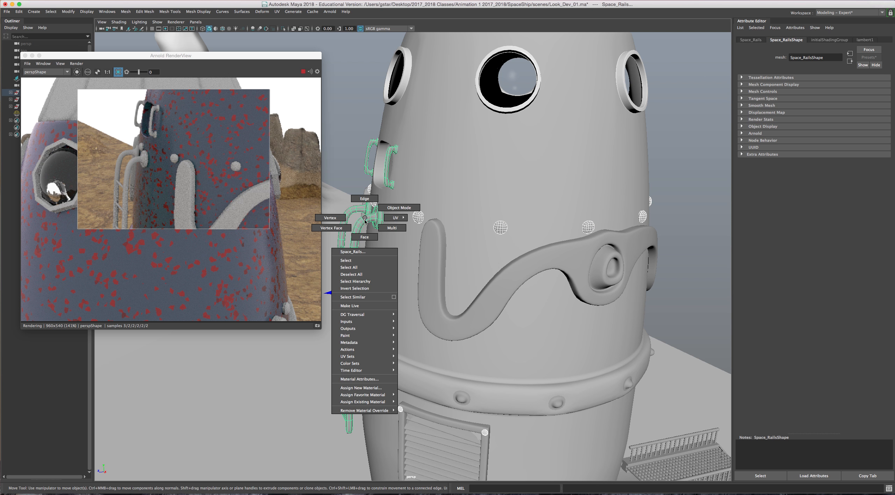
pyautogui.click(360, 387)
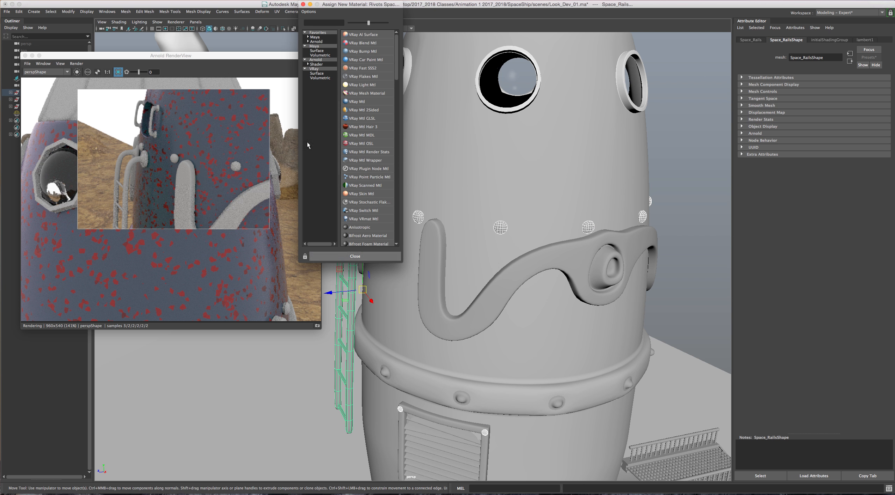
pyautogui.click(315, 60)
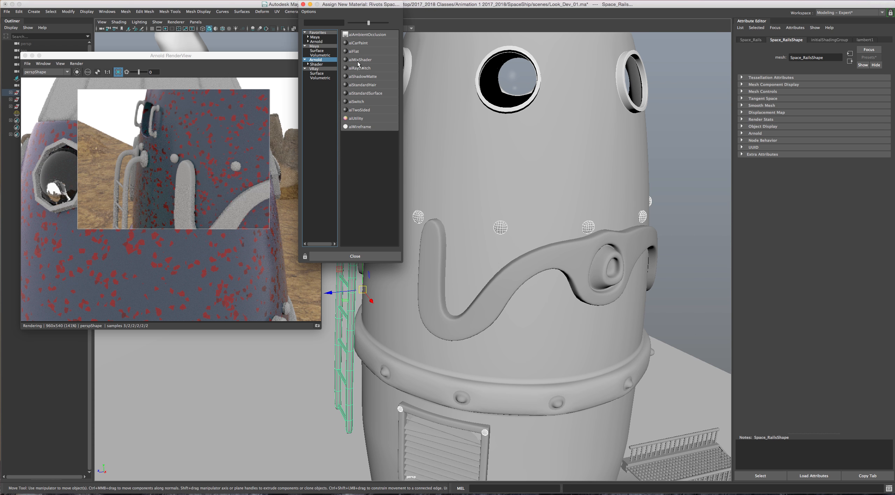
pyautogui.click(367, 93)
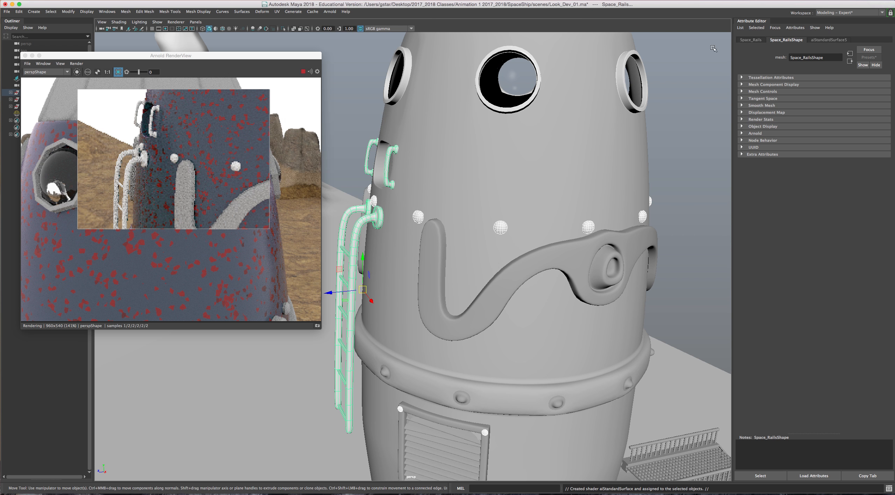
# Step: Rename the rivets and rails material to Brushed_Metal and replace its settings with the Brushed_Metal preset
pyautogui.doubleClick(815, 57)
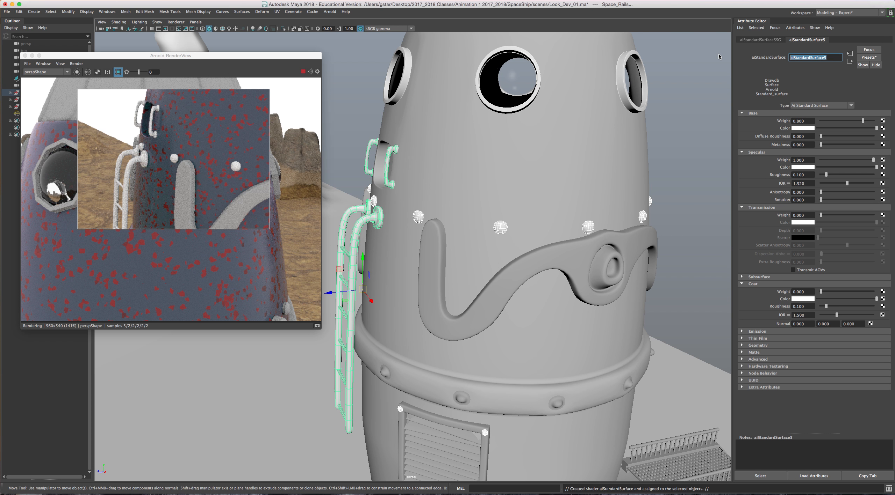
pyautogui.write('Bu')
pyautogui.press('Return')
pyautogui.click(868, 57)
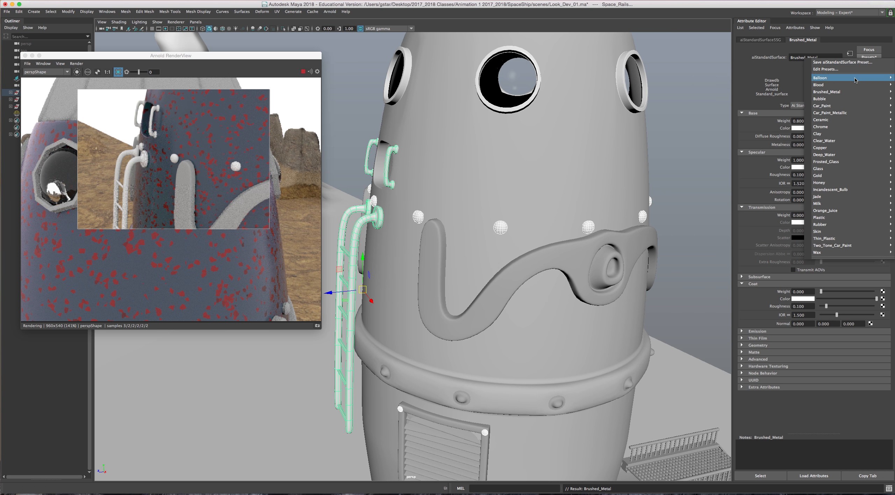
pyautogui.moveTo(818, 90)
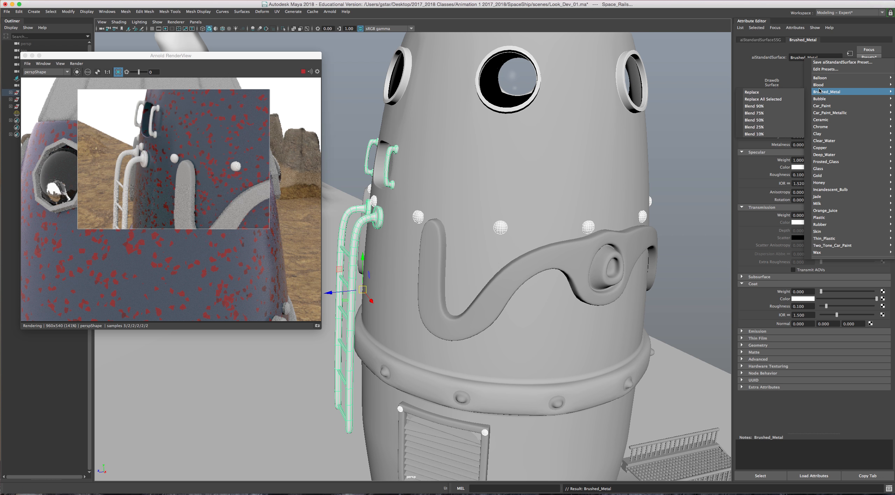
pyautogui.click(753, 92)
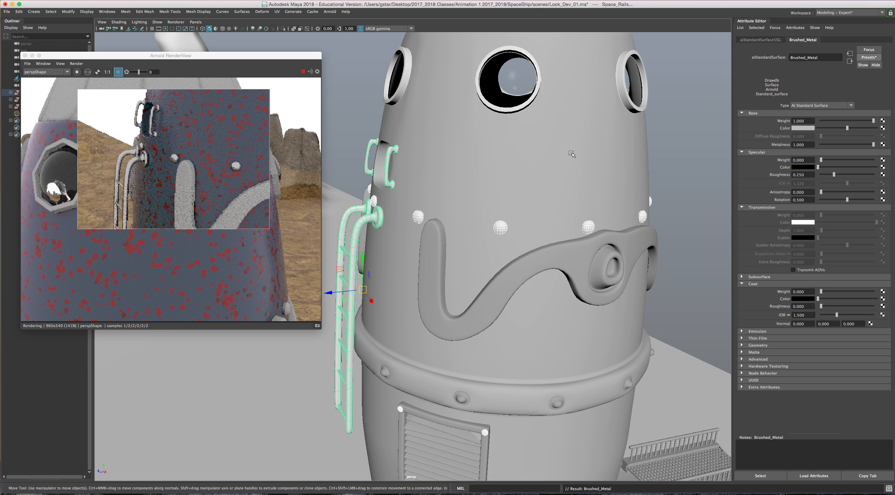
# Step: Deselect the rails and rivets, and turn off the live render's crop region to render the full frame
pyautogui.scroll(-1, 588, 157)
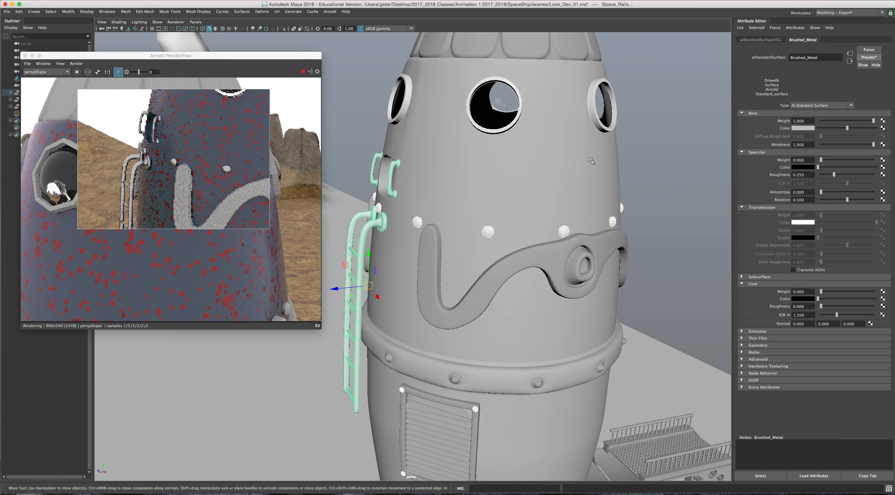
pyautogui.scroll(-3, 590, 160)
pyautogui.click(615, 173)
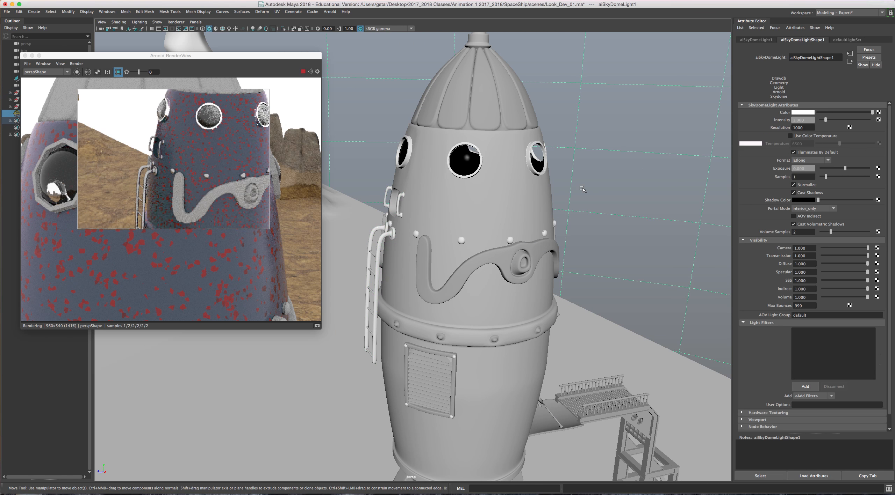
pyautogui.click(118, 71)
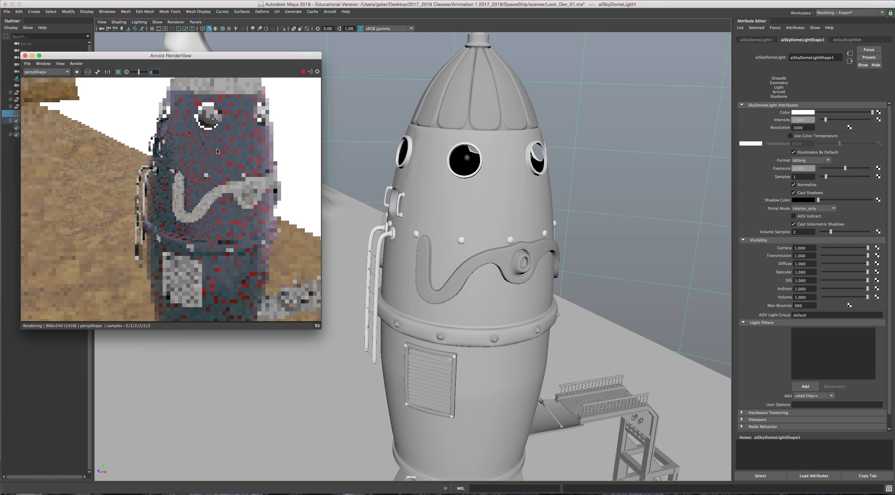
# Step: Examine the rocket's materials in the live render from several sides, including the ladder, windows and entrance bridge
pyautogui.keyDown('alt'); pyautogui.moveTo(442, 219); pyautogui.dragTo(512, 191); pyautogui.keyUp('alt')
pyautogui.keyDown('alt'); pyautogui.moveTo(412, 237); pyautogui.dragTo(474, 221, button='middle'); pyautogui.keyUp('alt')
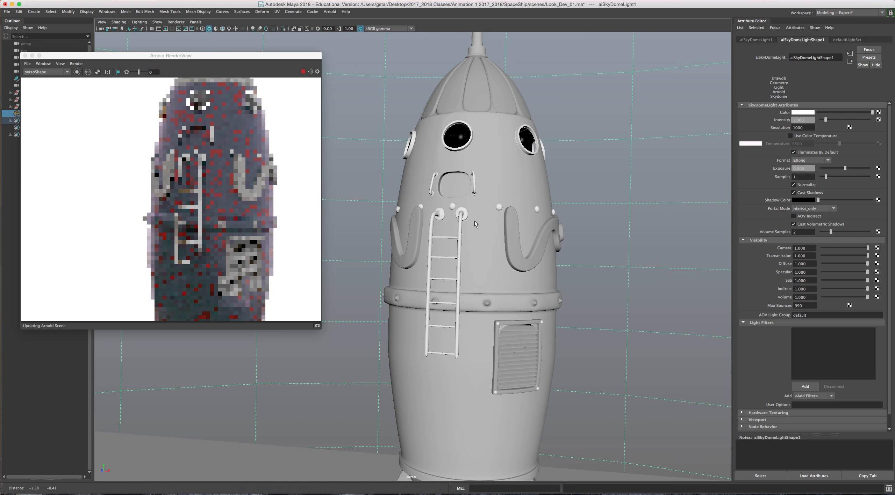
pyautogui.keyDown('alt'); pyautogui.moveTo(474, 221); pyautogui.dragTo(547, 228); pyautogui.keyUp('alt')
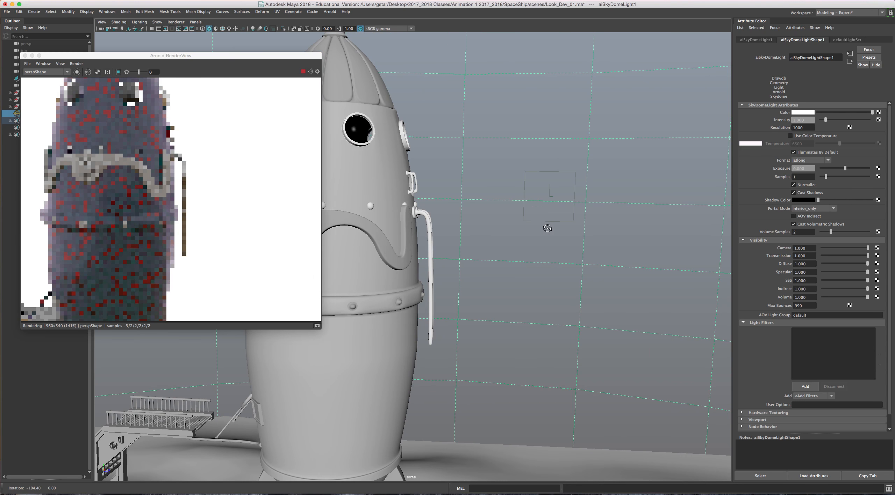
pyautogui.keyDown('alt'); pyautogui.moveTo(547, 228); pyautogui.dragTo(490, 240, button='right'); pyautogui.keyUp('alt')
pyautogui.keyDown('alt'); pyautogui.moveTo(490, 239); pyautogui.dragTo(558, 255, button='middle'); pyautogui.keyUp('alt')
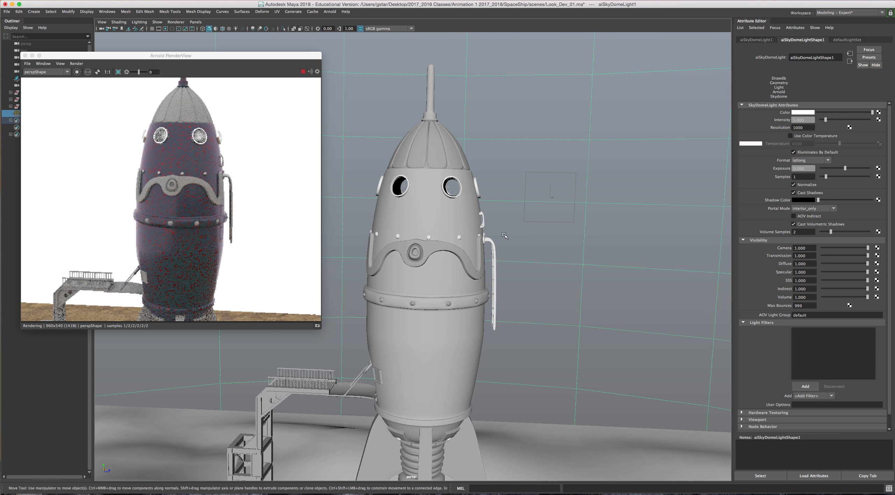
pyautogui.keyDown('alt'); pyautogui.moveTo(502, 233); pyautogui.dragTo(556, 233); pyautogui.keyUp('alt')
pyautogui.click(403, 232)
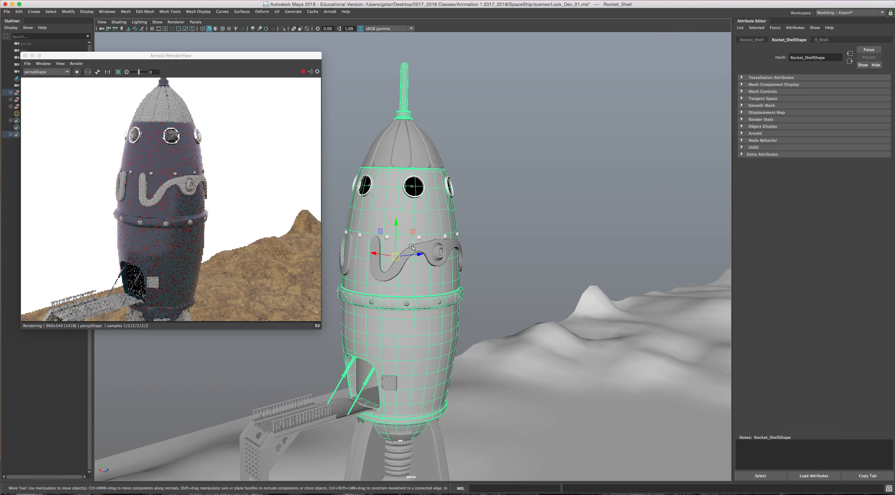
pyautogui.keyDown('alt'); pyautogui.moveTo(415, 263); pyautogui.dragTo(447, 217, button='middle'); pyautogui.keyUp('alt')
pyautogui.keyDown('alt'); pyautogui.moveTo(447, 218); pyautogui.dragTo(435, 225, button='right'); pyautogui.keyUp('alt')
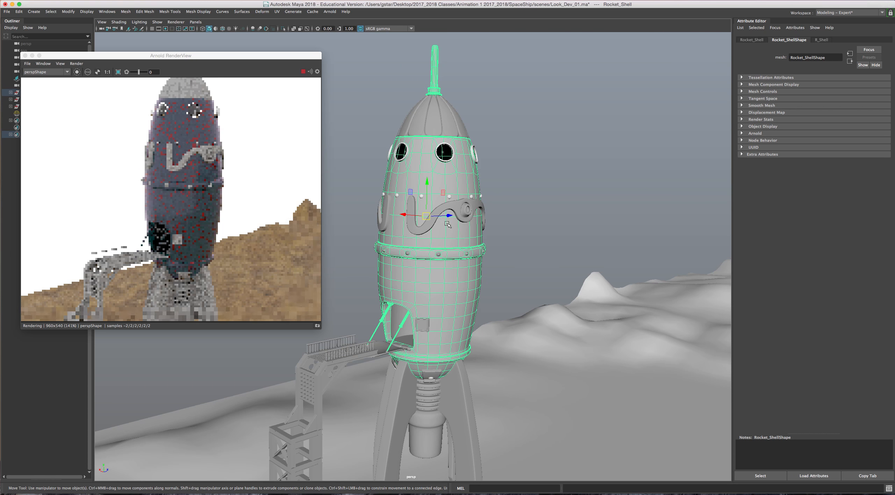
pyautogui.keyDown('alt'); pyautogui.moveTo(442, 227); pyautogui.dragTo(477, 171); pyautogui.keyUp('alt')
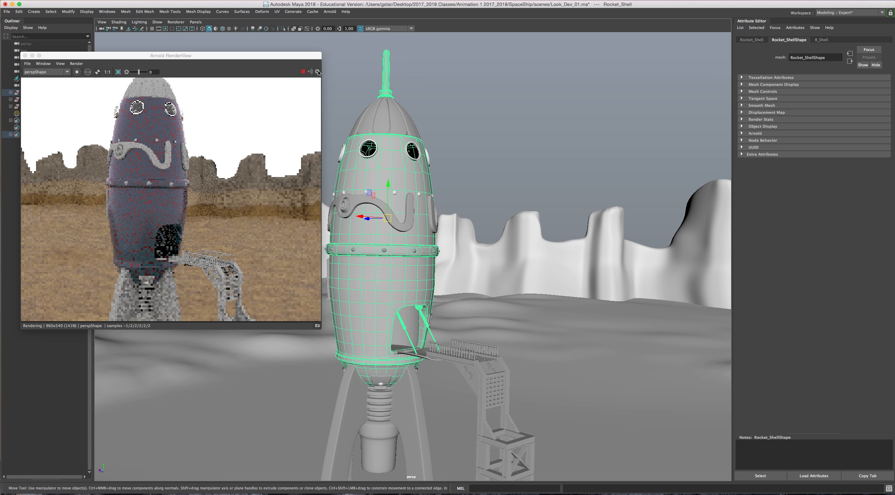
pyautogui.moveTo(305, 58); pyautogui.dragTo(315, 50)
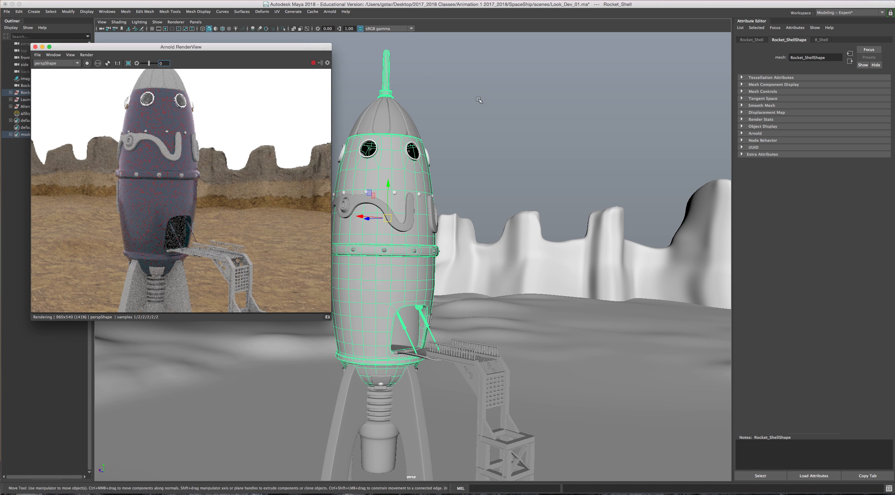
pyautogui.click(517, 134)
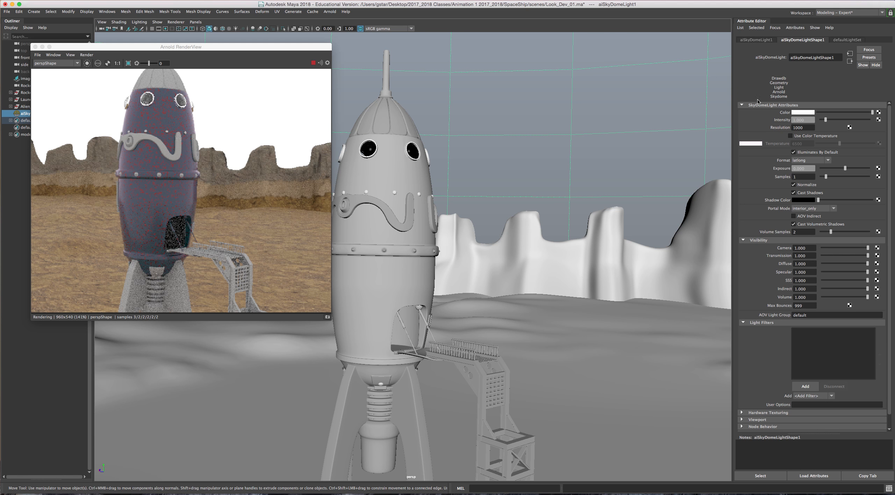
pyautogui.keyDown('alt'); pyautogui.moveTo(517, 120); pyautogui.dragTo(509, 154); pyautogui.keyUp('alt')
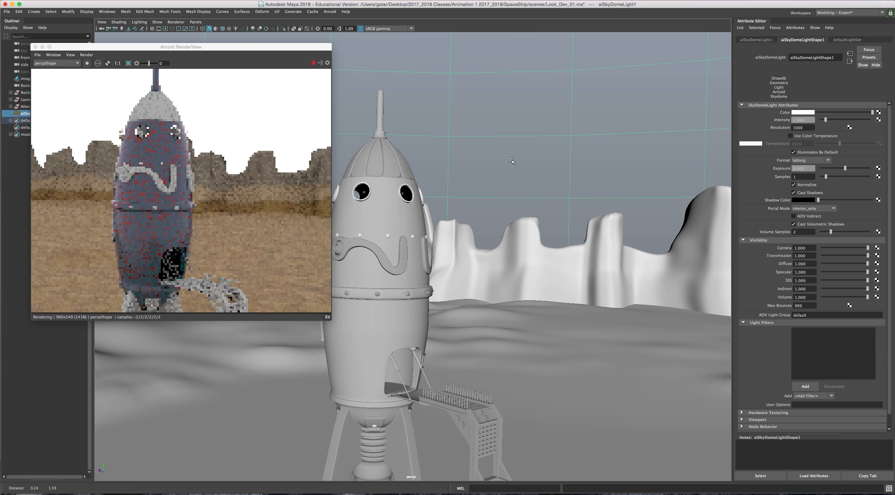